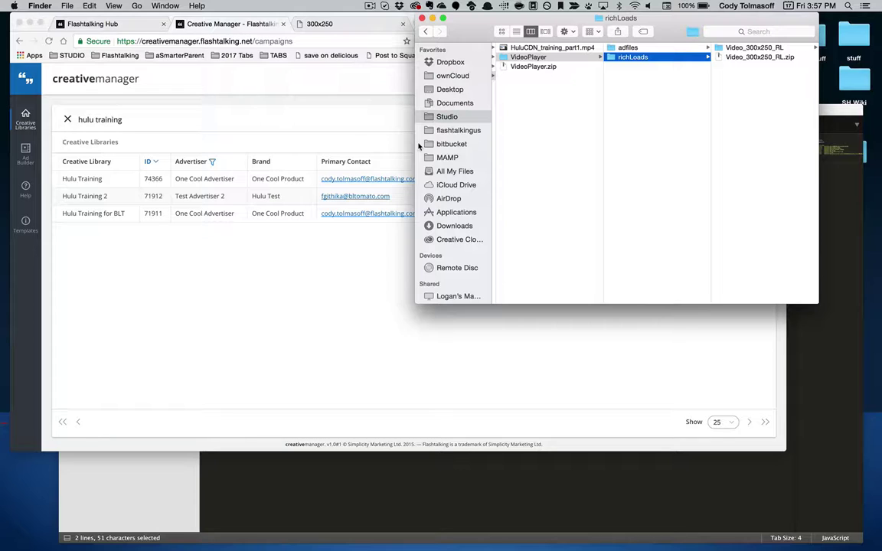
- Compress index.html and manifest.js from the adfiles folder's Video_300x250_Base subfolder into one zip archive
click(632, 48)
click(729, 58)
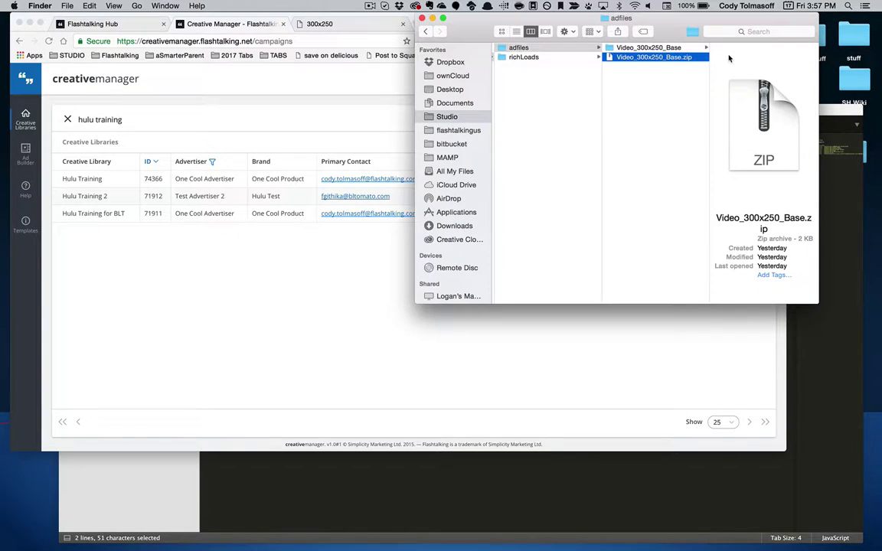
click(675, 49)
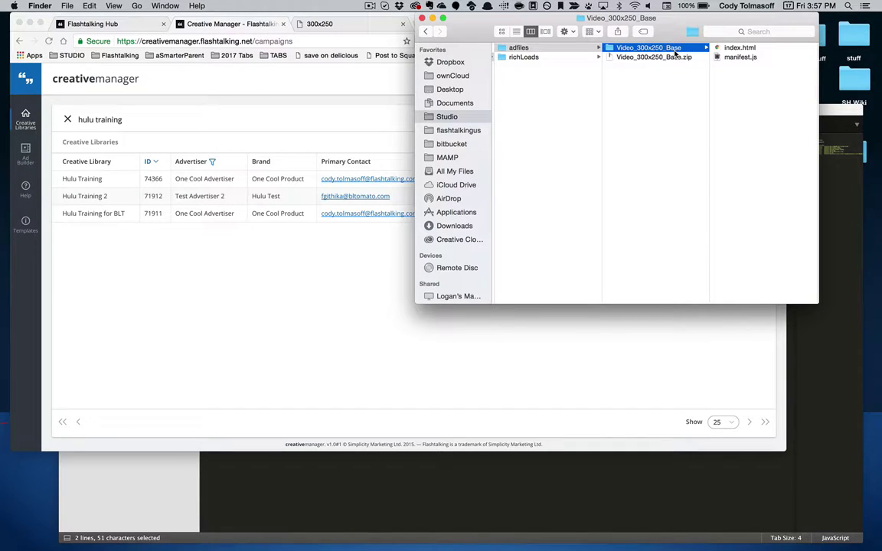
click(737, 48)
shift+click(643, 57)
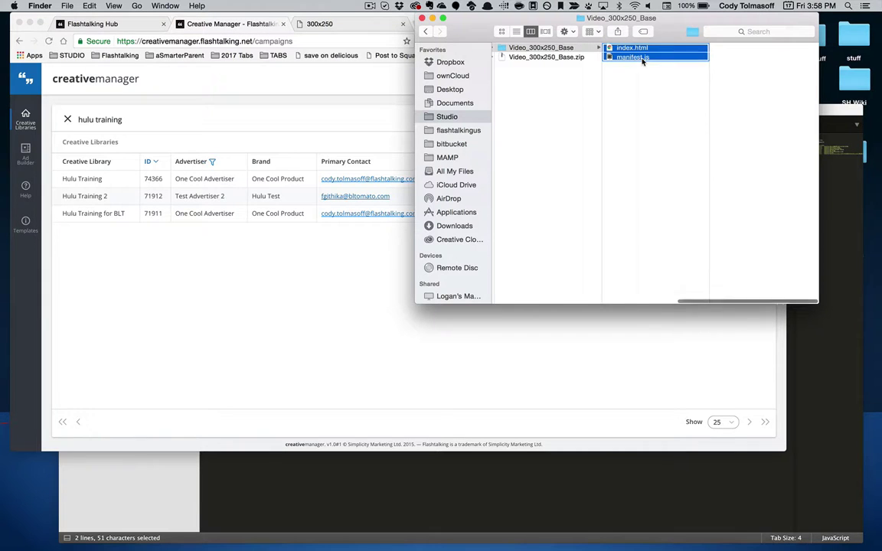
right_click(644, 60)
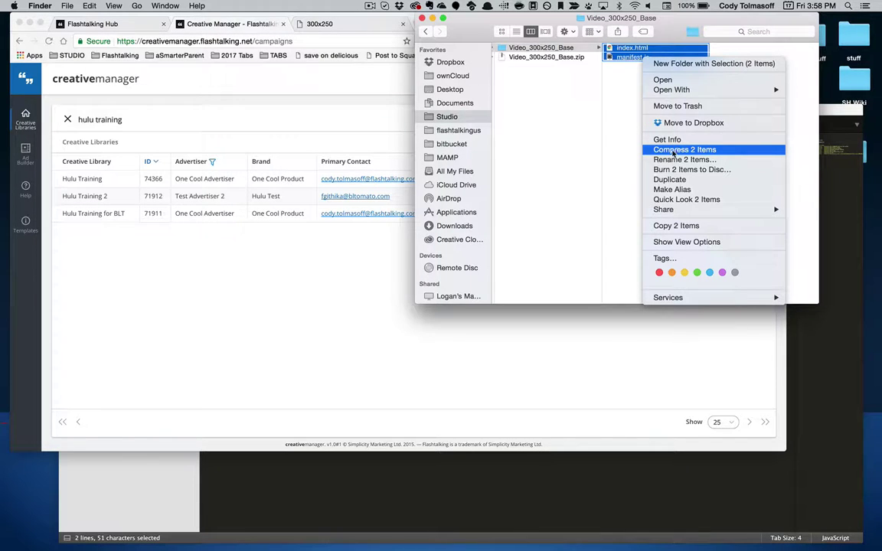
click(674, 151)
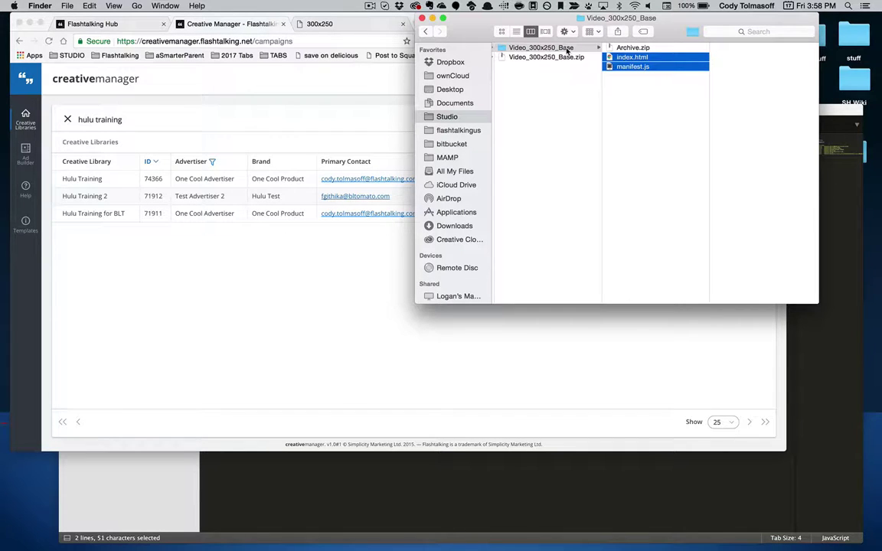
- Switch to Sublime Text and examine the richload's src name "Video_300x250_RL" in manifest.js
click(432, 489)
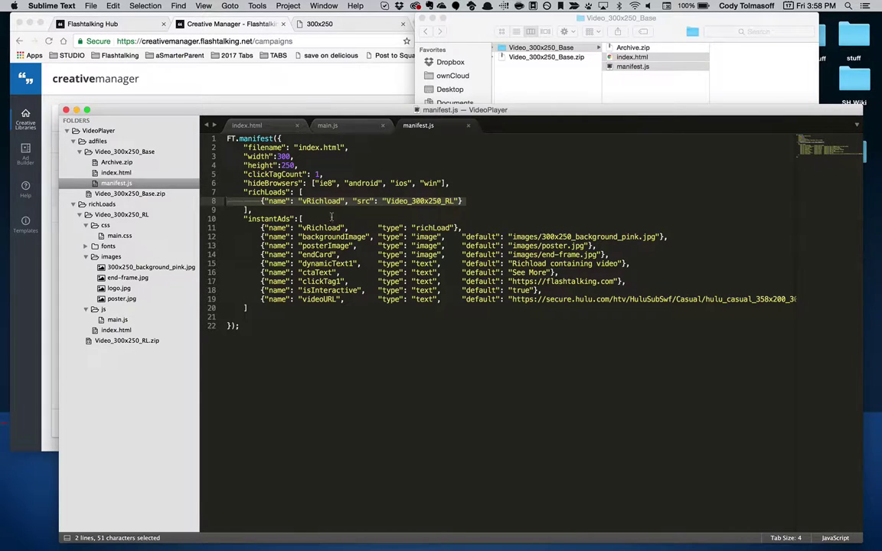
click(404, 200)
click(385, 200)
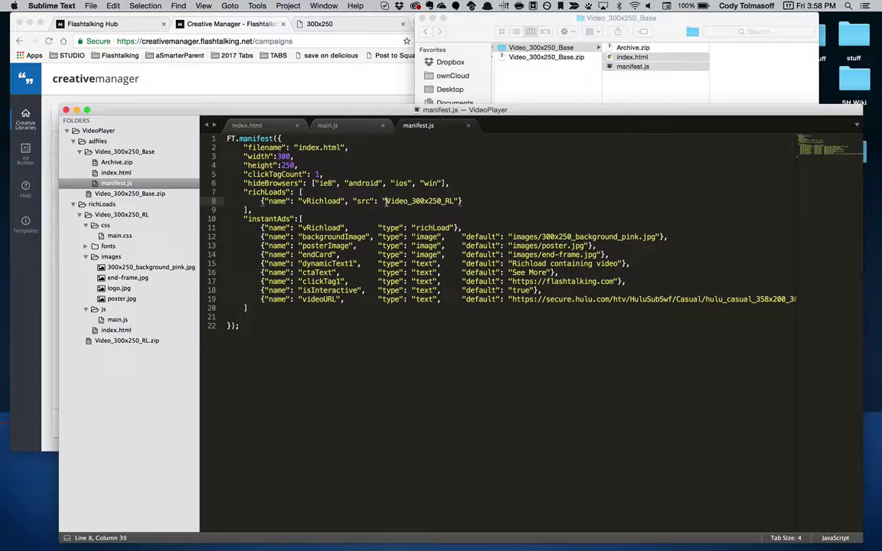
drag(385, 201, 455, 204)
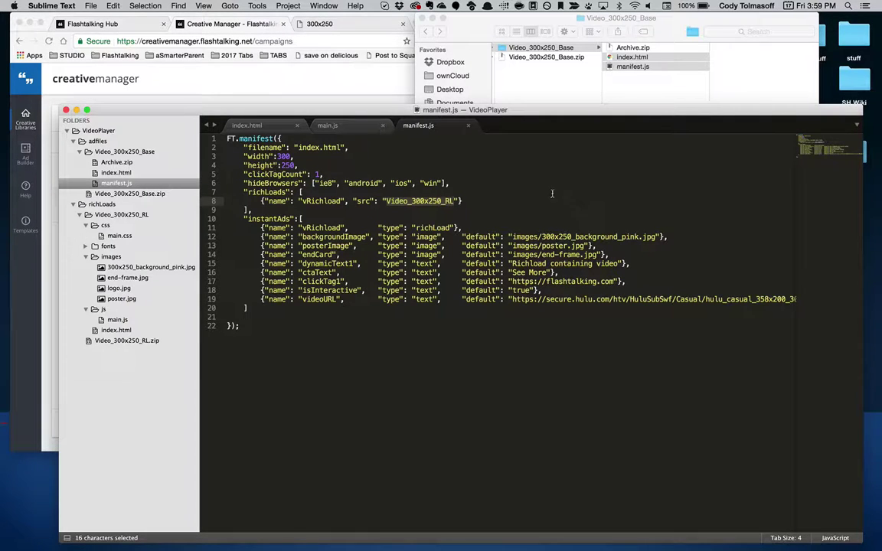
- Return to Finder and delete Archive.zip from the Video_300x250_Base folder
click(480, 105)
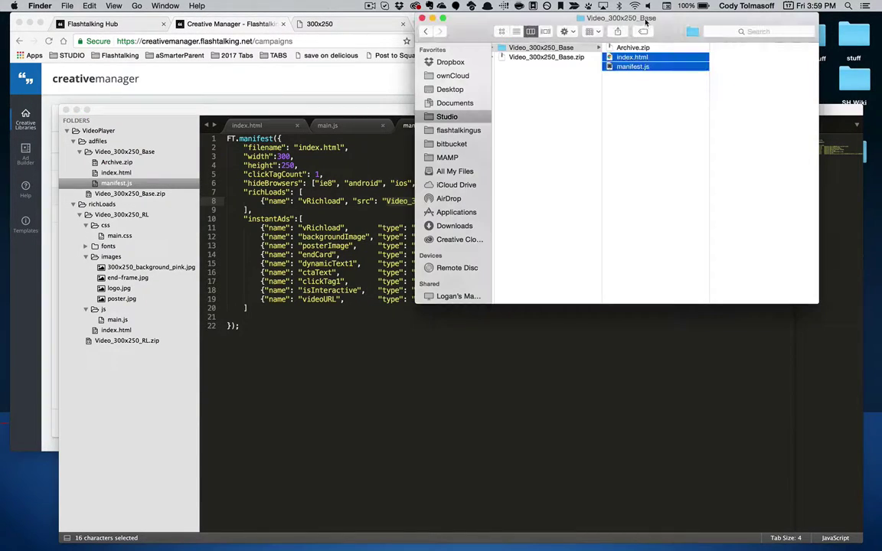
click(627, 48)
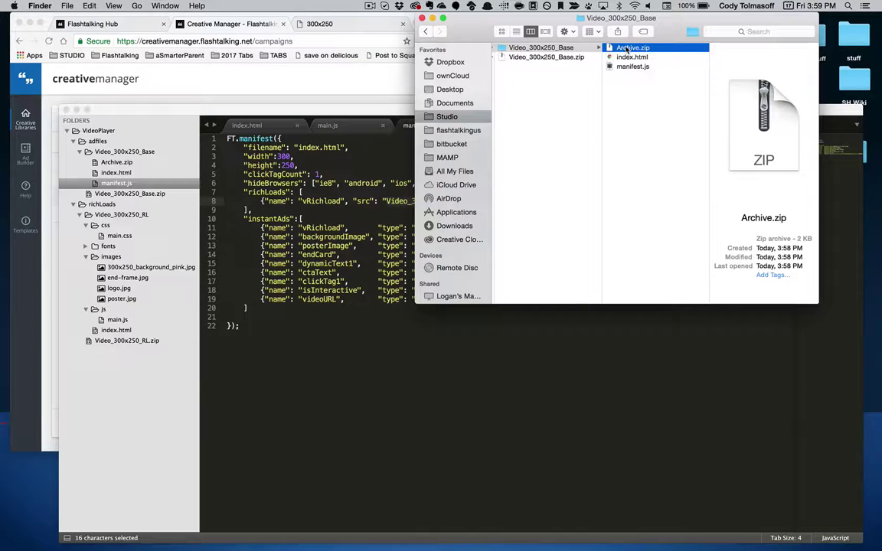
key(super+BackSpace)
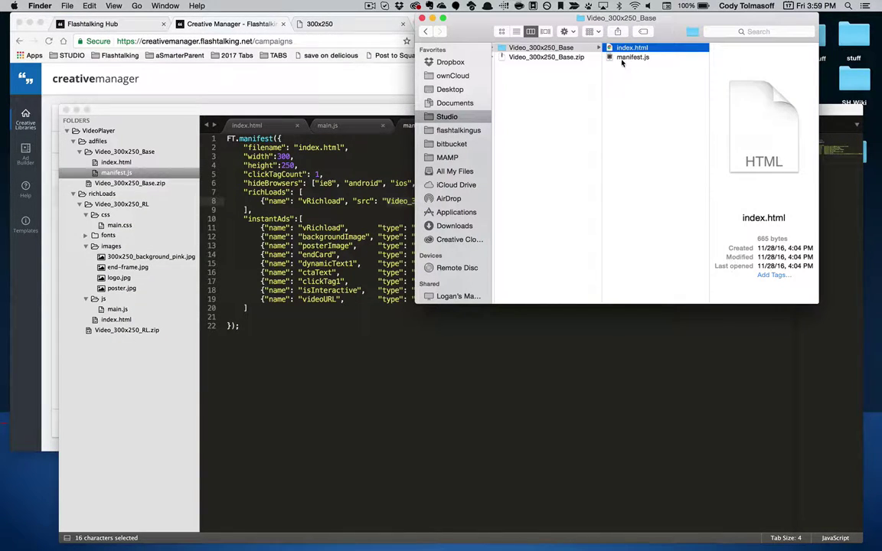
- Switch to Creative Manager in Chrome and open the Hulu Training creative library
click(282, 79)
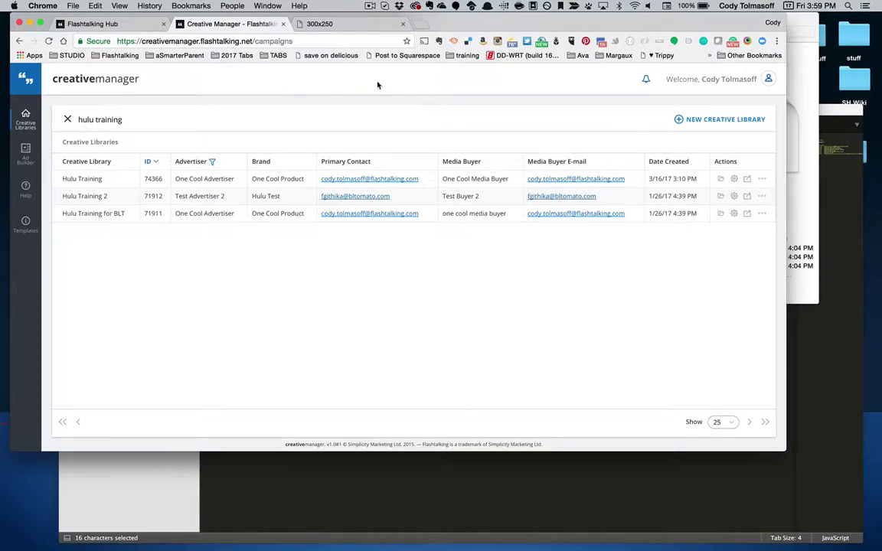
double_click(214, 180)
click(134, 27)
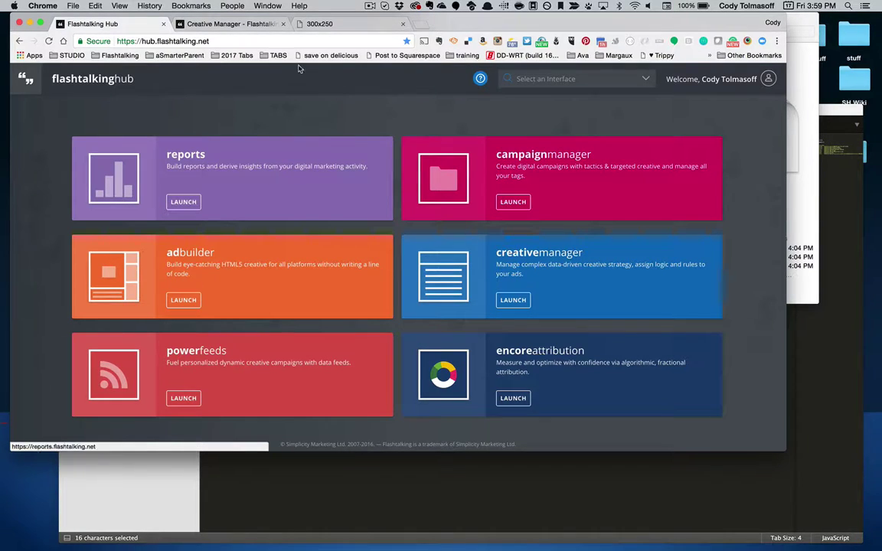
click(230, 25)
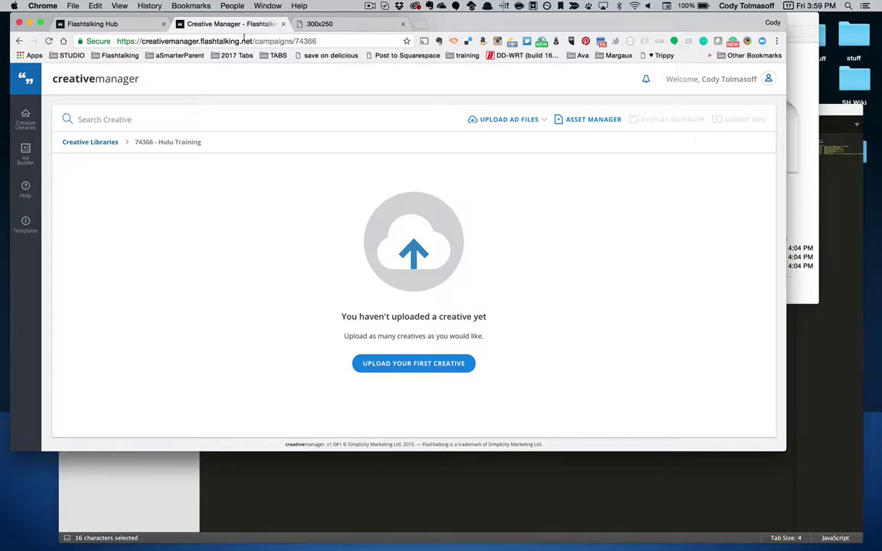
click(110, 143)
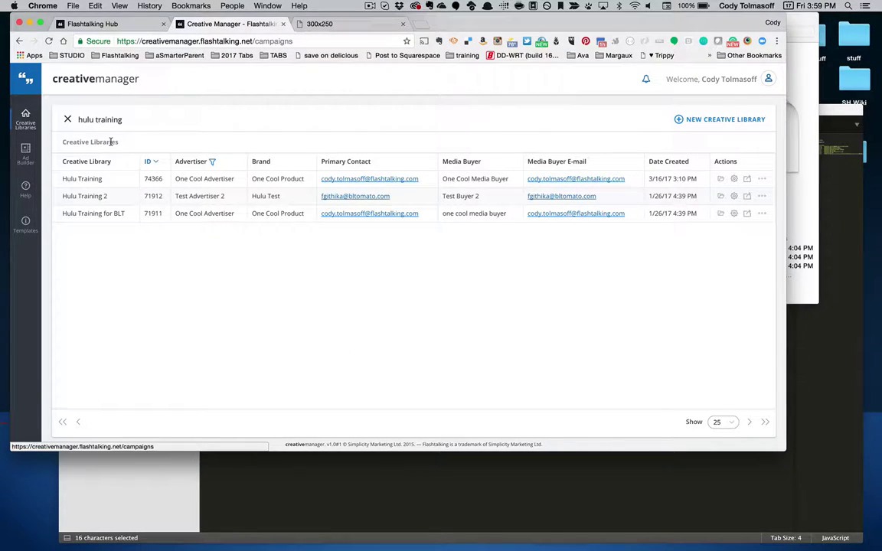
click(237, 181)
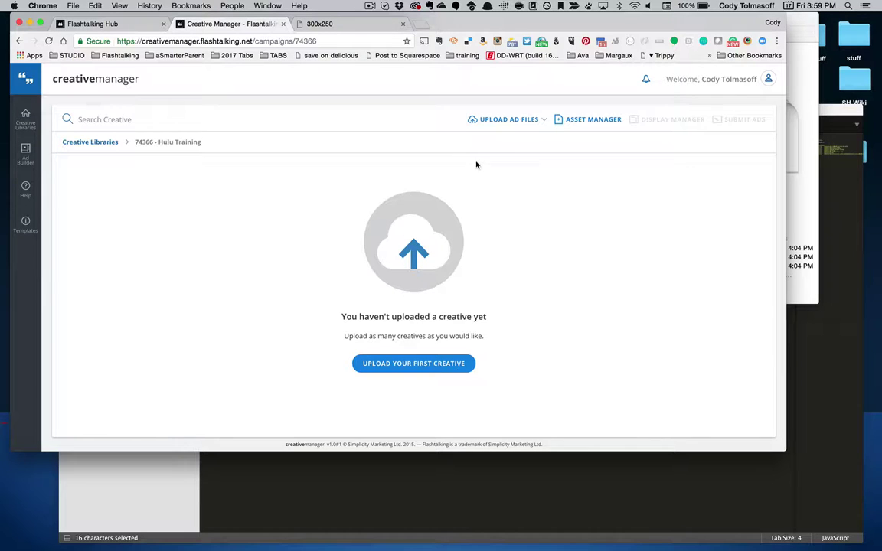
- Open the library's Asset Manager and start an image upload
click(587, 121)
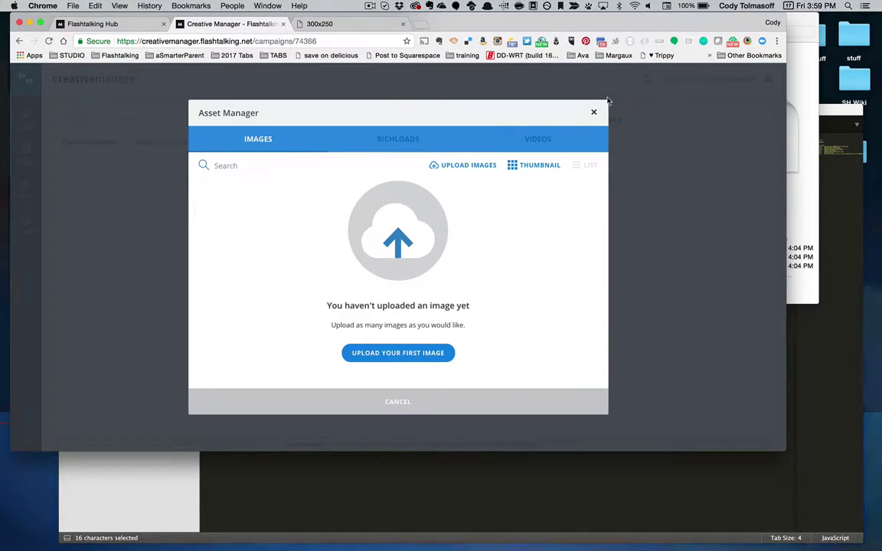
click(595, 114)
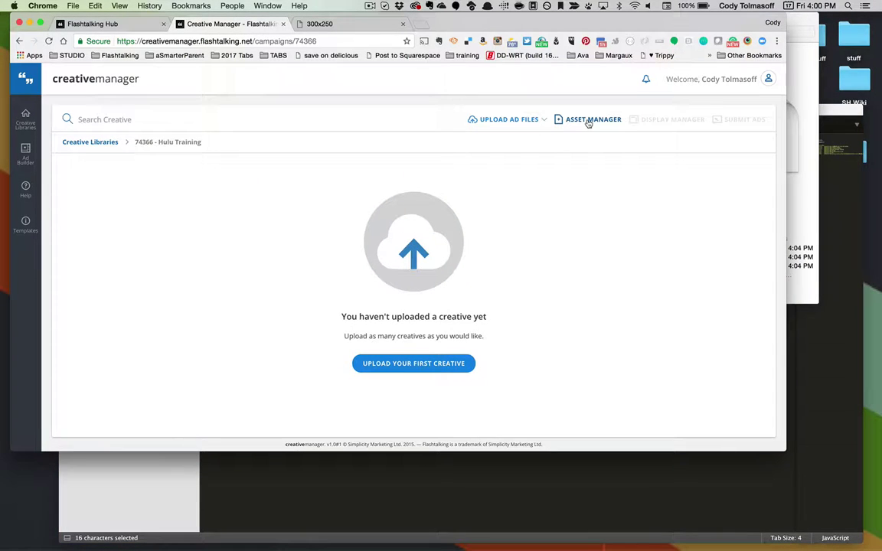
click(587, 121)
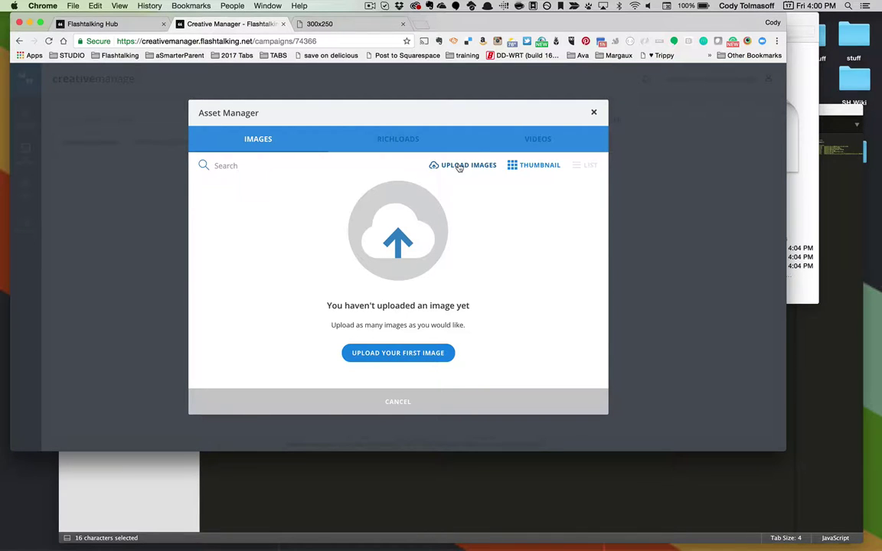
click(462, 166)
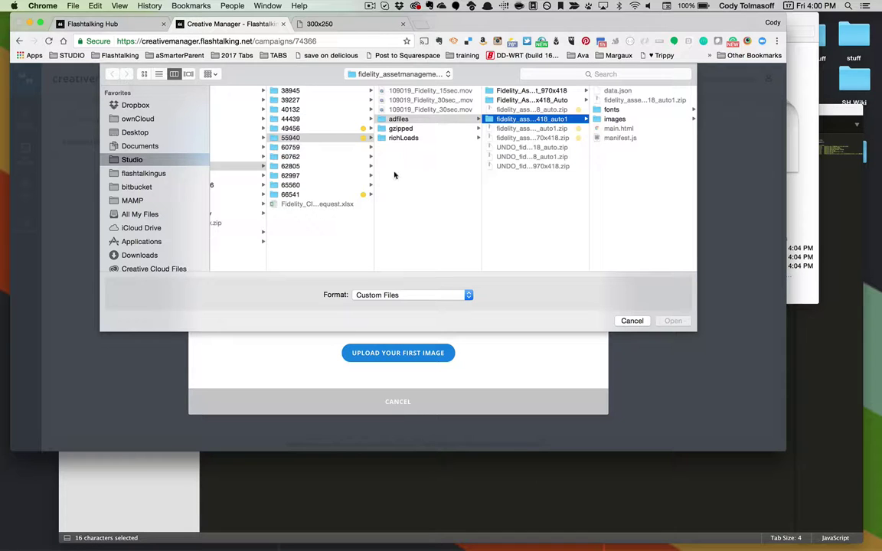
- Browse for the upload to training/Hulu CDN/VideoPlayer/richLoads/Video_300x250_RL/images
scroll(551, 119, left, 3)
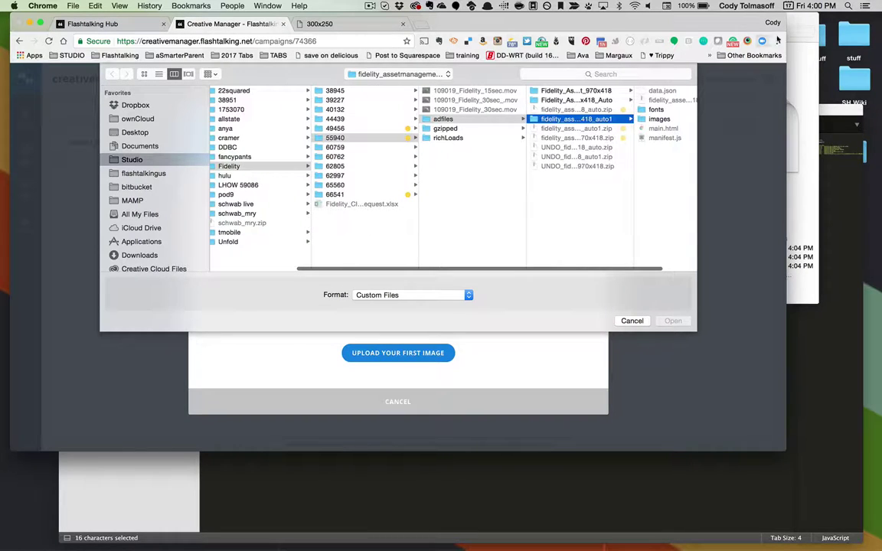
click(800, 18)
scroll(592, 93, left, 10)
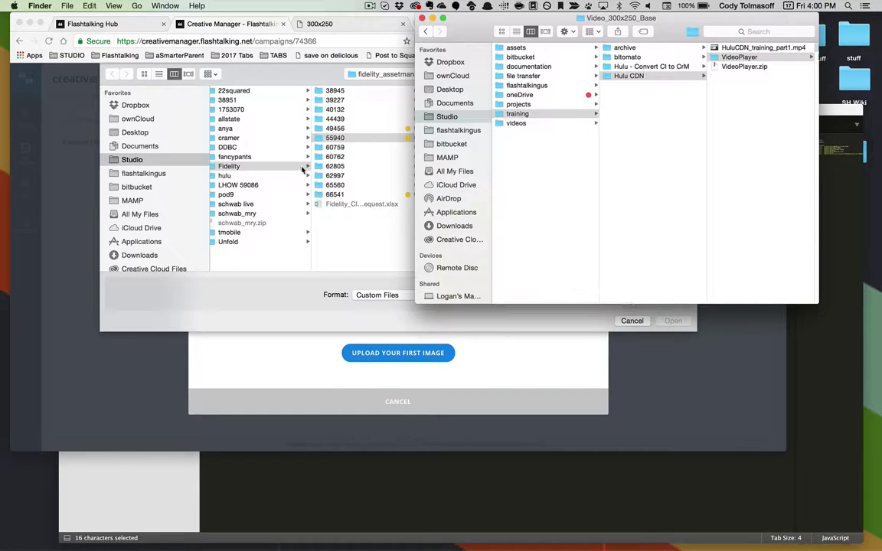
scroll(261, 205, left, 5)
scroll(261, 205, left, 3)
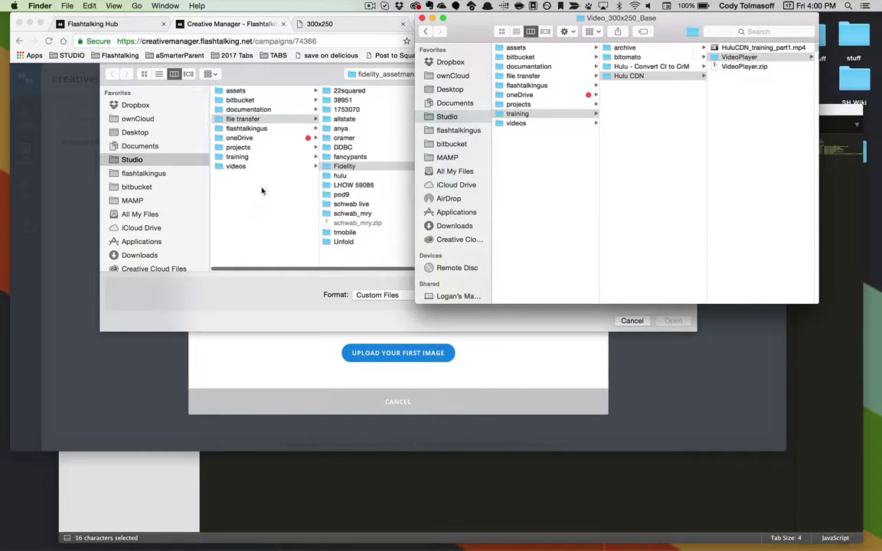
click(236, 158)
click(239, 158)
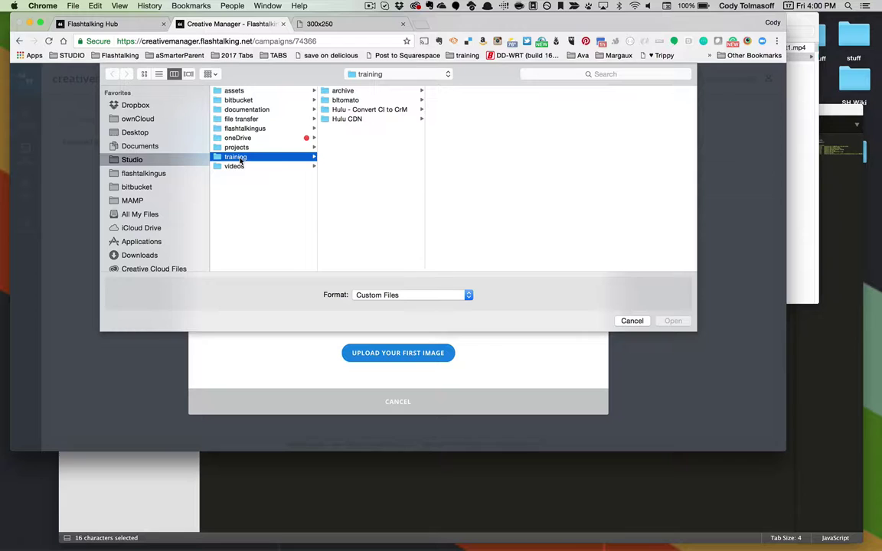
click(347, 119)
click(452, 103)
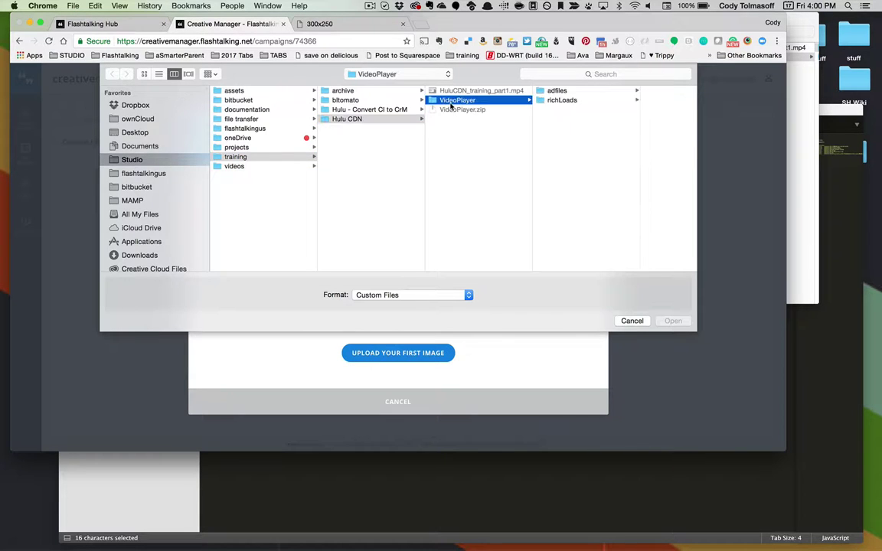
click(566, 100)
click(612, 91)
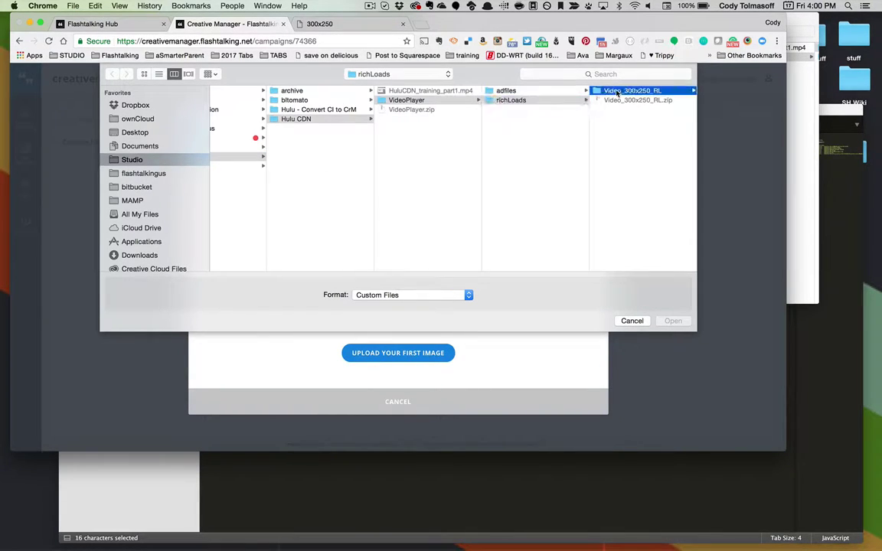
click(618, 111)
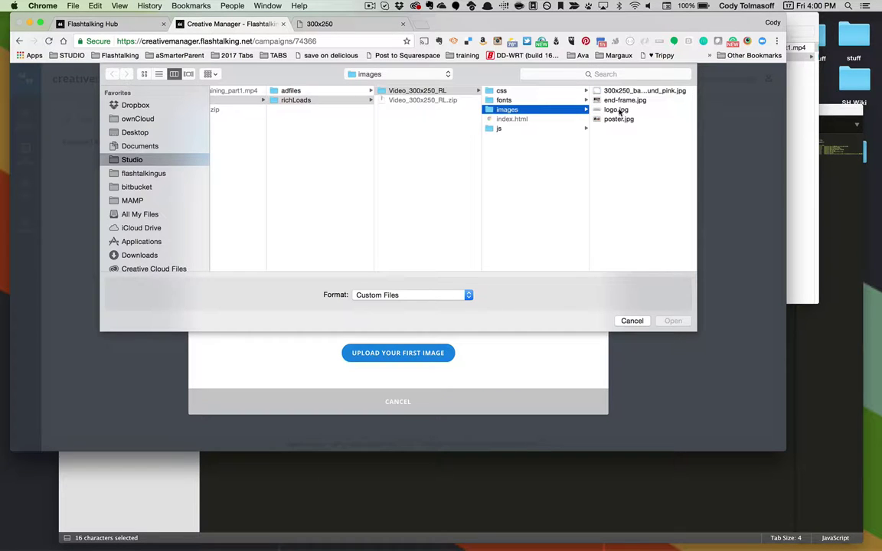
- Upload 300x250_background_pink.jpg, end-frame.jpg and poster.jpg, leaving out logo.jpg, and show the uploaded images as thumbnails
click(627, 91)
shift+click(507, 120)
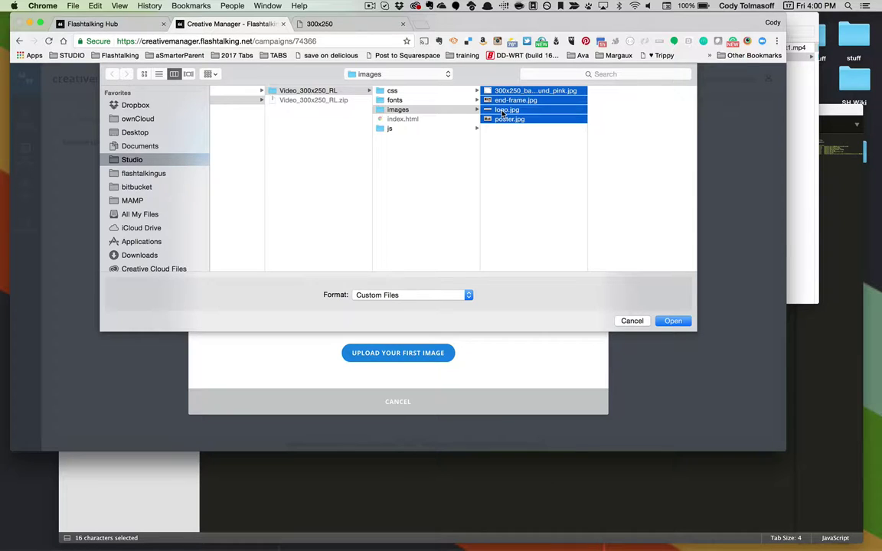
super+click(503, 111)
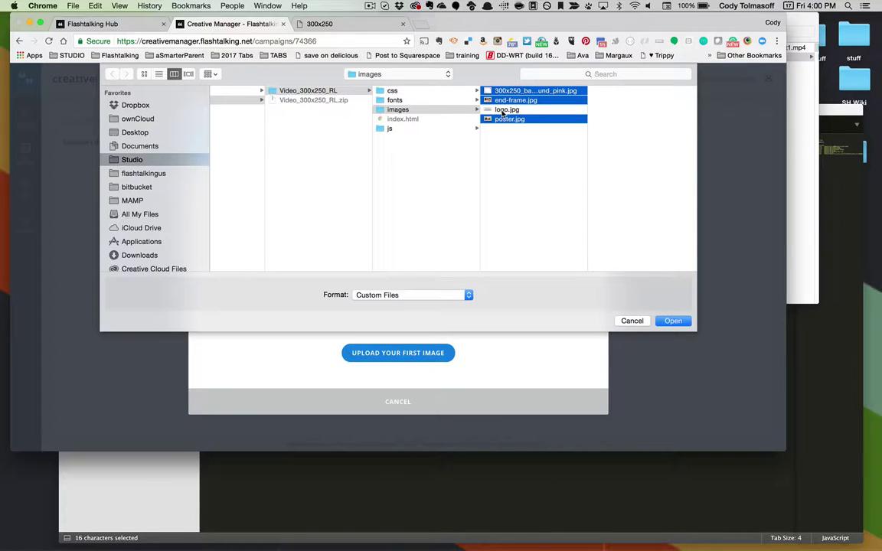
click(672, 322)
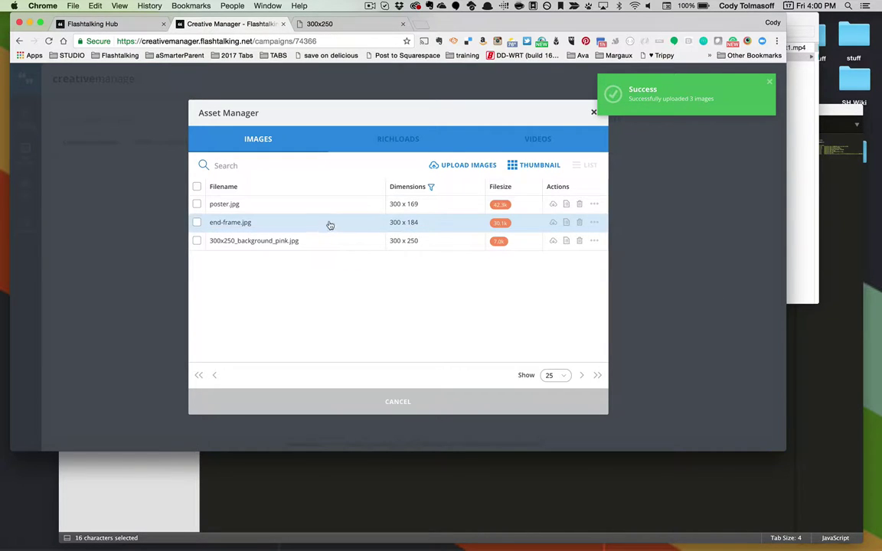
click(531, 170)
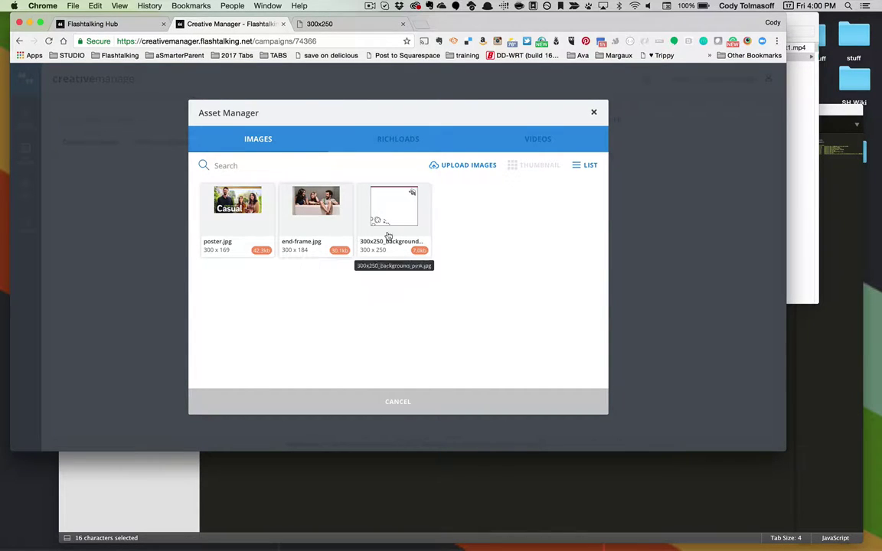
- Upload Video_300x250_RL.zip from the richLoads folder as a richload in the Asset Manager
click(412, 146)
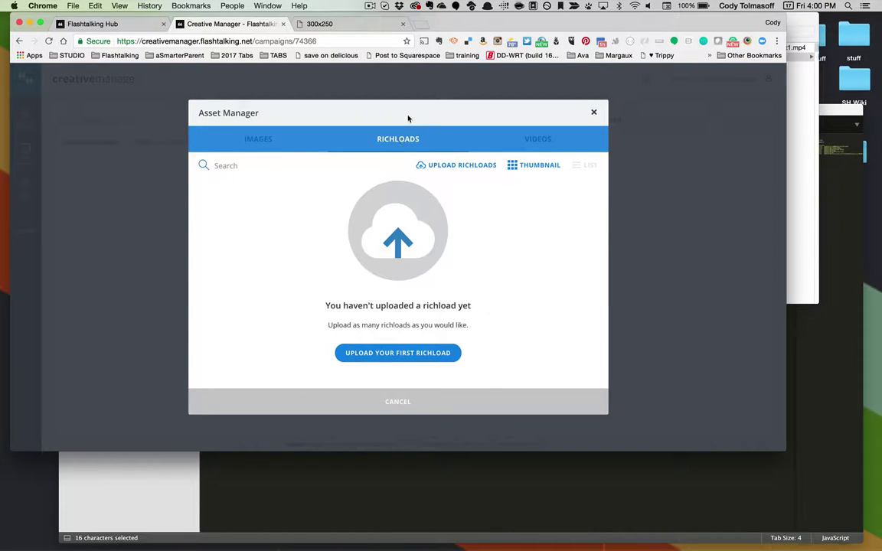
click(373, 354)
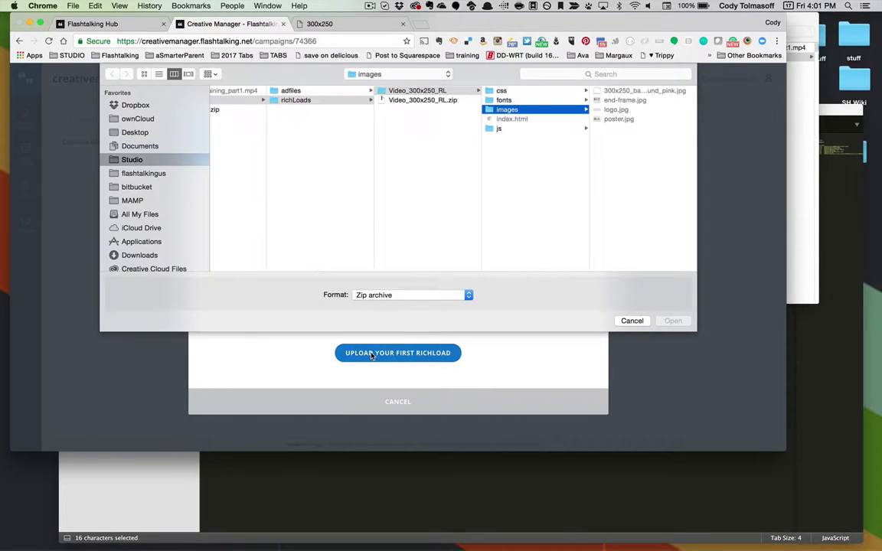
click(450, 102)
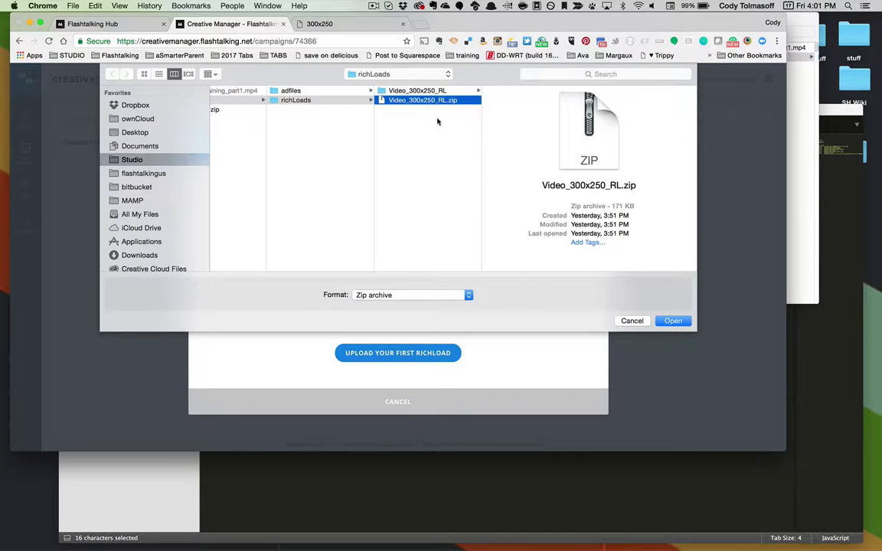
click(671, 321)
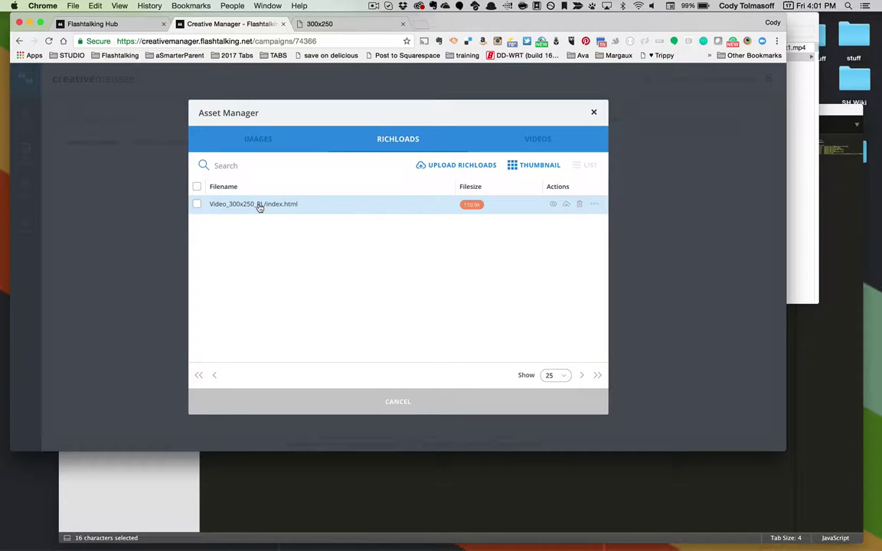
- Close the Asset Manager and upload Video_300x250_Base.zip from the adfiles folder as the library's ad file
click(595, 115)
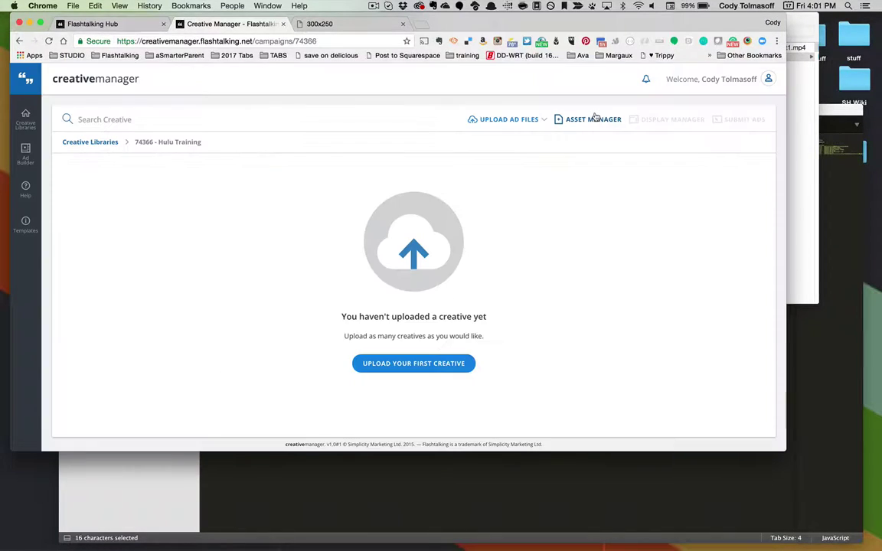
click(504, 122)
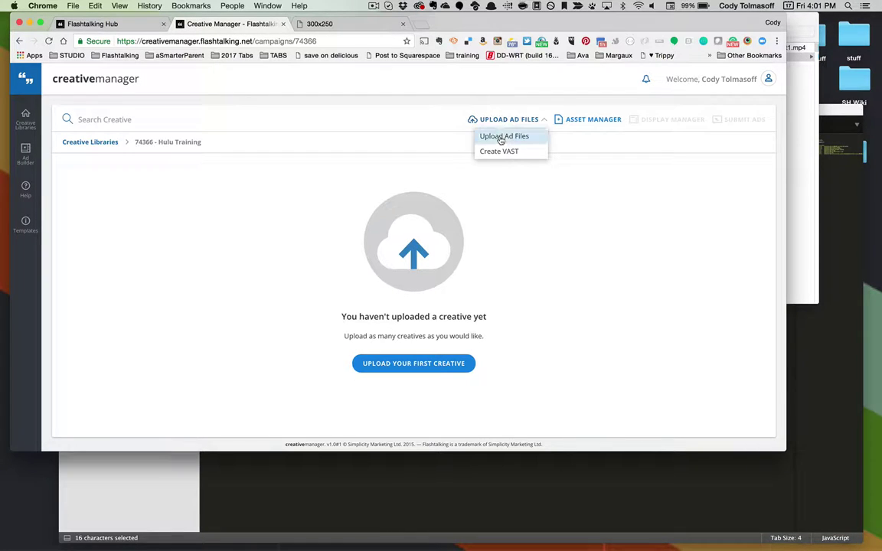
click(500, 136)
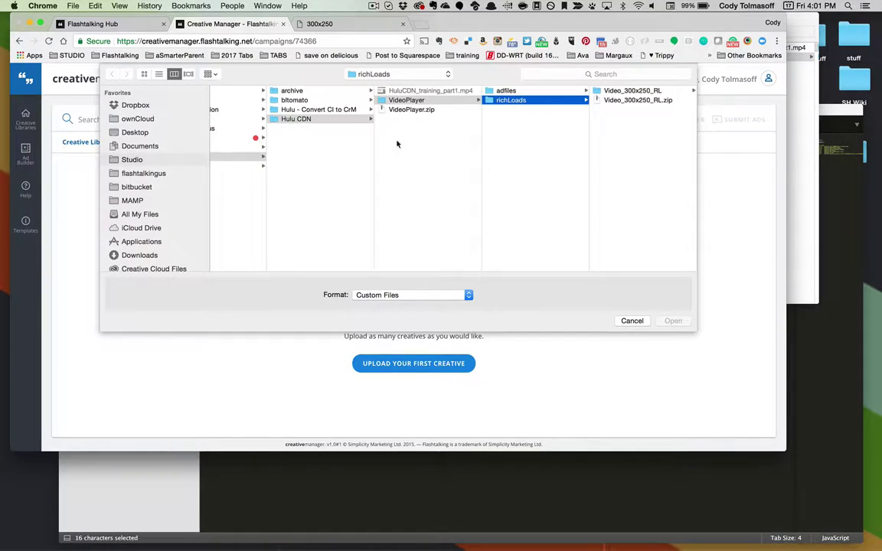
click(507, 90)
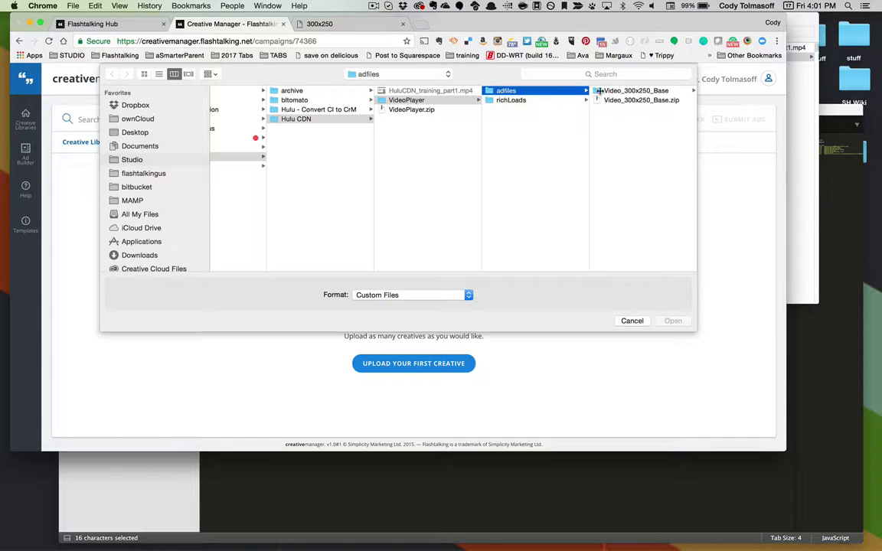
click(610, 100)
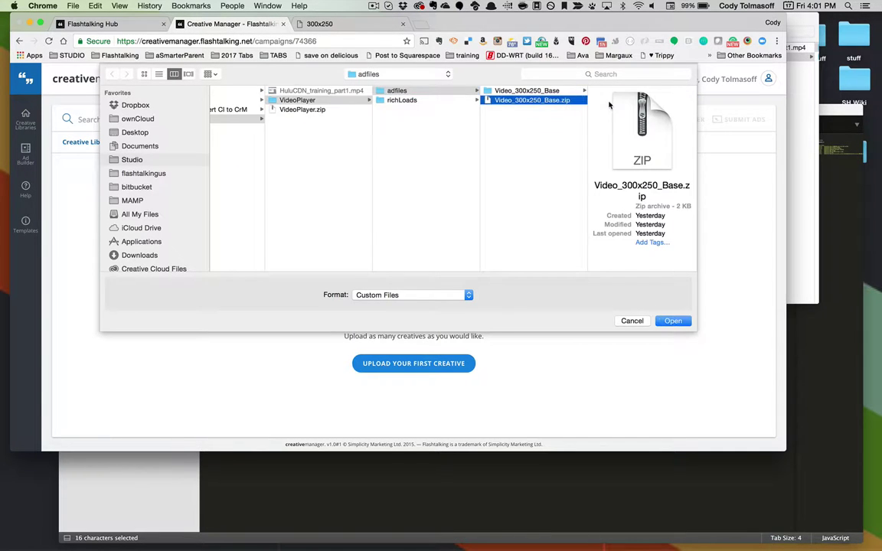
click(673, 321)
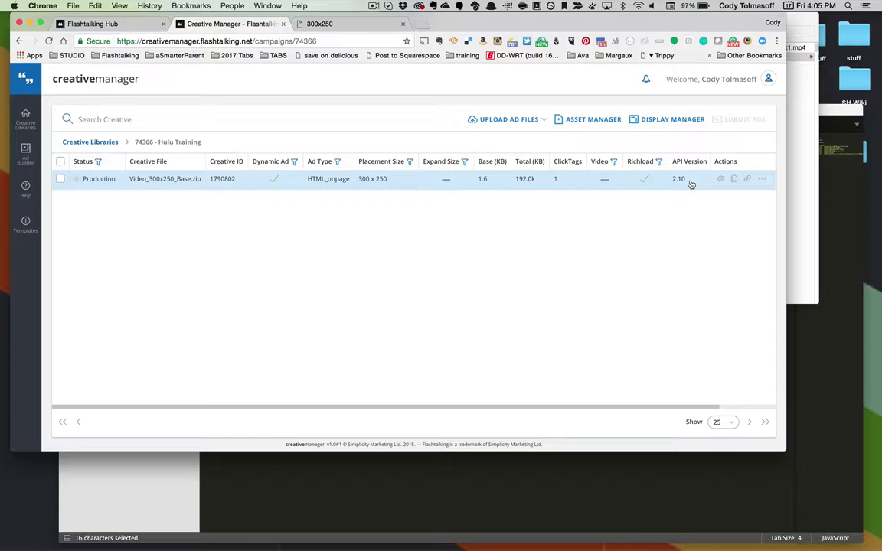
- Open the Video_300x250_Base.zip creative in the ad server test preview
click(746, 178)
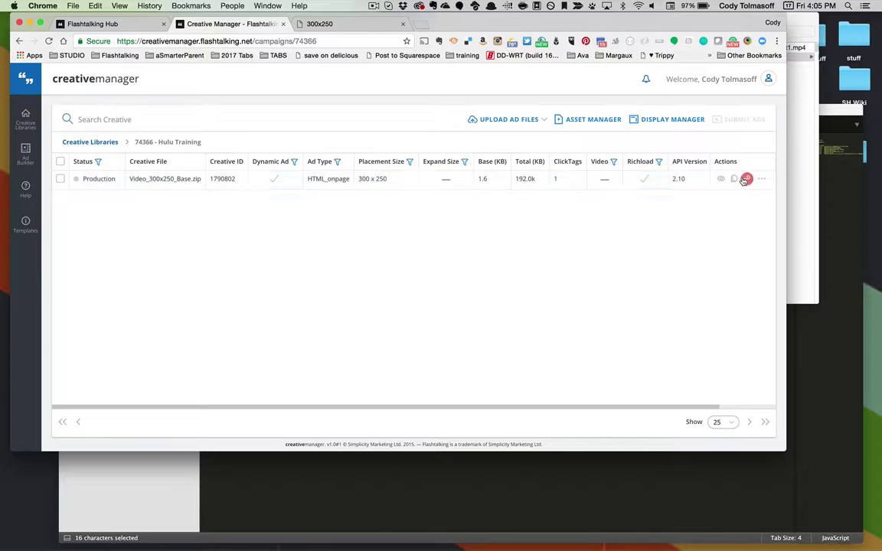
right_click(669, 179)
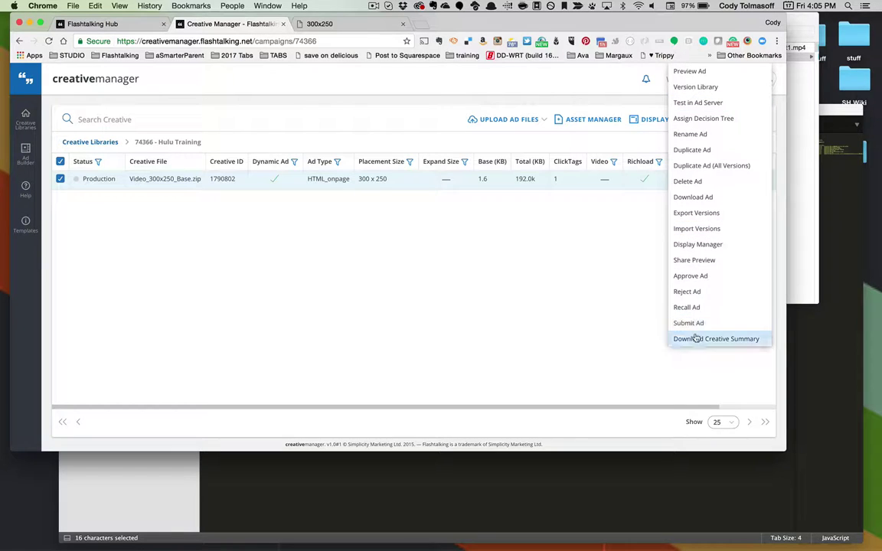
click(720, 106)
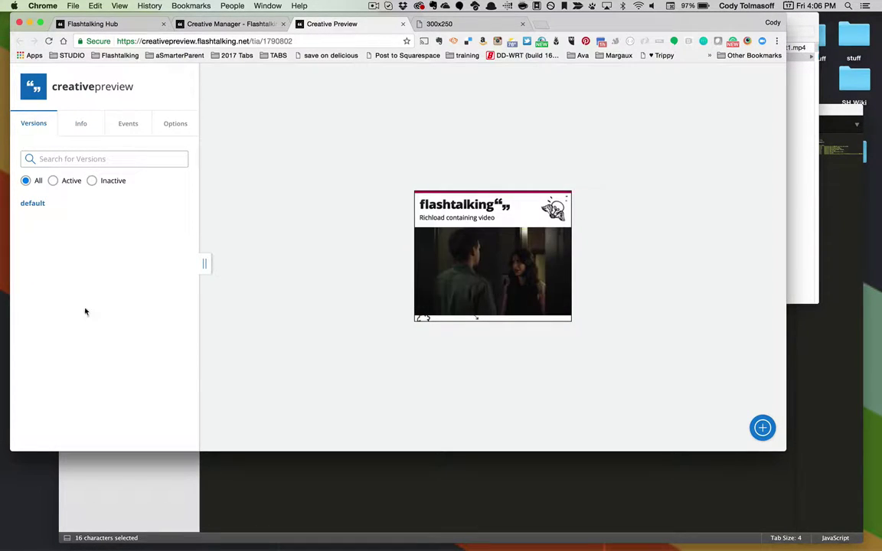
- Examine the creative's info details, the playing ad and the tia part of the preview address, checking the Flashtalking Hub in between
click(81, 125)
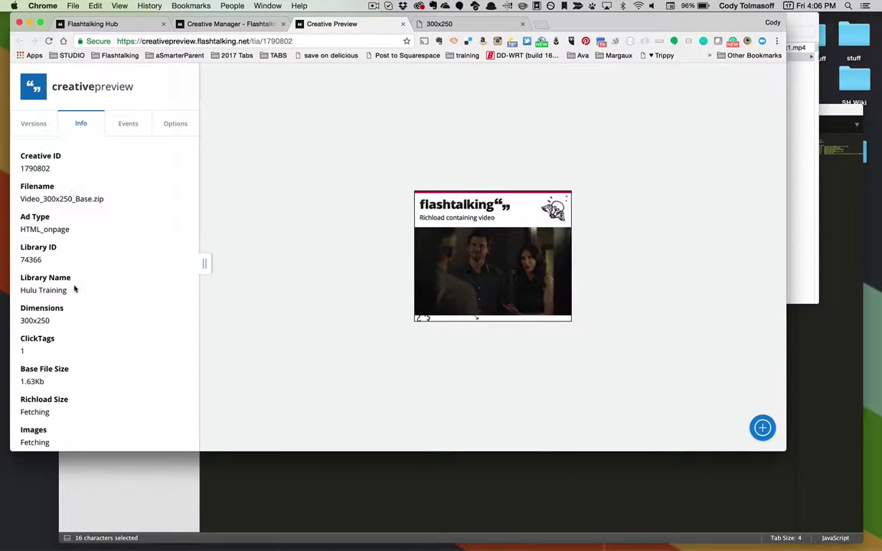
scroll(77, 314, down, 2)
scroll(78, 323, up, 2)
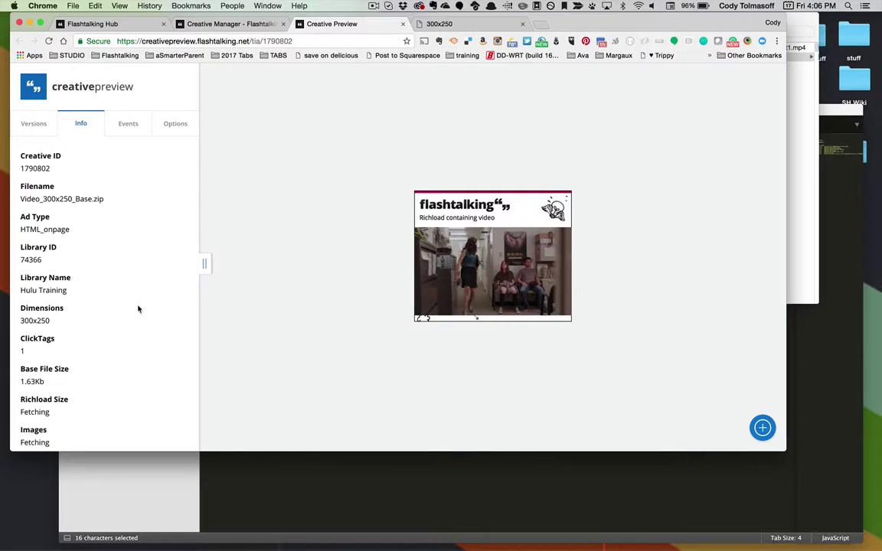
click(204, 40)
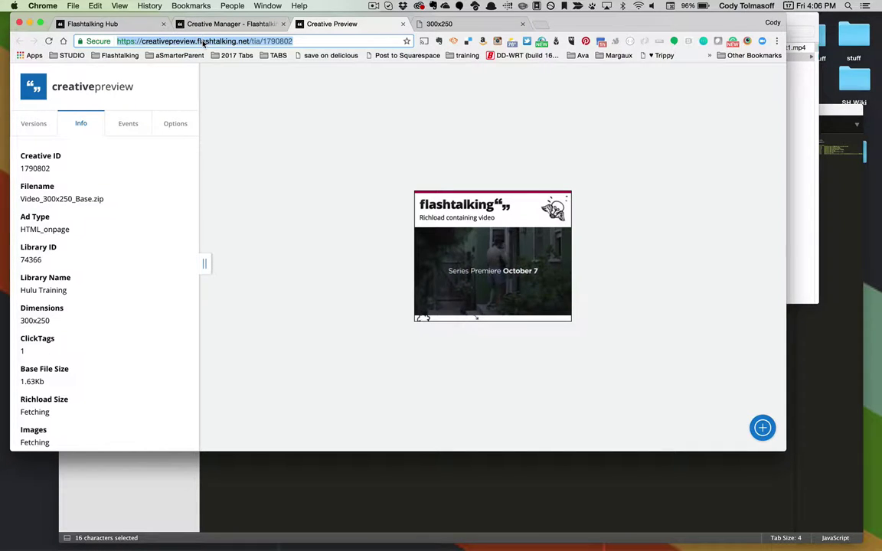
scroll(149, 199, down, 2)
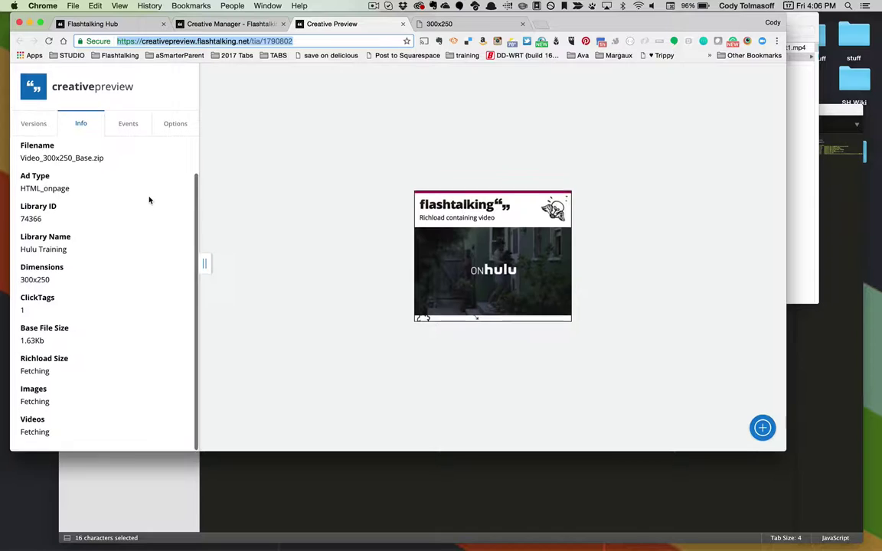
scroll(149, 200, up, 2)
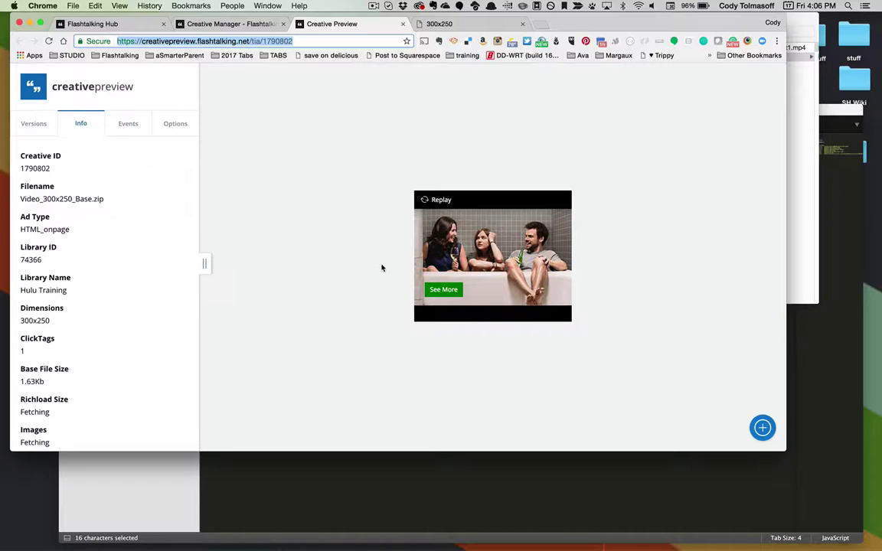
double_click(255, 42)
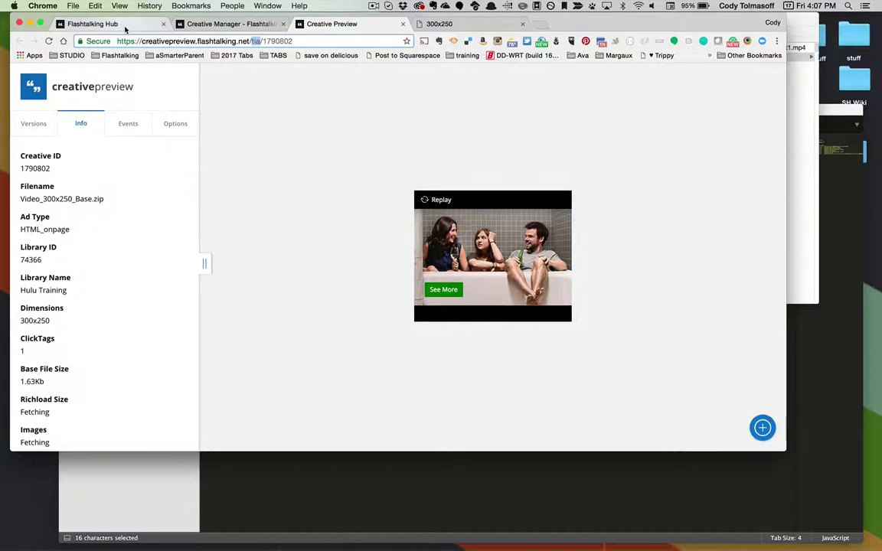
click(92, 23)
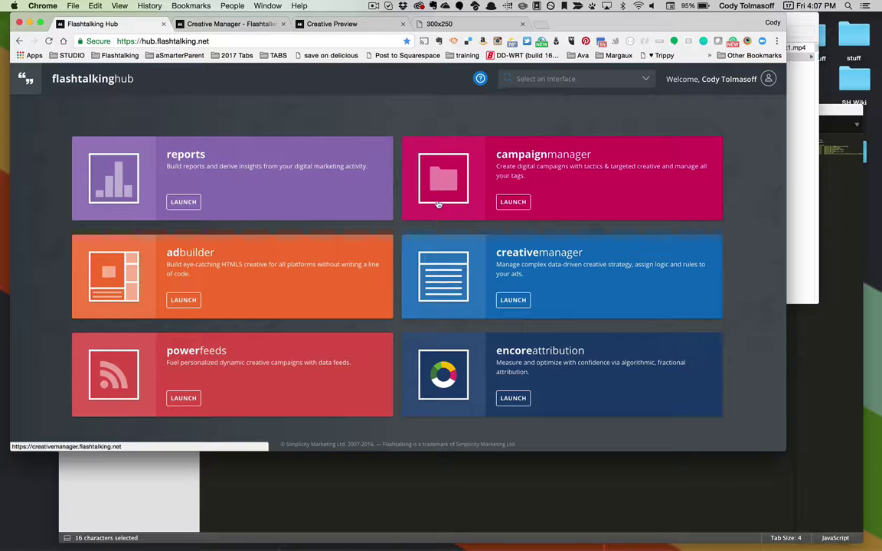
click(322, 24)
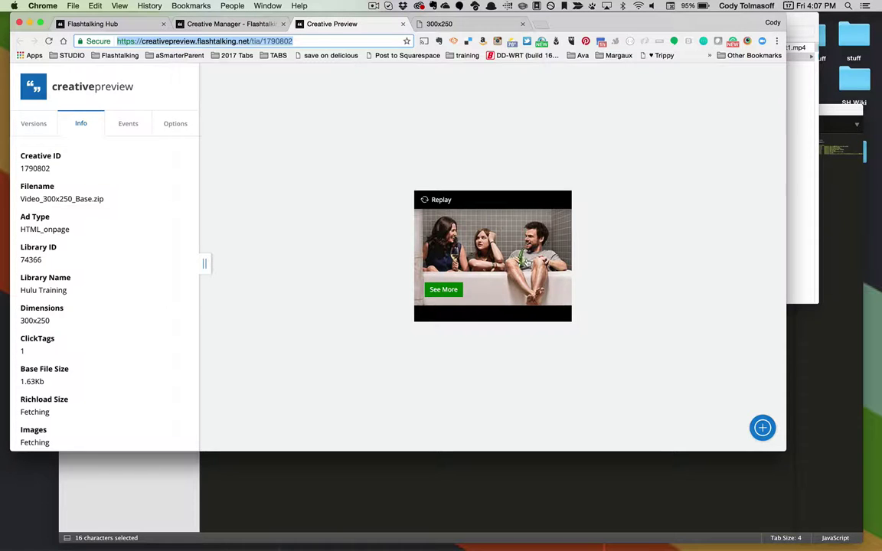
- Share the ad preview, open its public URL in a new browser tab, and close that tab again
click(762, 428)
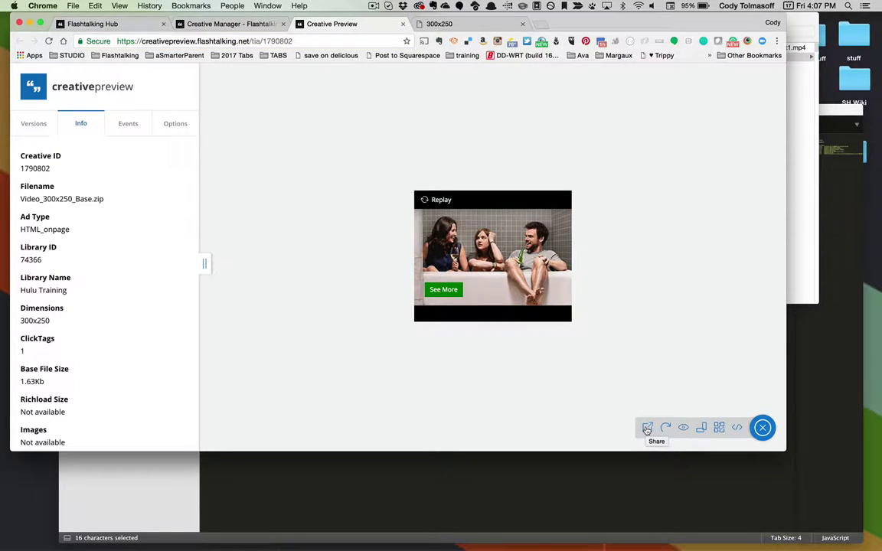
click(647, 429)
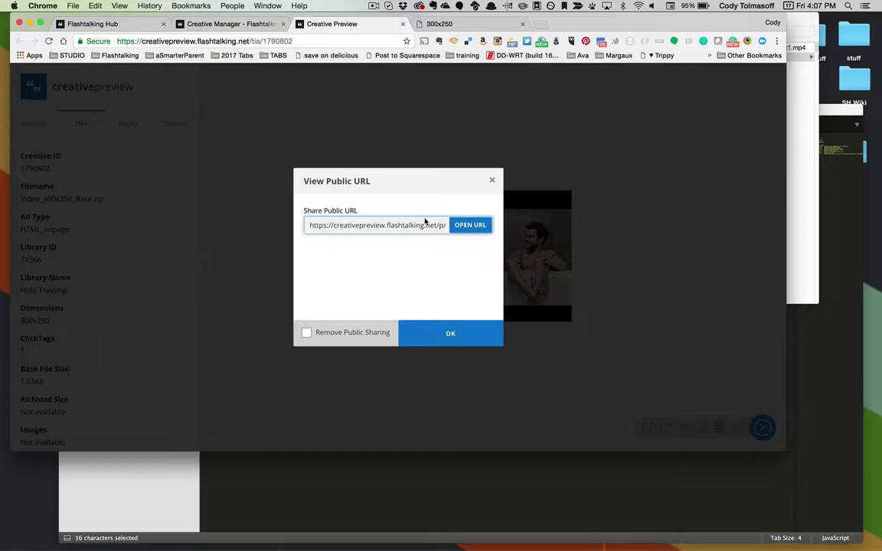
click(460, 225)
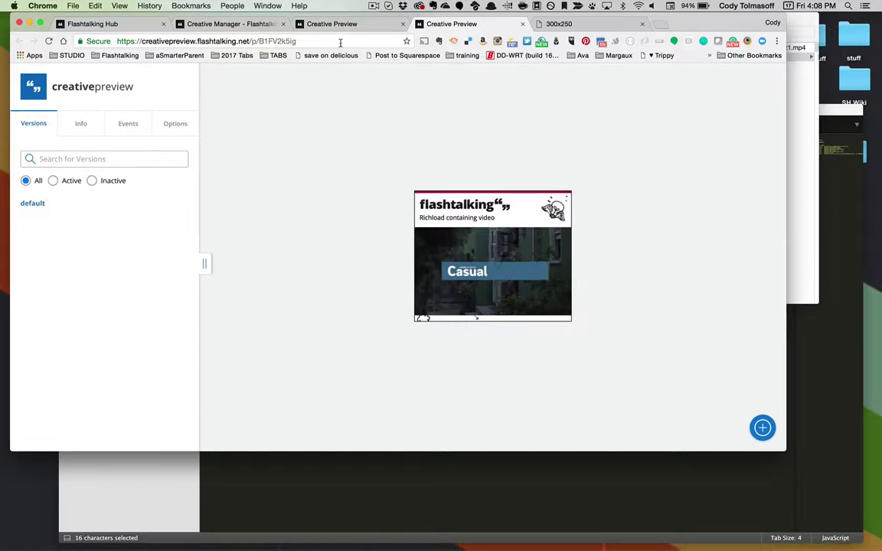
click(523, 24)
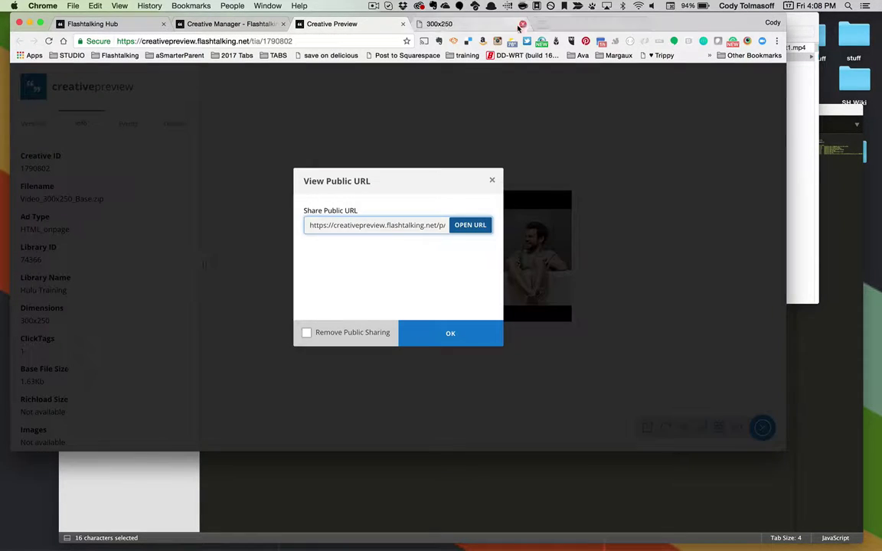
- Remove public sharing from the ad preview and confirm the change
click(307, 333)
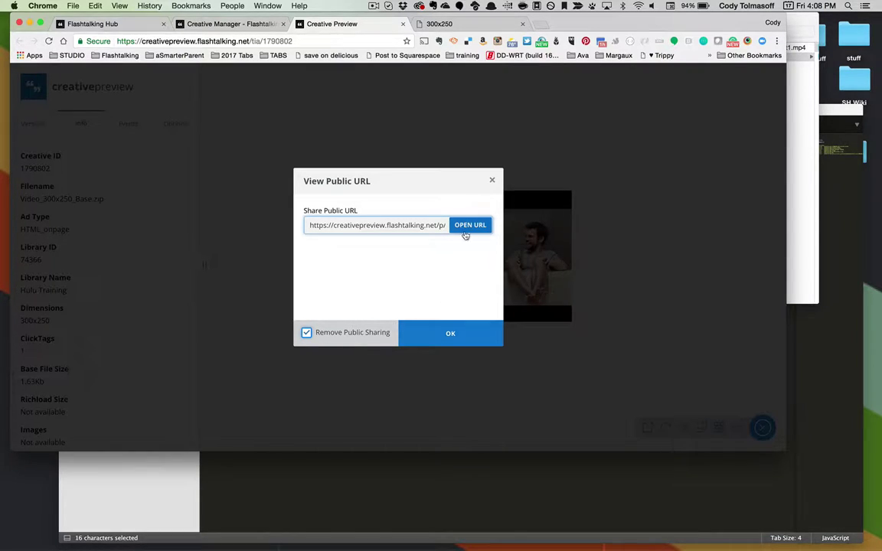
click(491, 180)
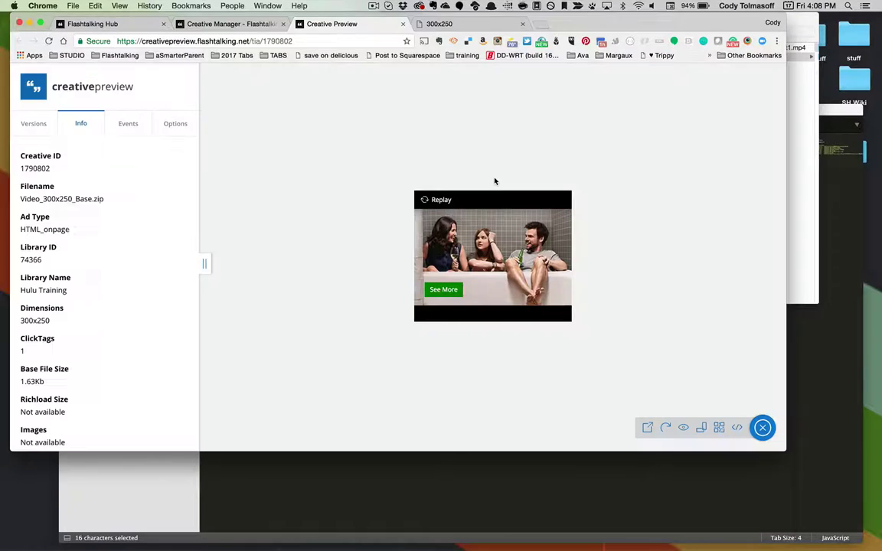
click(648, 428)
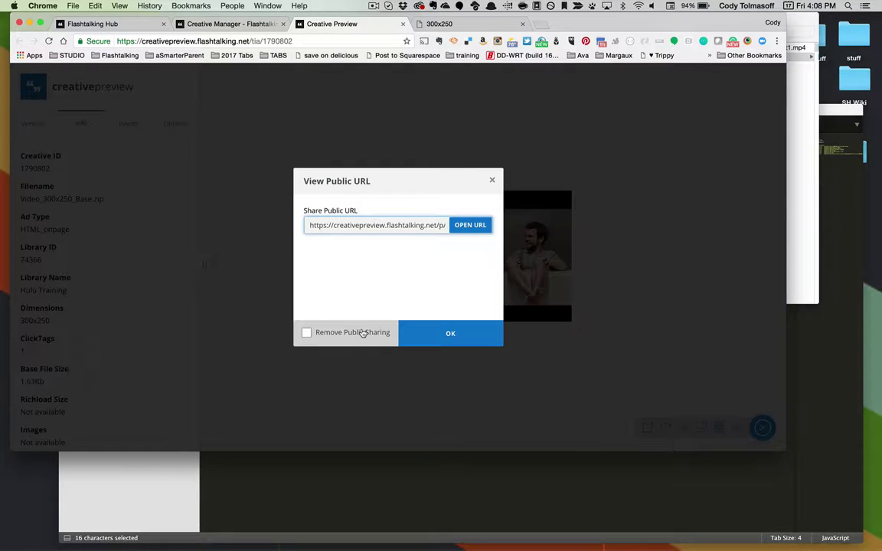
click(353, 334)
click(424, 333)
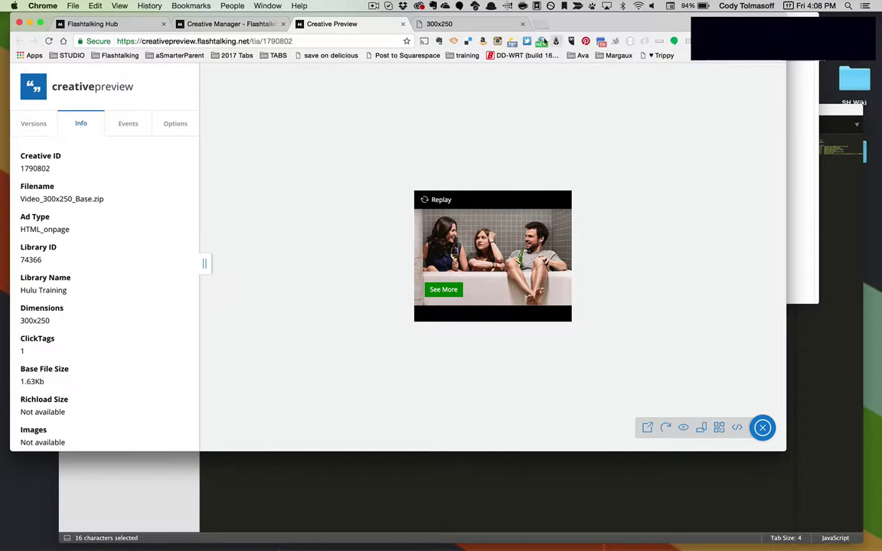
click(388, 5)
click(398, 61)
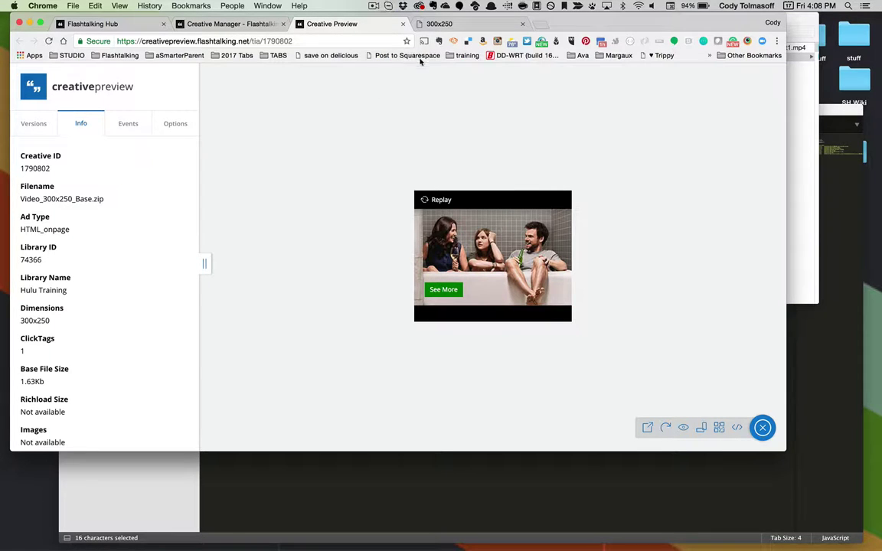
mouse_move(600, 27)
mouse_down()
mouse_move(609, 30)
mouse_move(593, 29)
mouse_up()
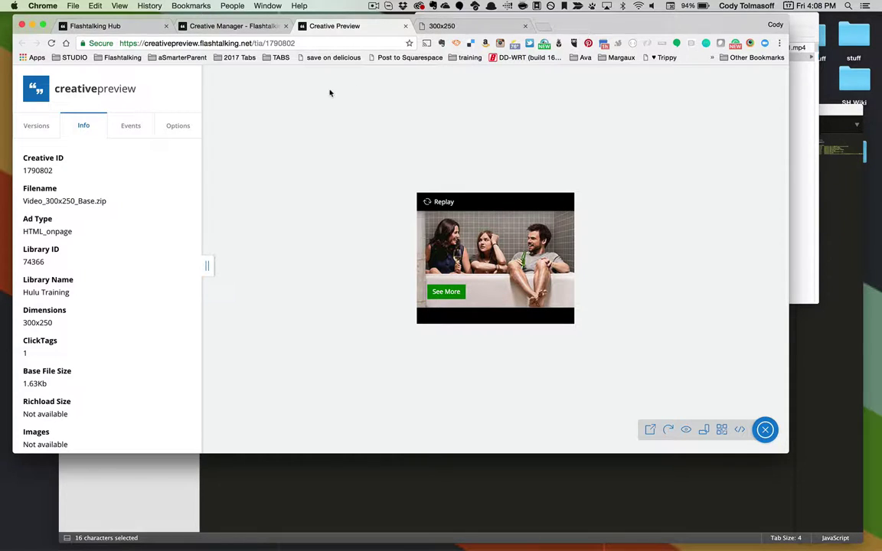
- Close the Creative Preview page and preview the Video_300x250_Base.zip ad within the Hulu Training library
click(406, 26)
click(258, 30)
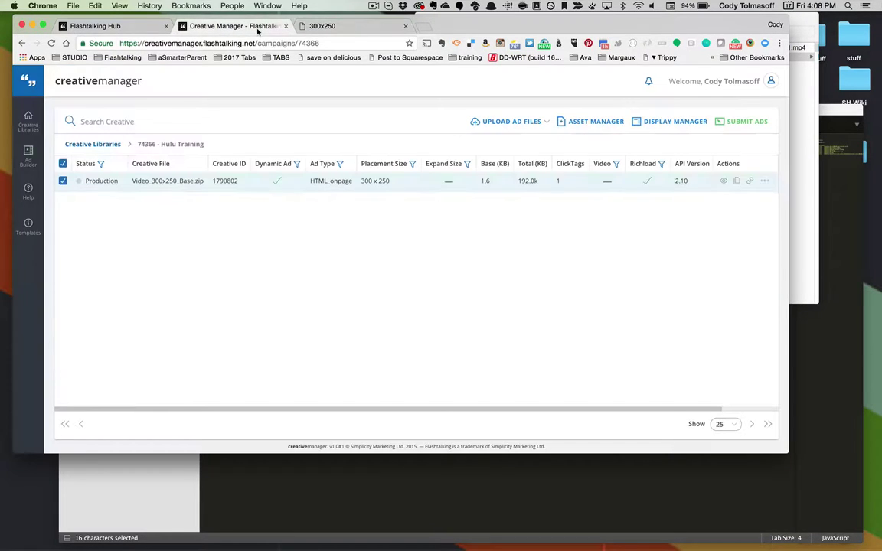
click(317, 29)
click(268, 30)
click(725, 182)
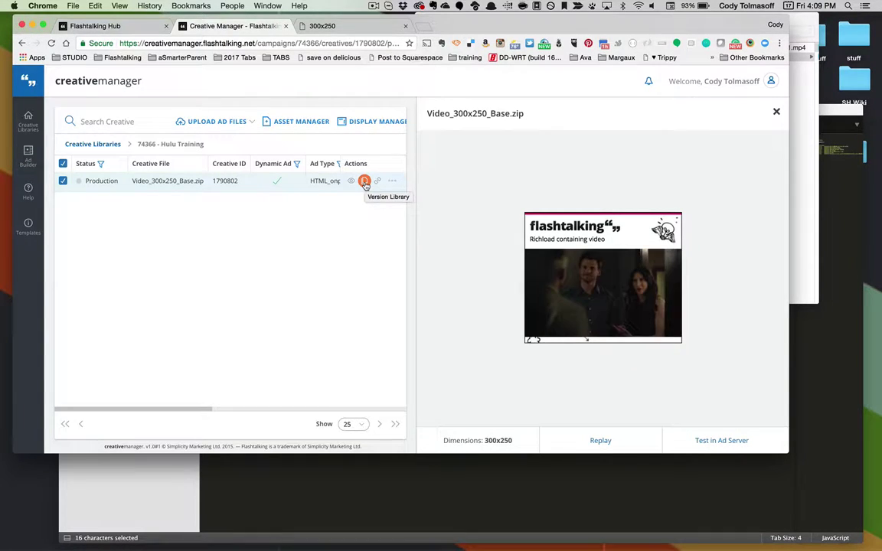
- Open the version library of Video_300x250_Base.zip and open its default version for editing
click(365, 182)
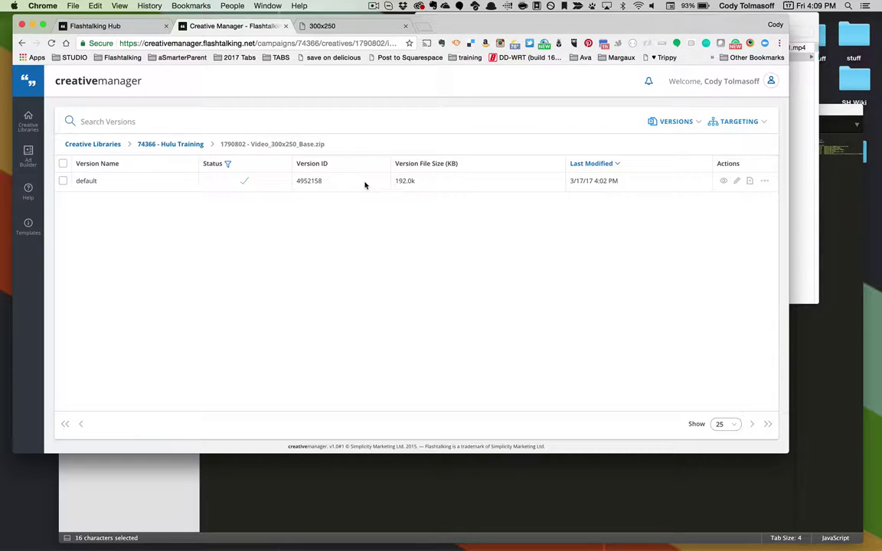
click(180, 143)
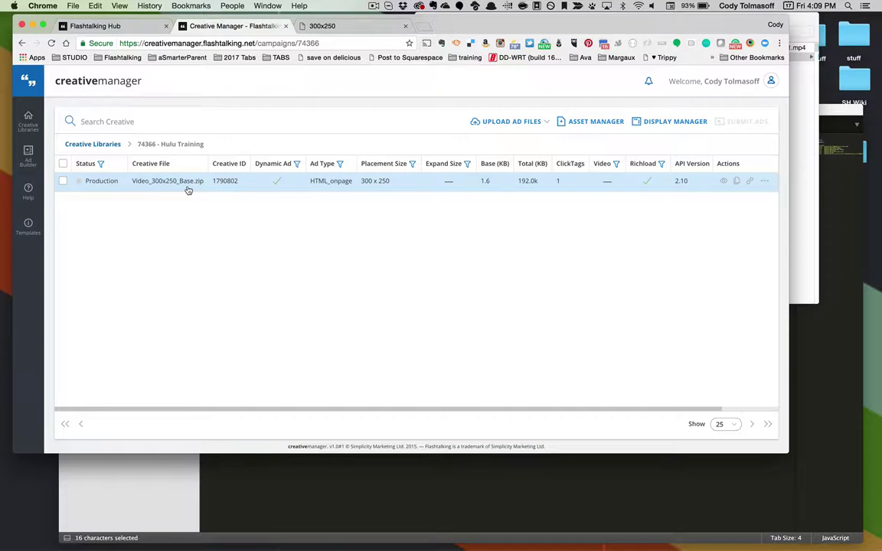
right_click(186, 184)
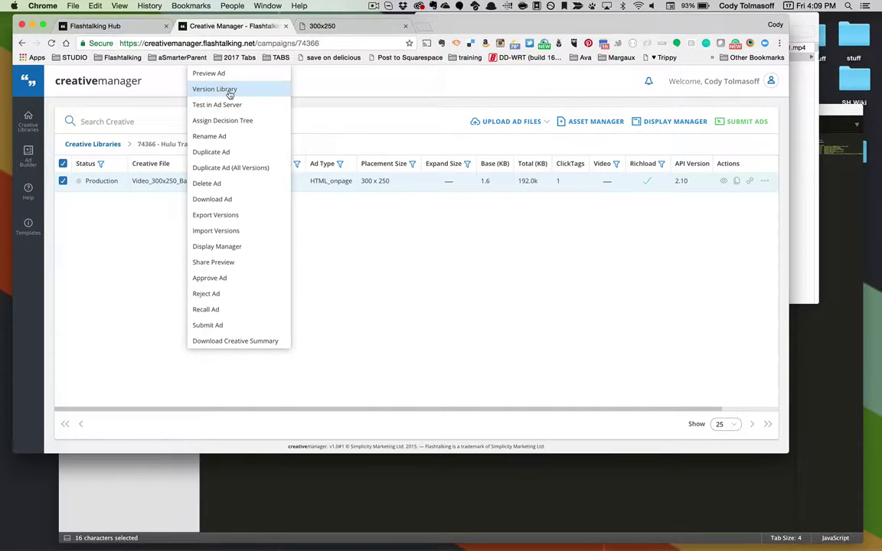
click(230, 91)
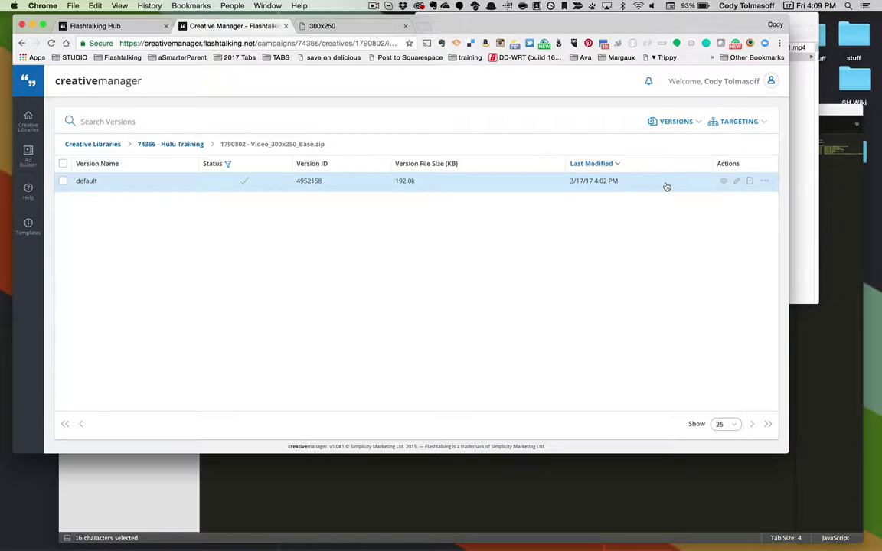
click(736, 182)
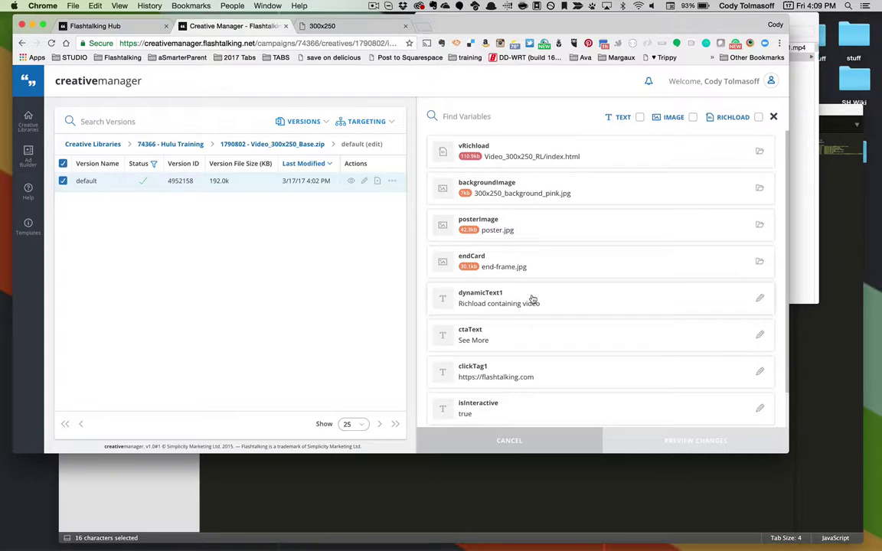
- Review manifest.js in Sublime Text, return to Creative Manager in Chrome, and view the richload choices for vRichload without changing it
click(591, 472)
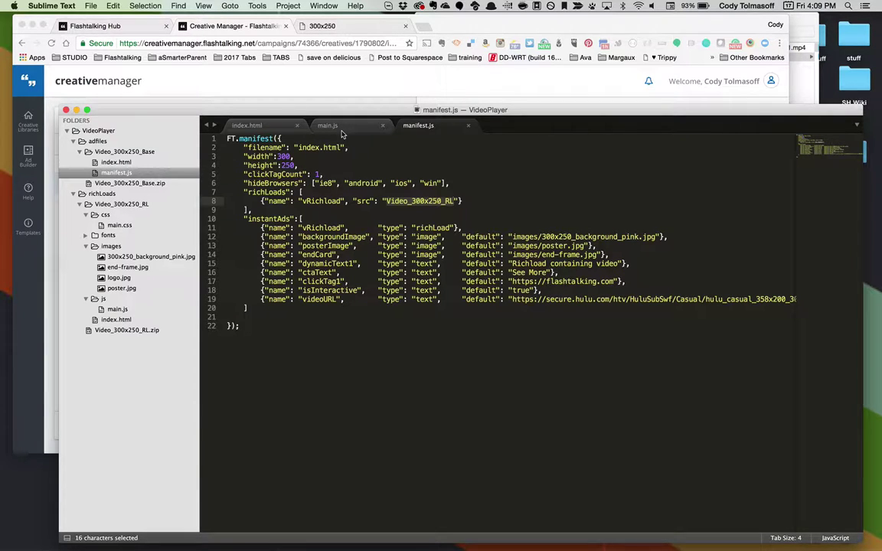
click(312, 76)
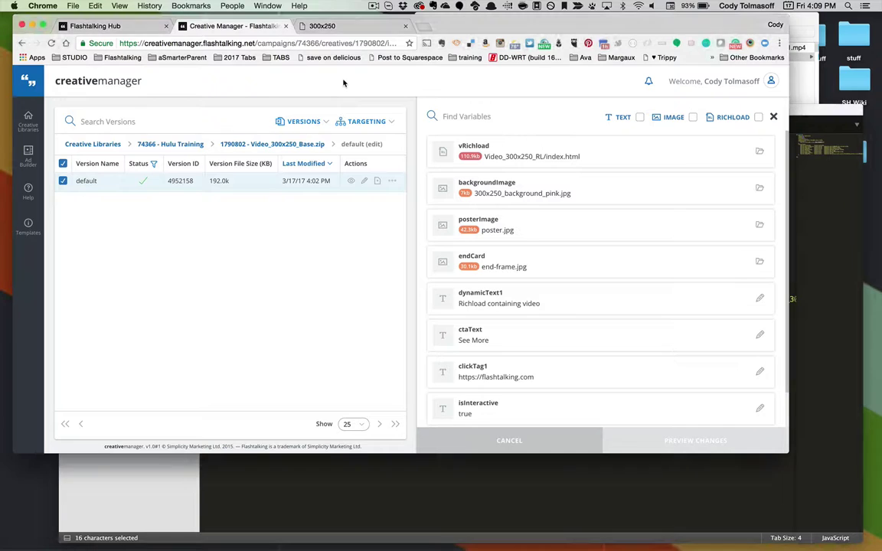
click(552, 155)
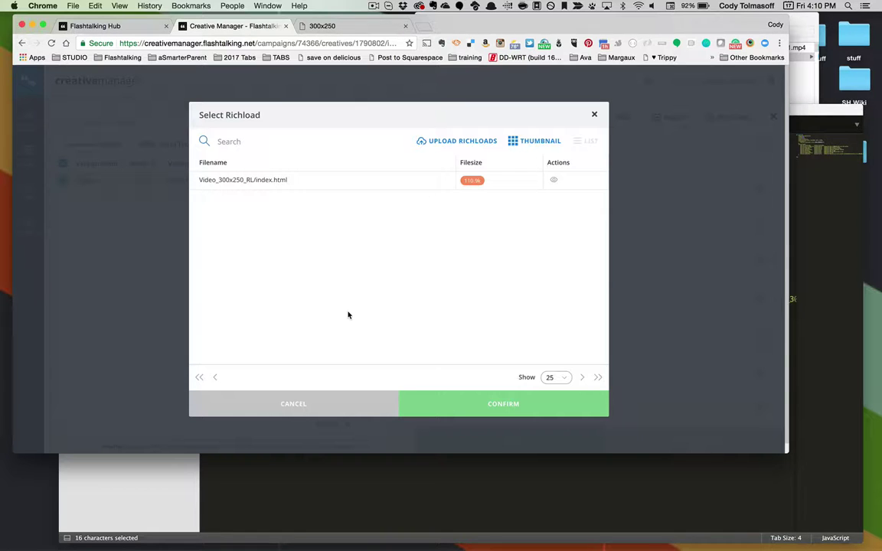
click(335, 404)
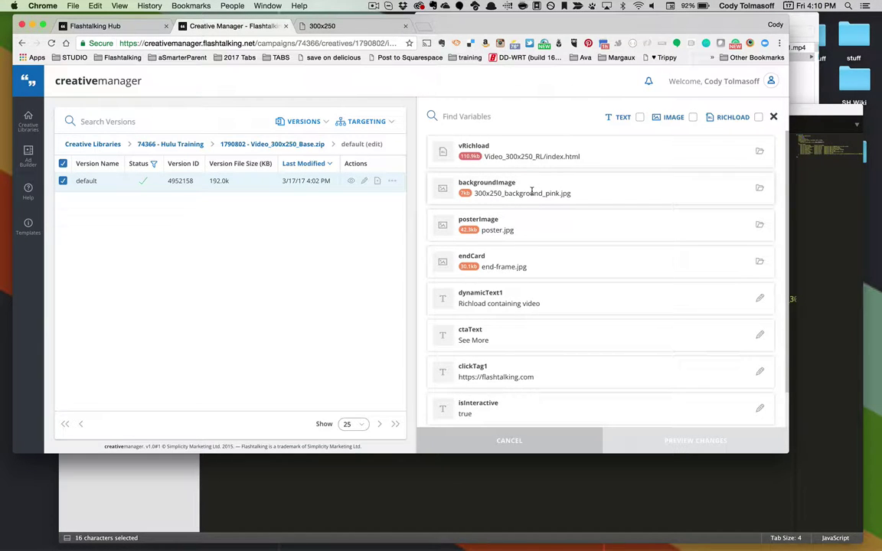
- Start an image upload for backgroundImage and browse Hulu - Convert CI to CrM to the VideoPlayer richload's images folder
click(532, 192)
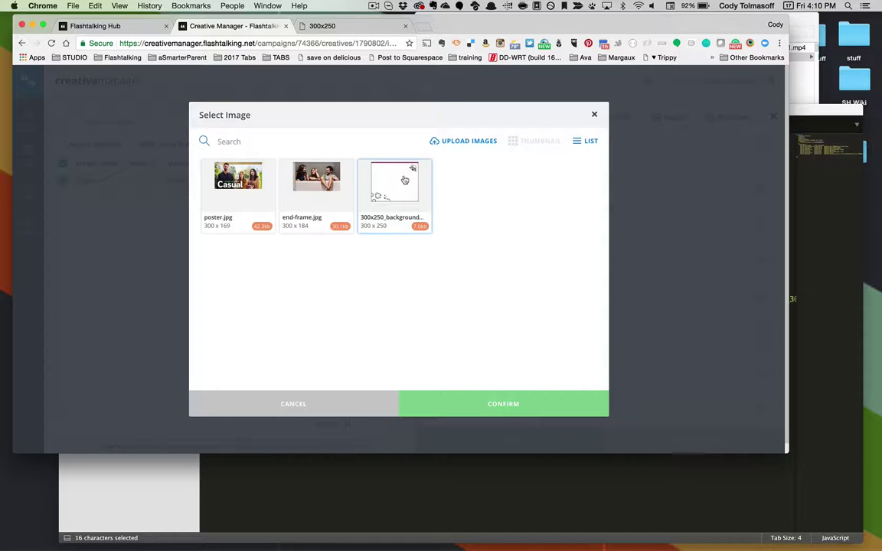
click(461, 143)
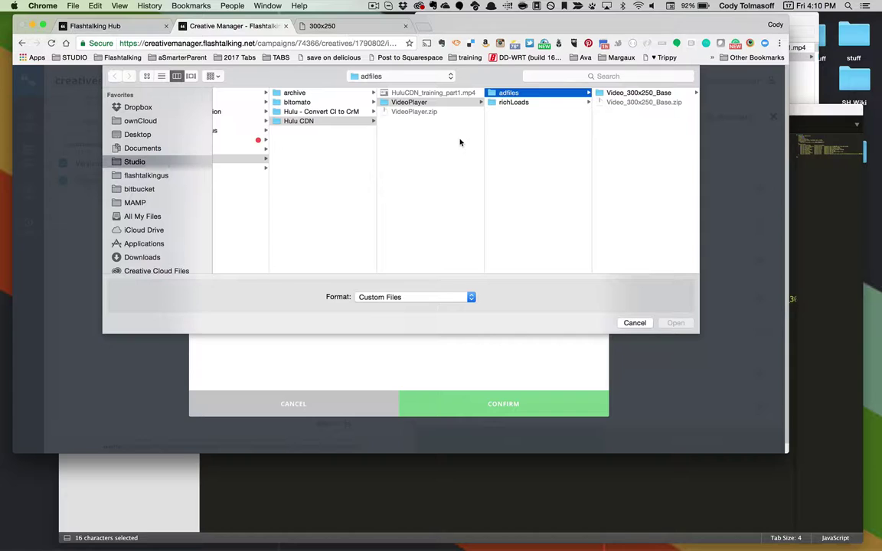
click(347, 113)
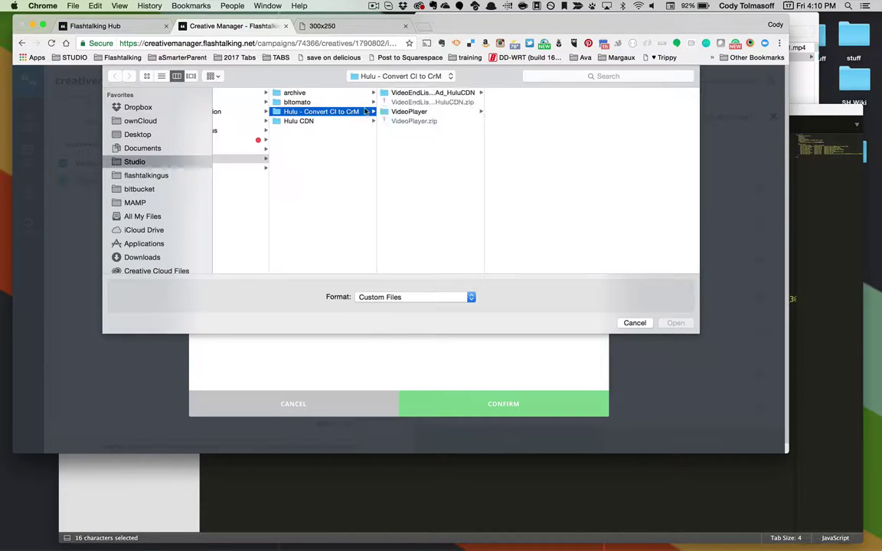
click(398, 112)
click(514, 102)
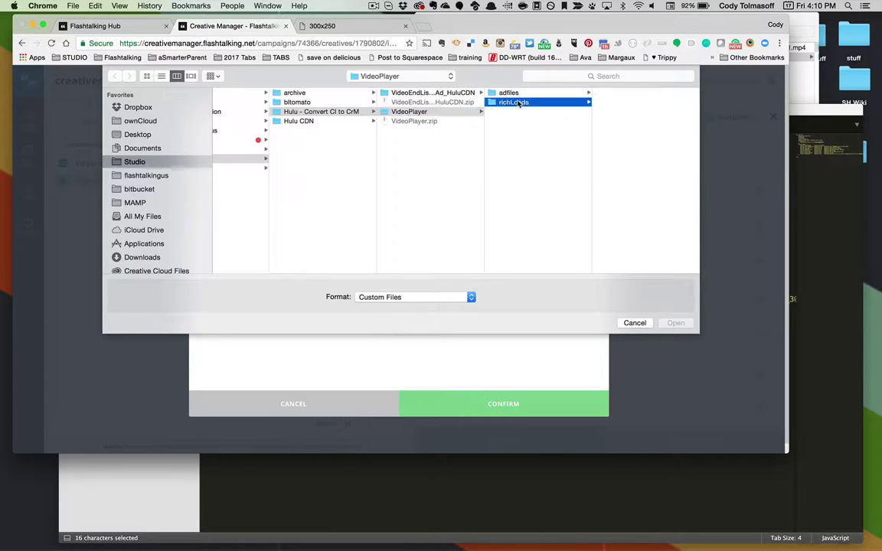
click(606, 93)
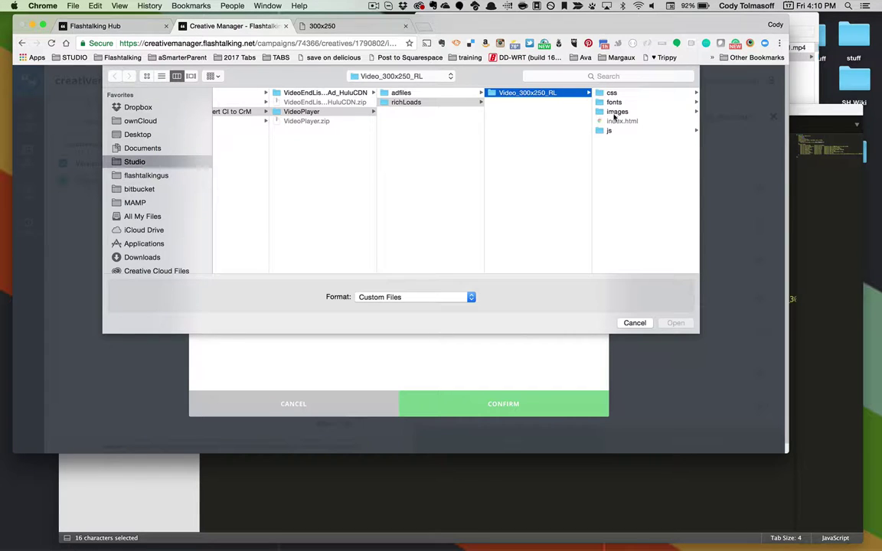
click(615, 112)
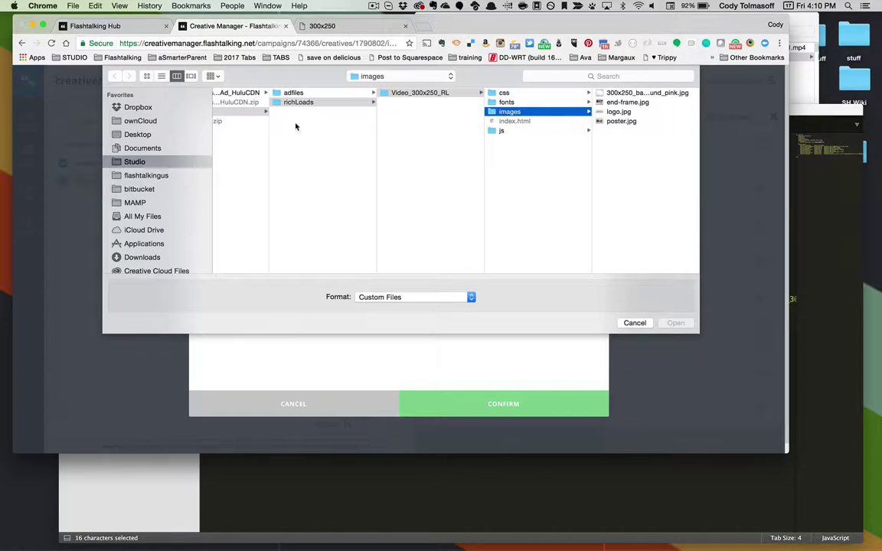
- Browse the images folder of Video_300x250_RL inside the VideoEndListener HuluCDN project for a replacement background
scroll(287, 127, left, 3)
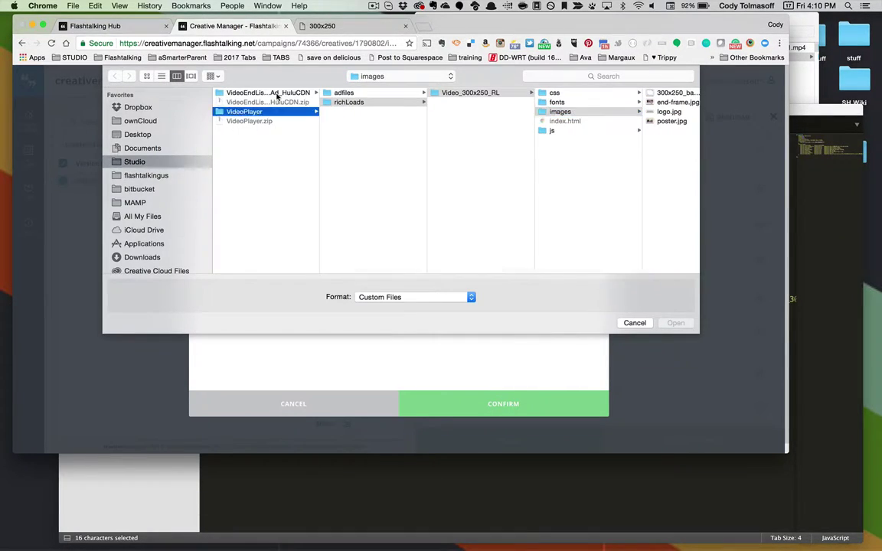
click(278, 94)
click(349, 102)
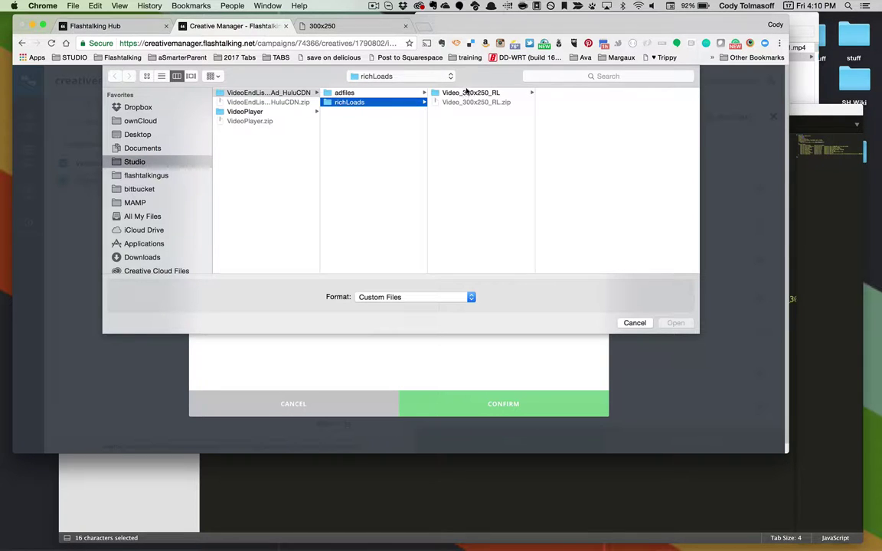
click(467, 92)
click(556, 102)
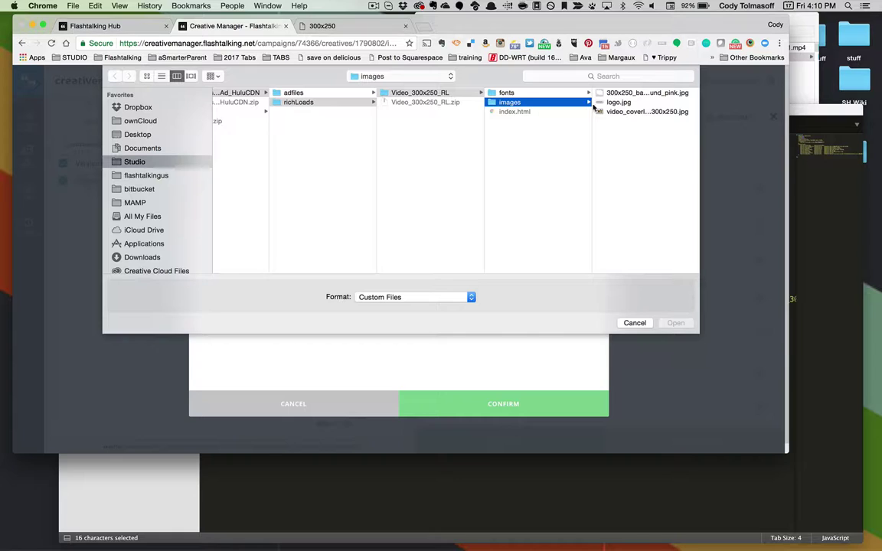
- Browse the archive's Hulu - Creative Interface project to its Video_300x250_RL images and select the pink 300x250 background
scroll(520, 133, left, 5)
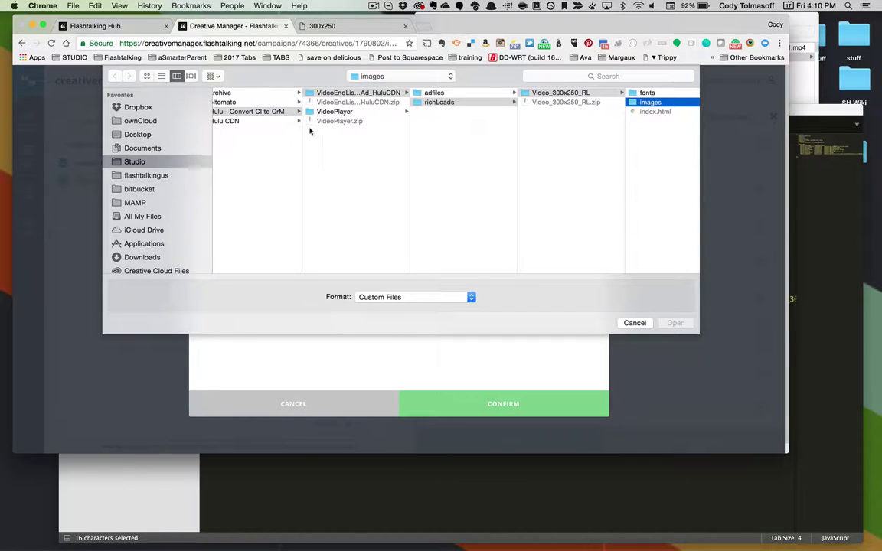
click(247, 93)
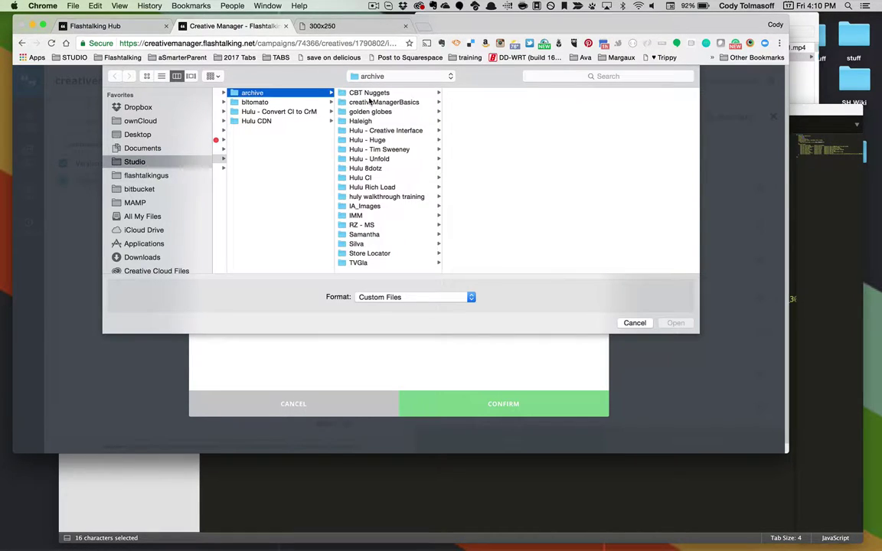
click(372, 131)
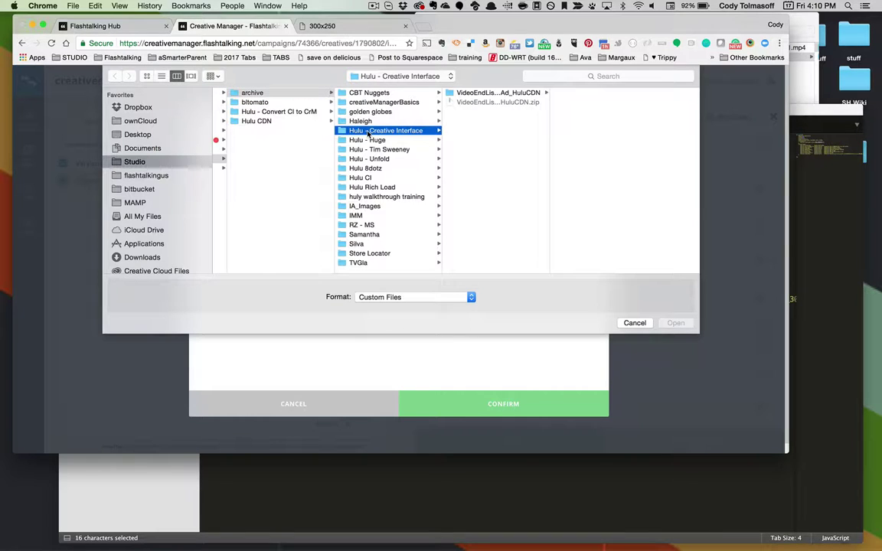
click(475, 92)
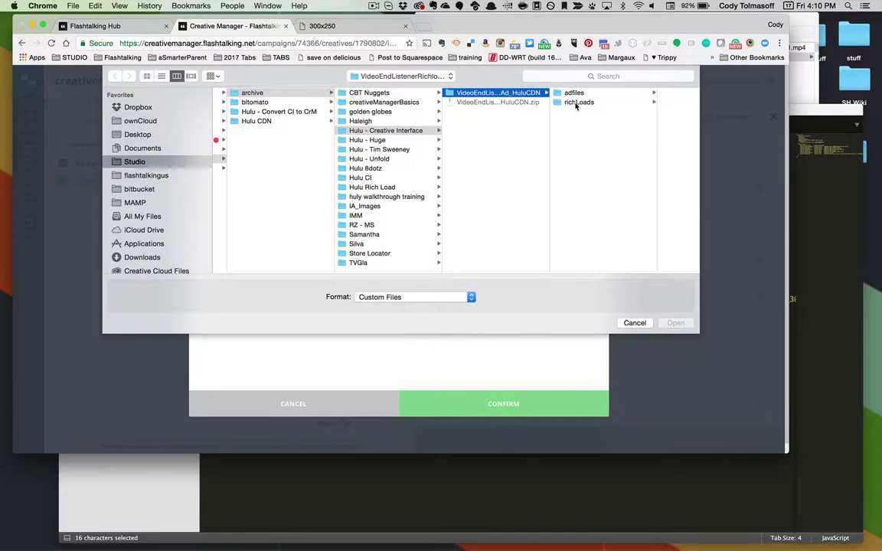
click(576, 102)
click(618, 92)
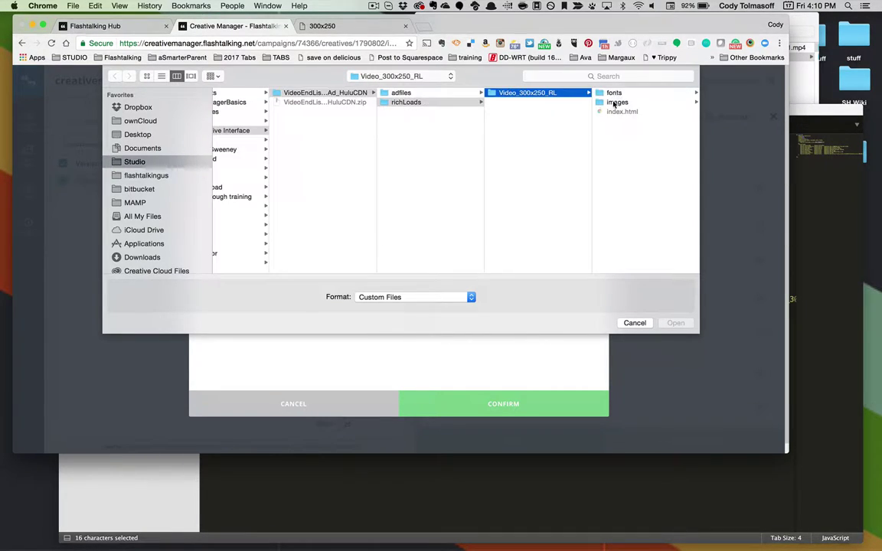
click(615, 102)
click(625, 93)
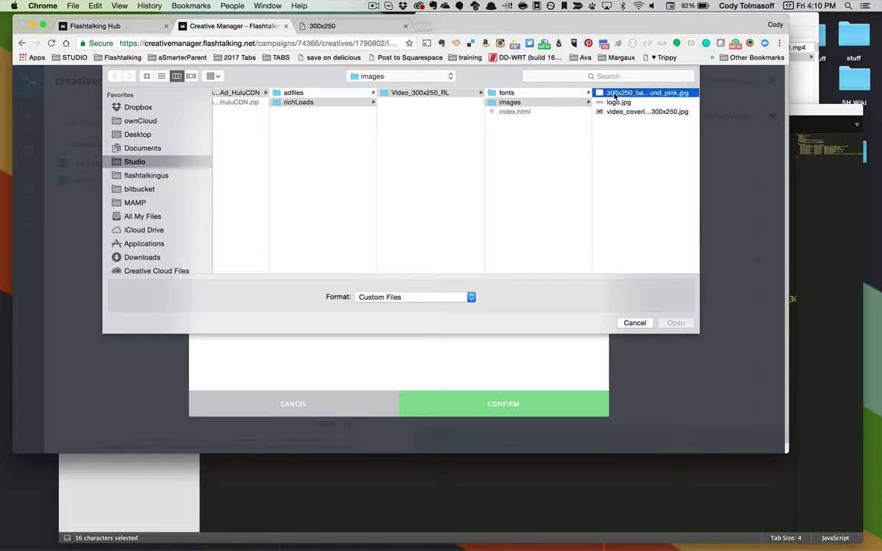
- Check the Video_300x250_RL images folder of the archived Hulu - Unfold project for another background
scroll(354, 192, left, 10)
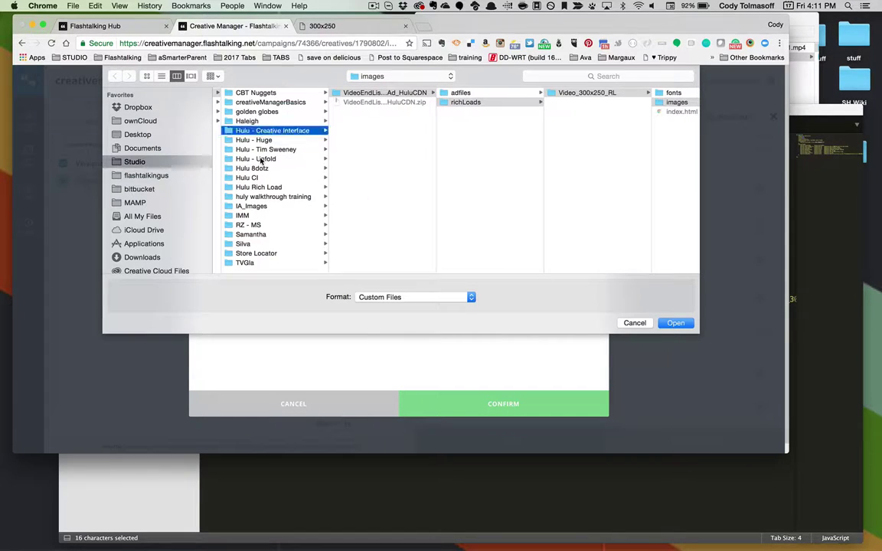
click(257, 158)
click(370, 92)
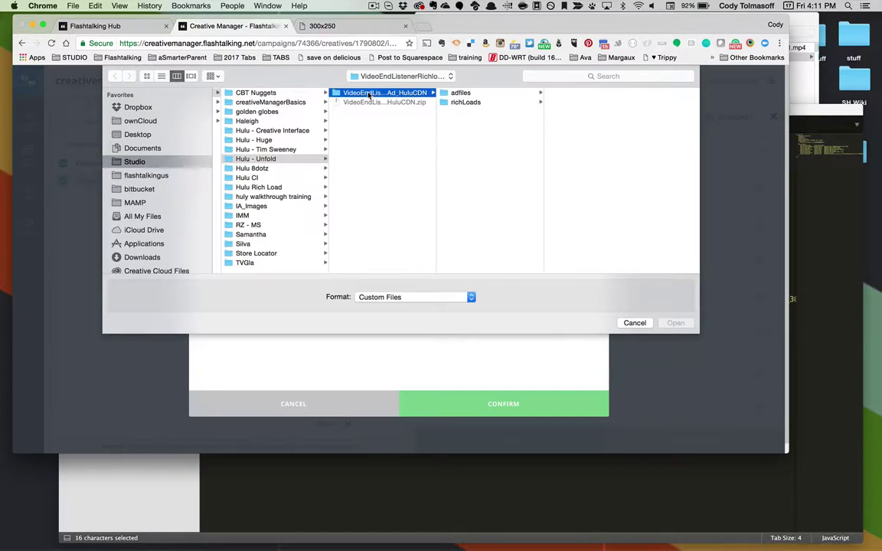
click(494, 101)
click(576, 95)
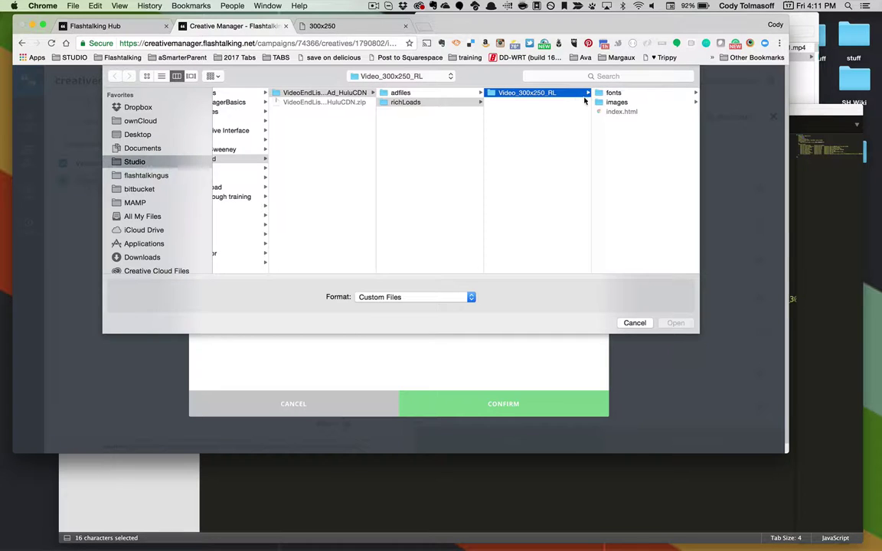
click(615, 101)
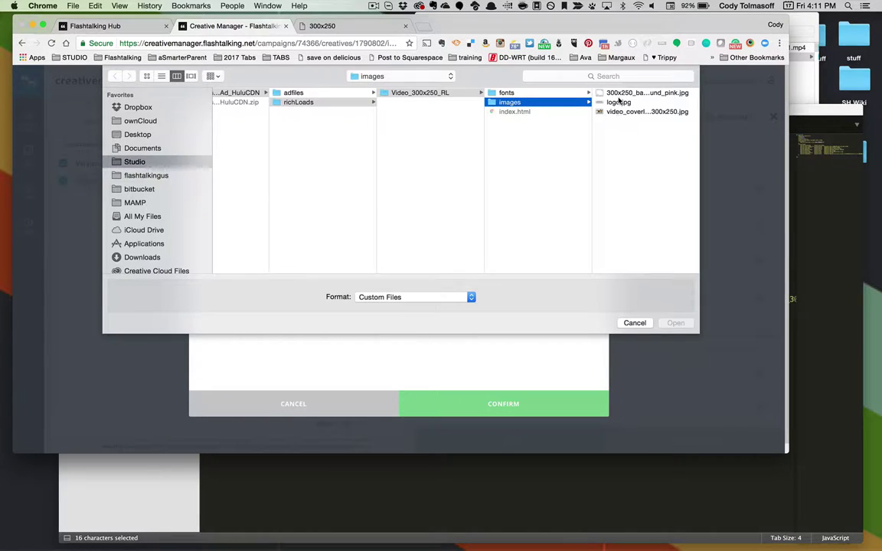
- Look through the archived Hulu - Creative Interface project's Video_300x250_RL images folder again
scroll(457, 160, left, 10)
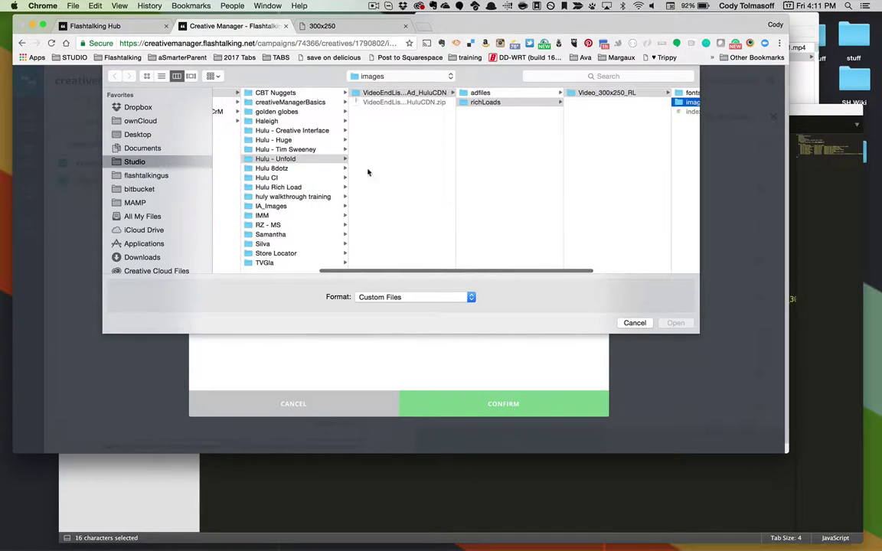
click(285, 130)
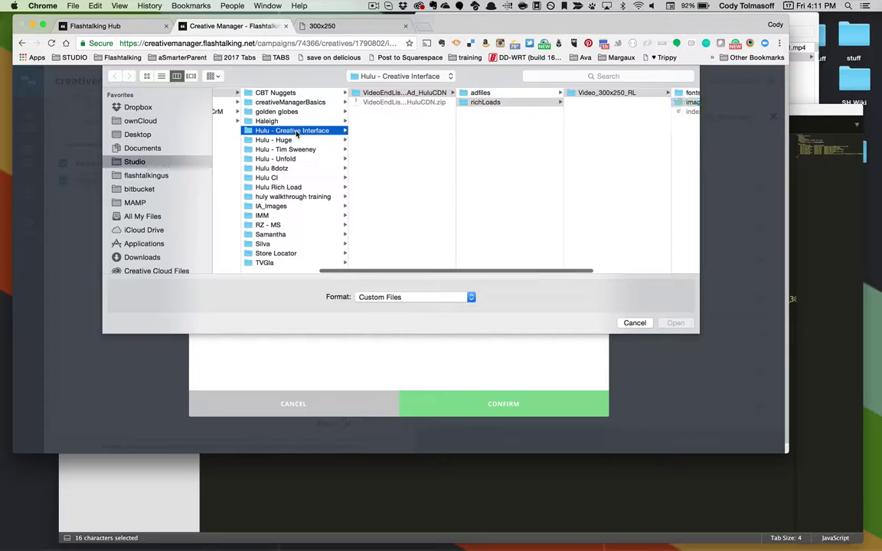
click(389, 93)
click(498, 103)
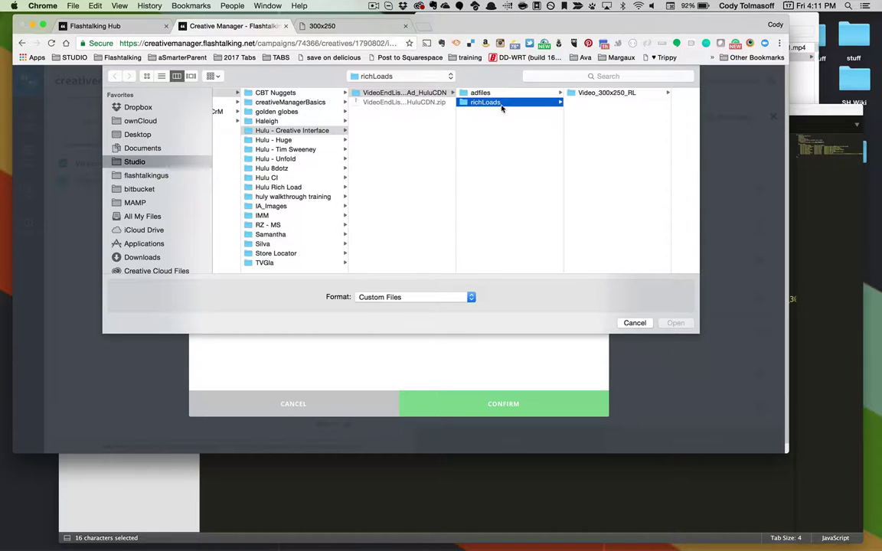
click(576, 93)
click(616, 101)
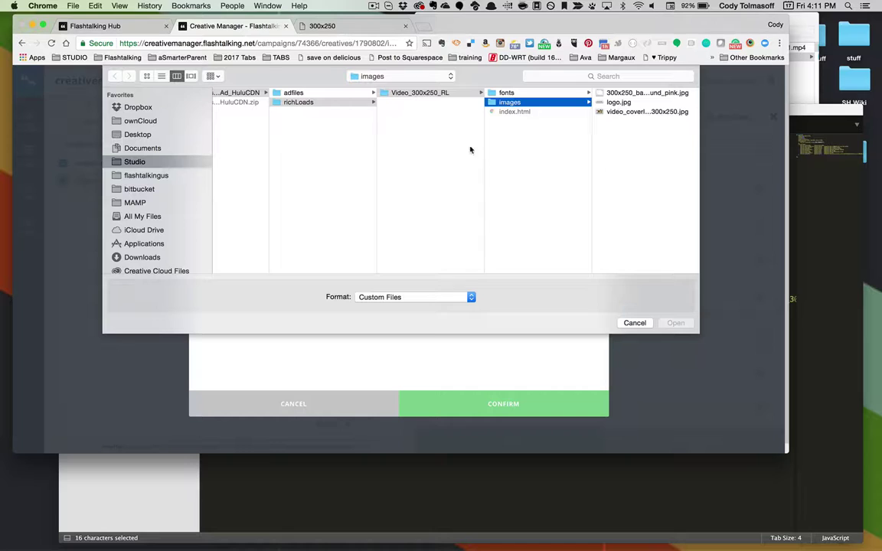
- Look inside the template_original and template folders of the archived Store Locator project for images
scroll(349, 193, left, 5)
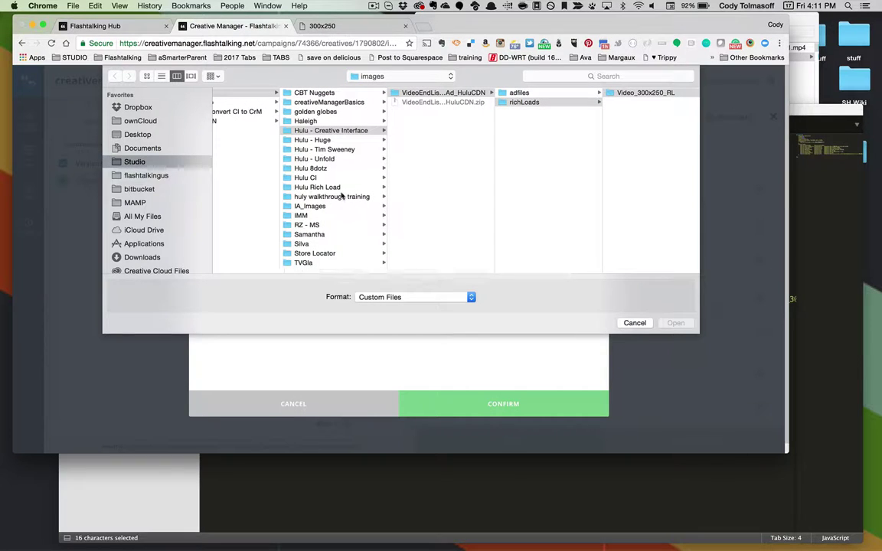
click(312, 253)
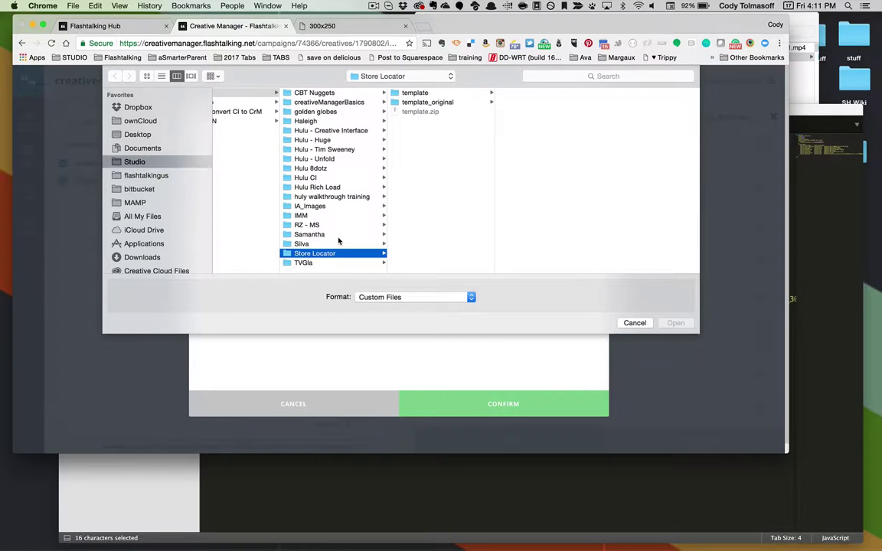
click(430, 102)
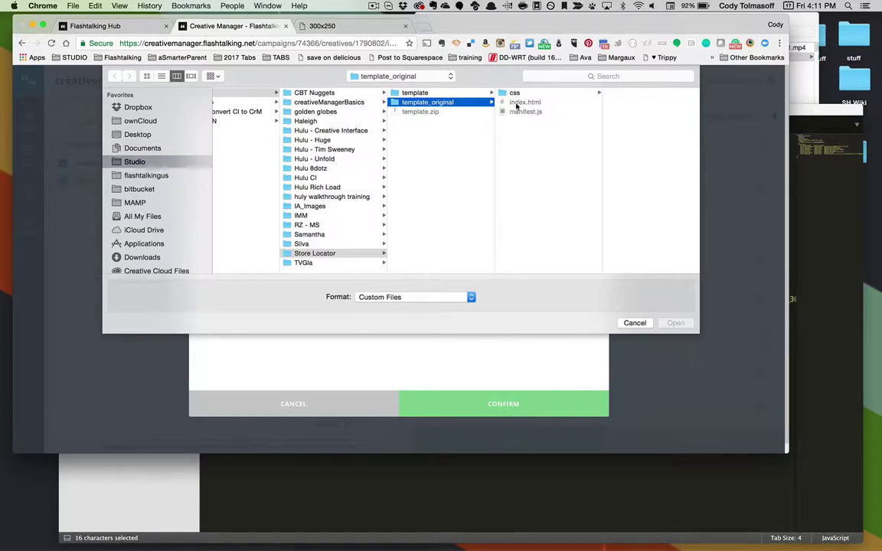
click(430, 93)
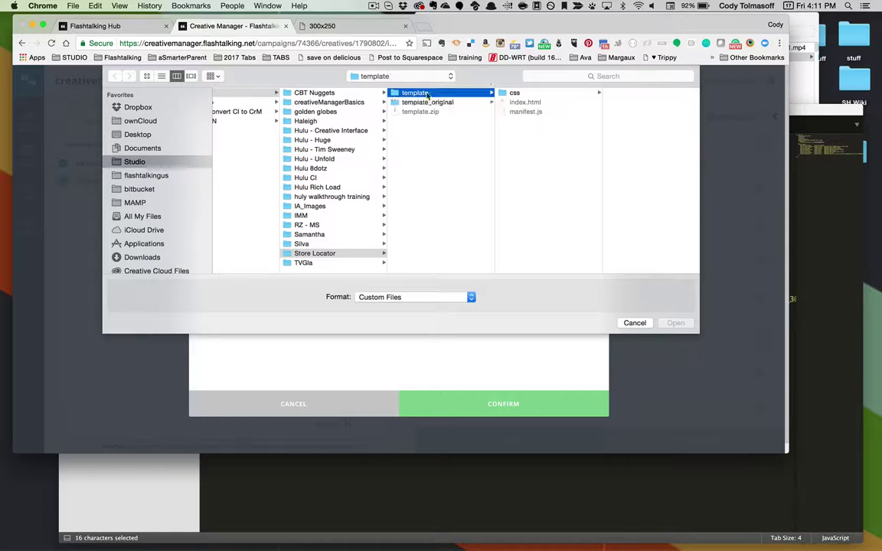
- Upload 300x600_background_green.jpg from the archived Silva project's 300x600_RL images folder and assign it as the version's backgroundImage
click(313, 243)
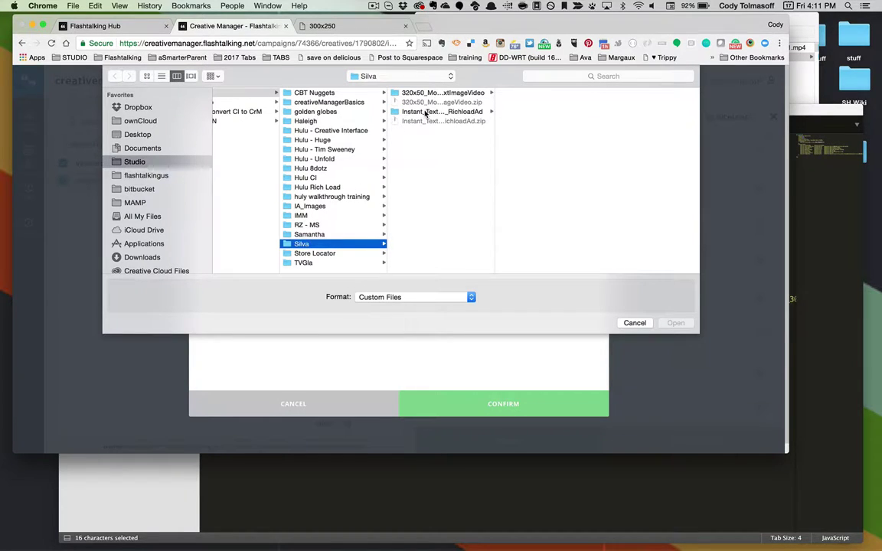
click(429, 111)
click(528, 92)
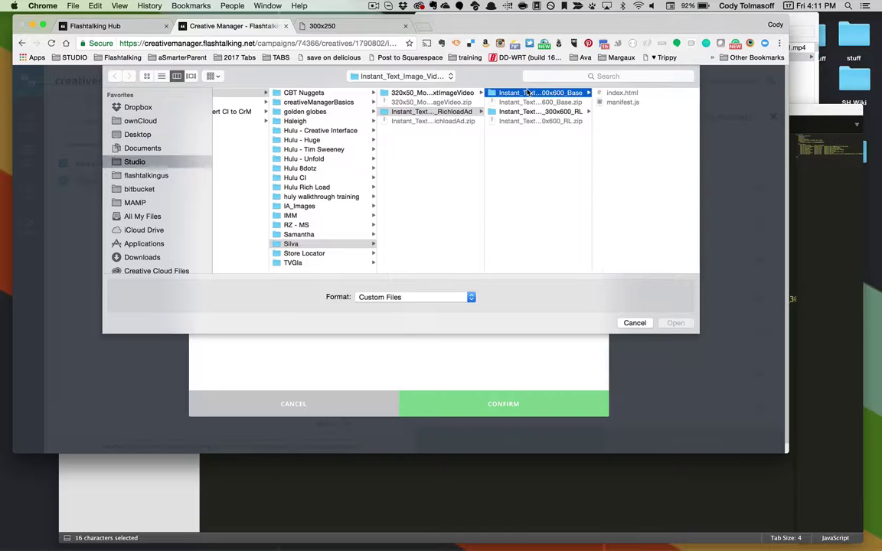
click(524, 112)
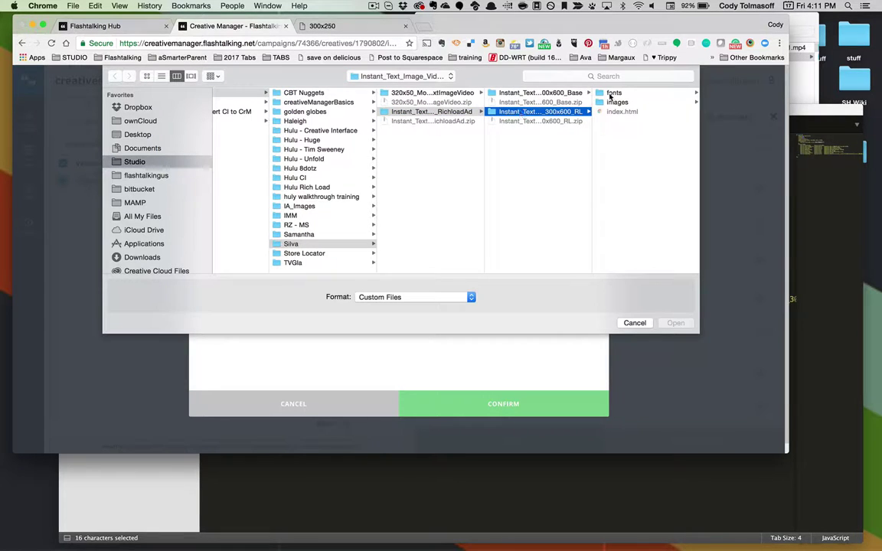
click(613, 102)
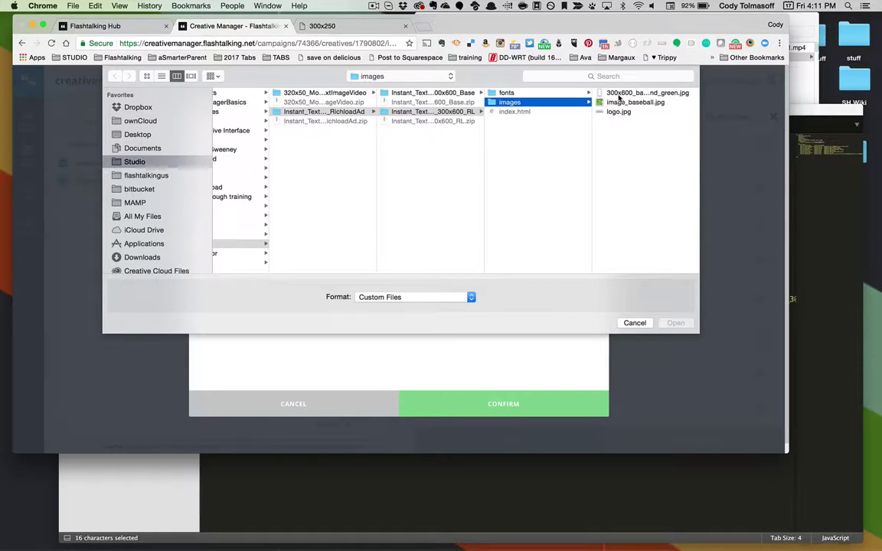
click(617, 94)
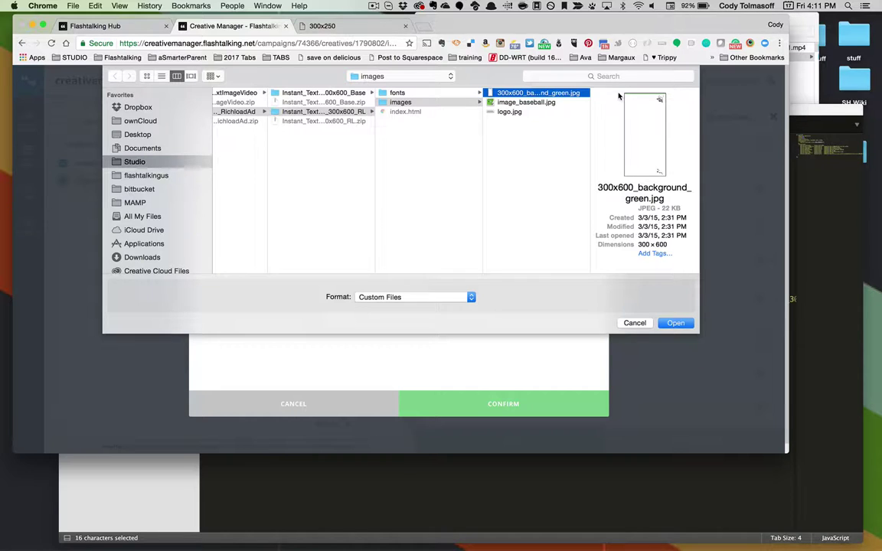
click(675, 324)
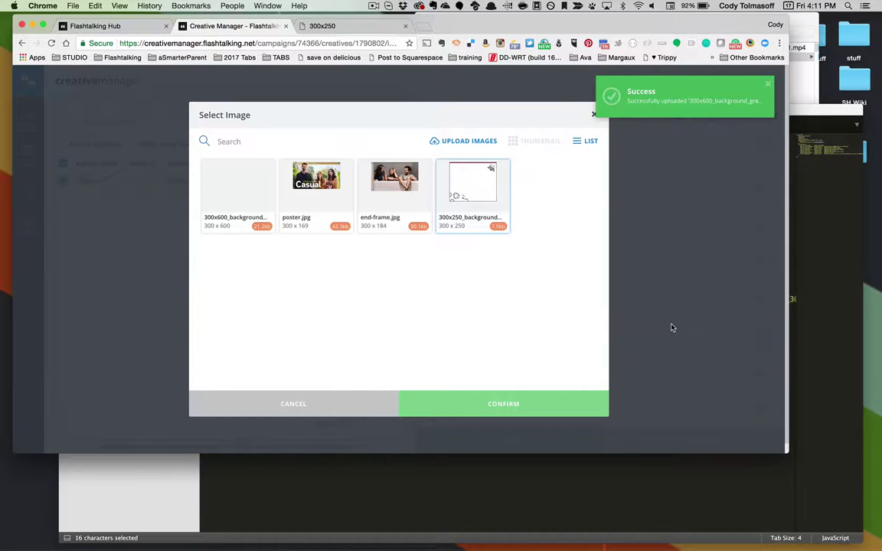
click(240, 192)
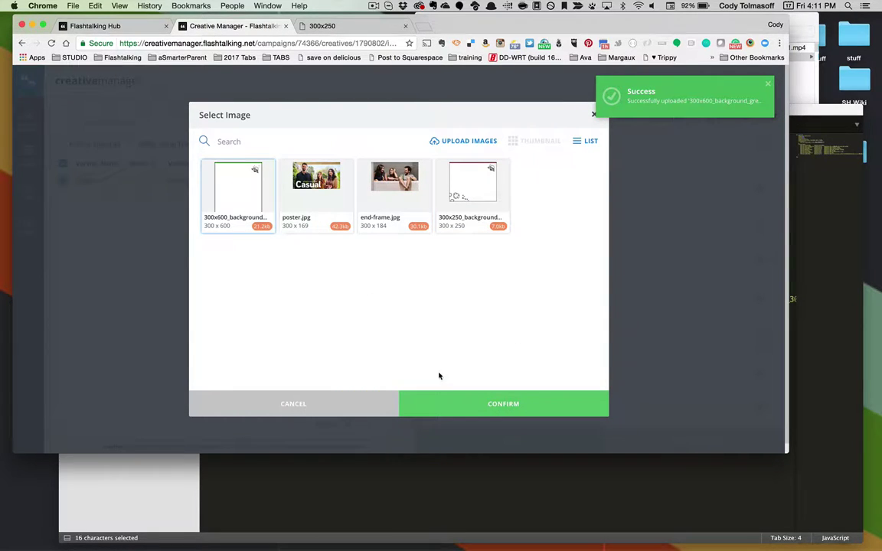
click(456, 395)
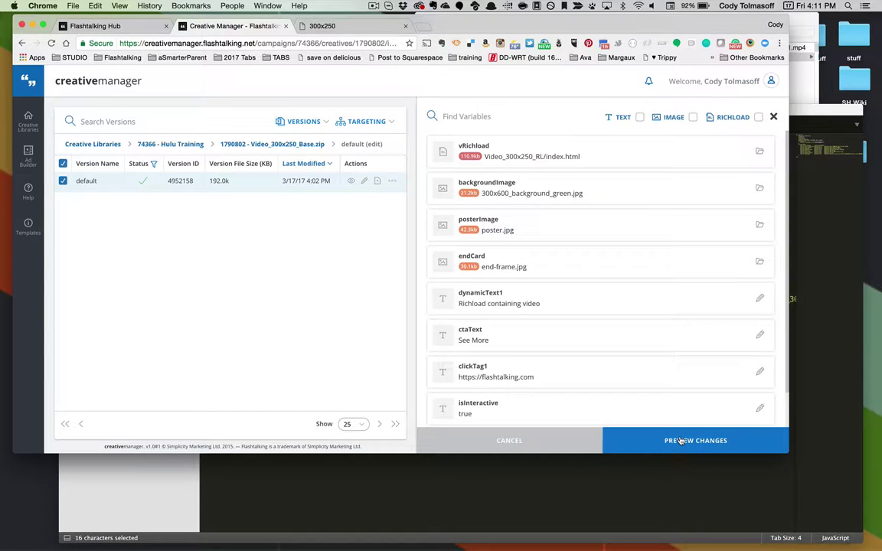
- Set dynamicText1 to "Richload updated containing video" and ctaText to "Click now"
click(506, 304)
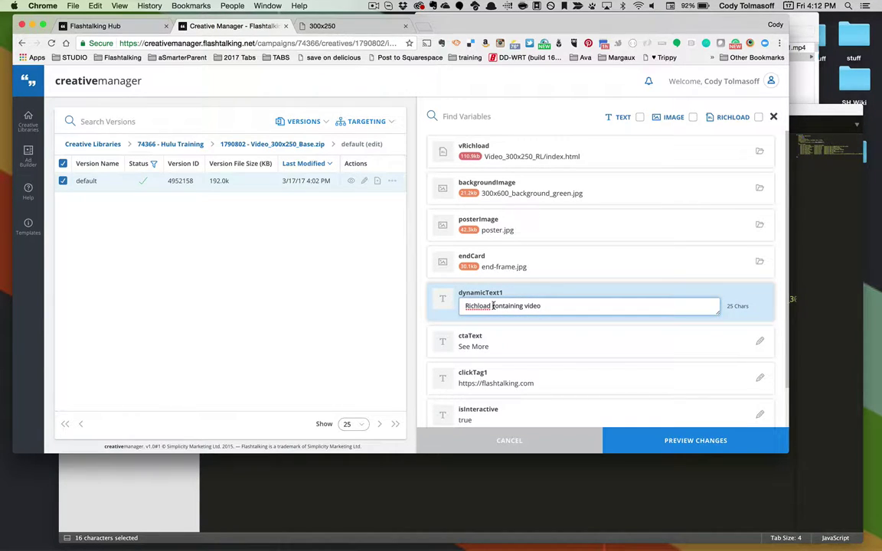
text(updated)
double_click(484, 347)
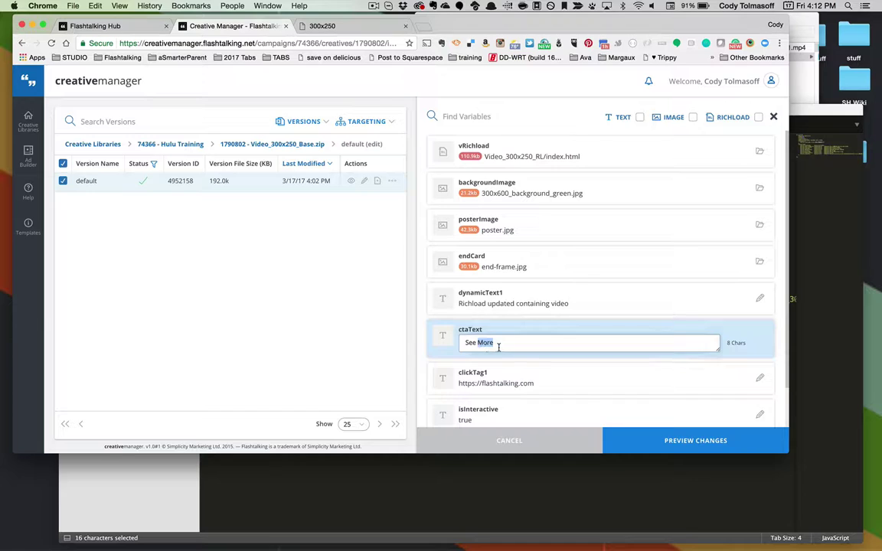
click(498, 344)
key(BackSpace)
key(BackSpace)
key(BackSpace)
key(BackSpace)
text(C)
- Preview the version's changes, continuing past the file size warning
scroll(490, 406, down, 3)
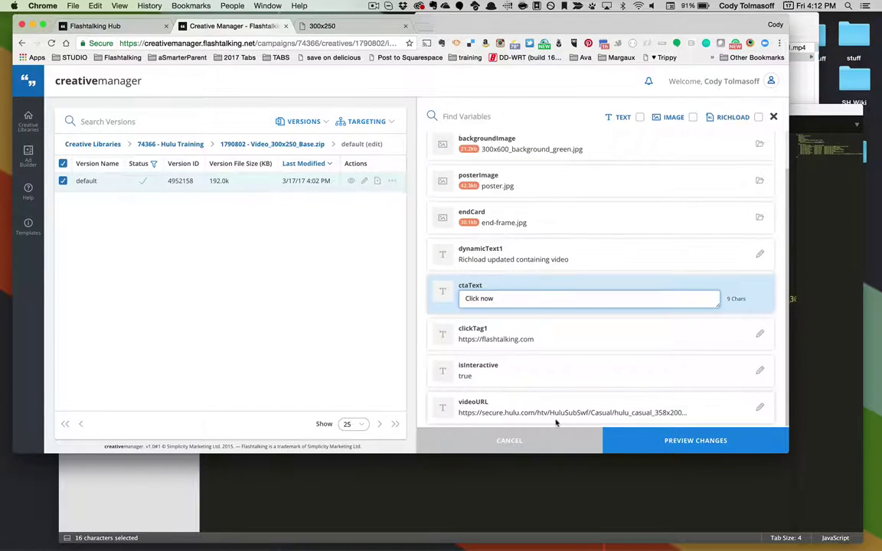
click(632, 448)
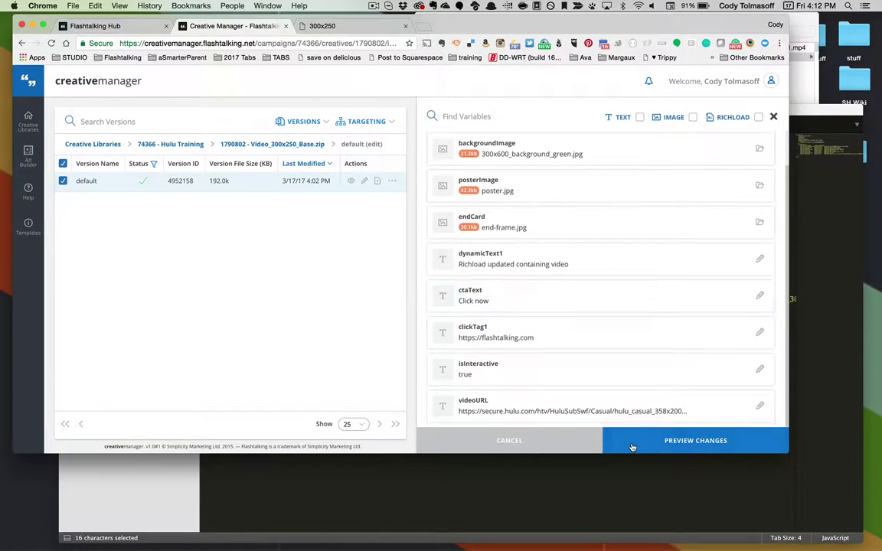
click(632, 447)
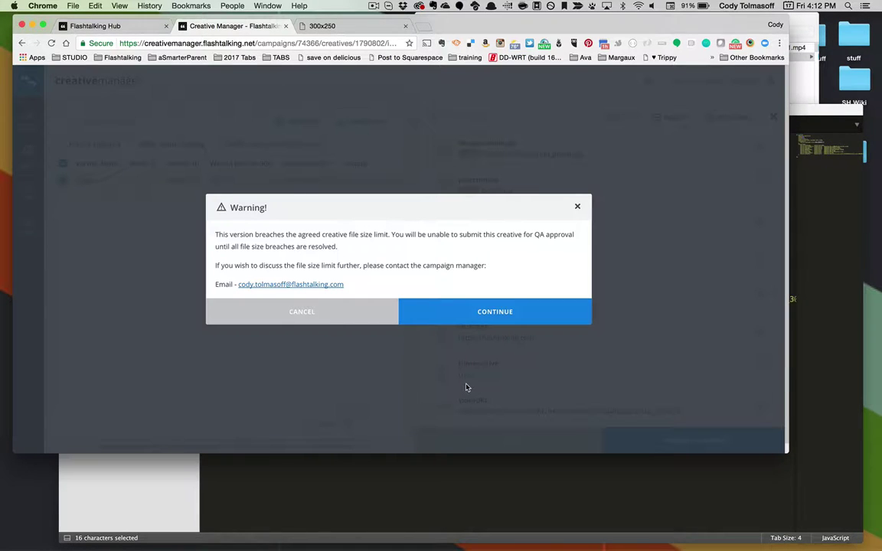
click(502, 314)
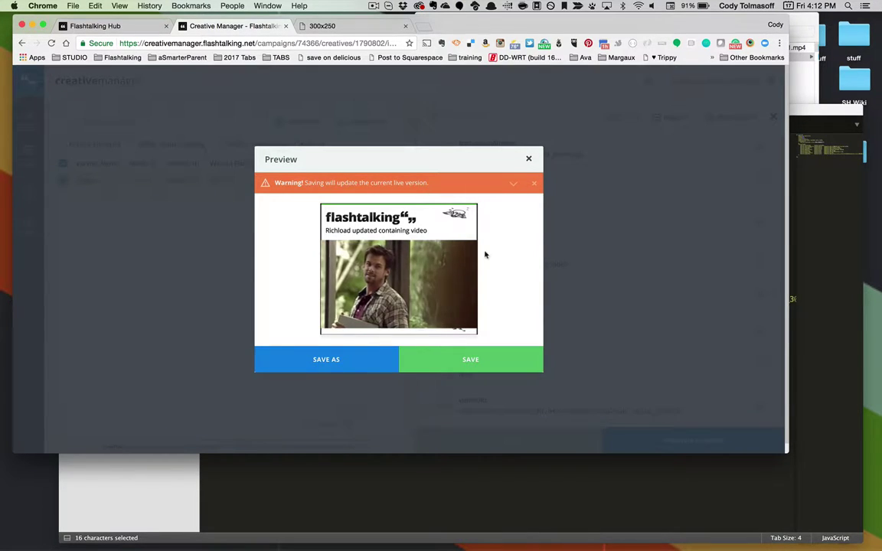
- Save the edited ad as a new version named version2 without publishing it
click(327, 363)
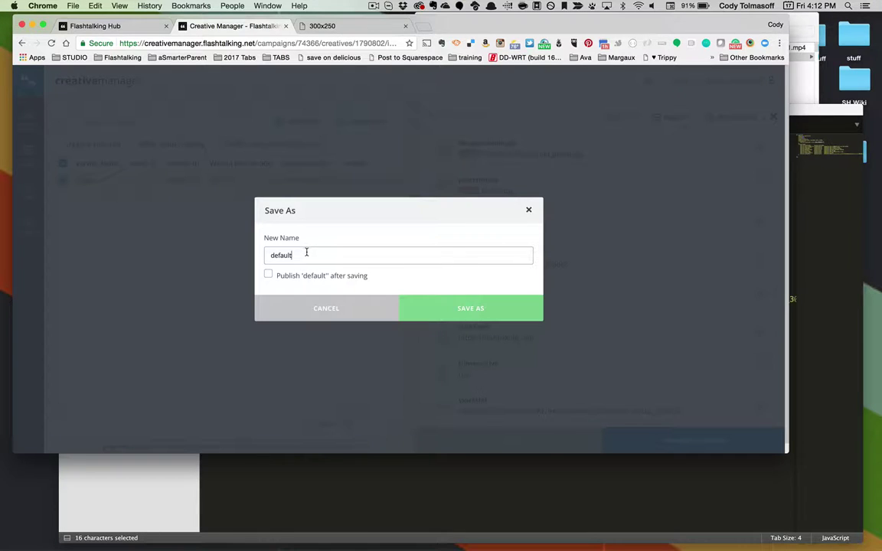
text(version2)
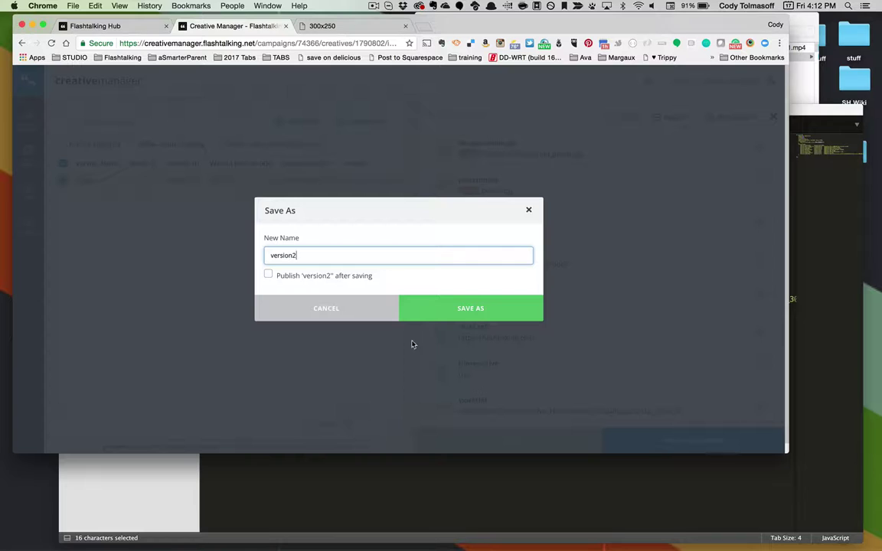
click(463, 314)
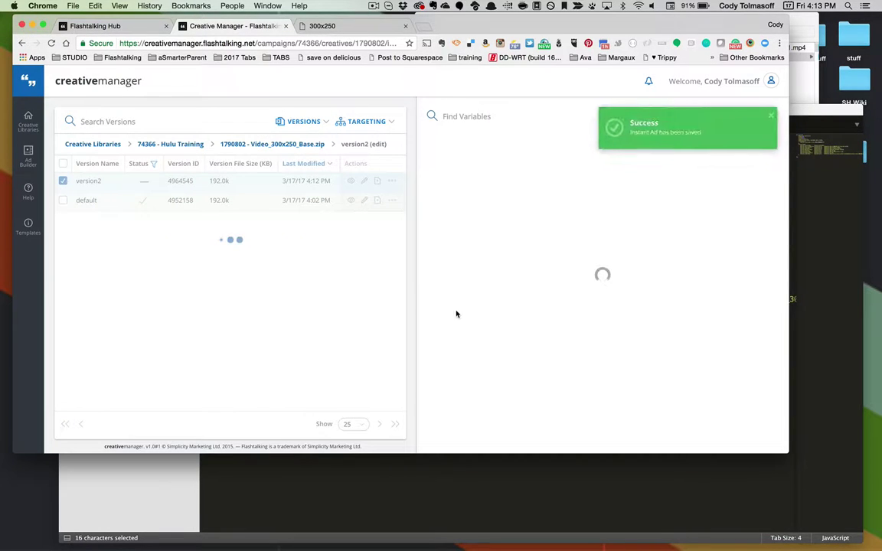
- Test the default version in the ad server, compare it with version2, and close the preview
right_click(111, 202)
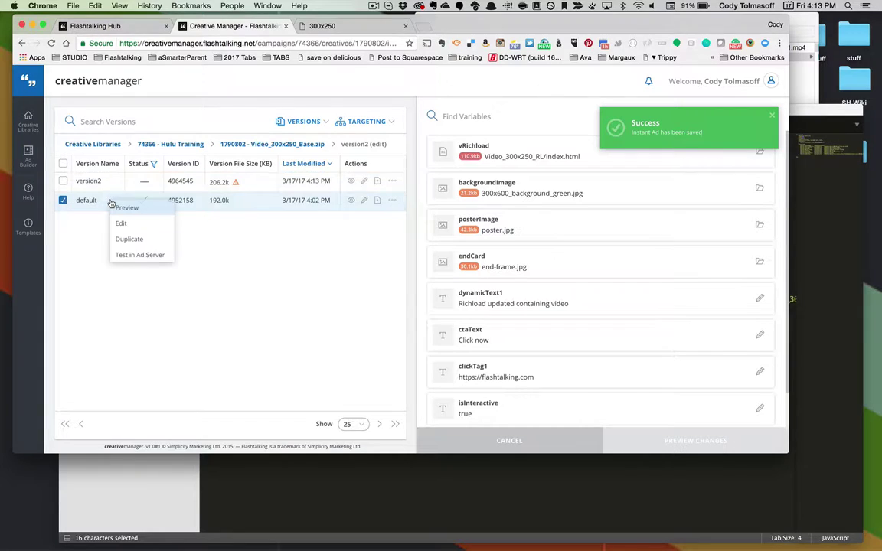
click(130, 258)
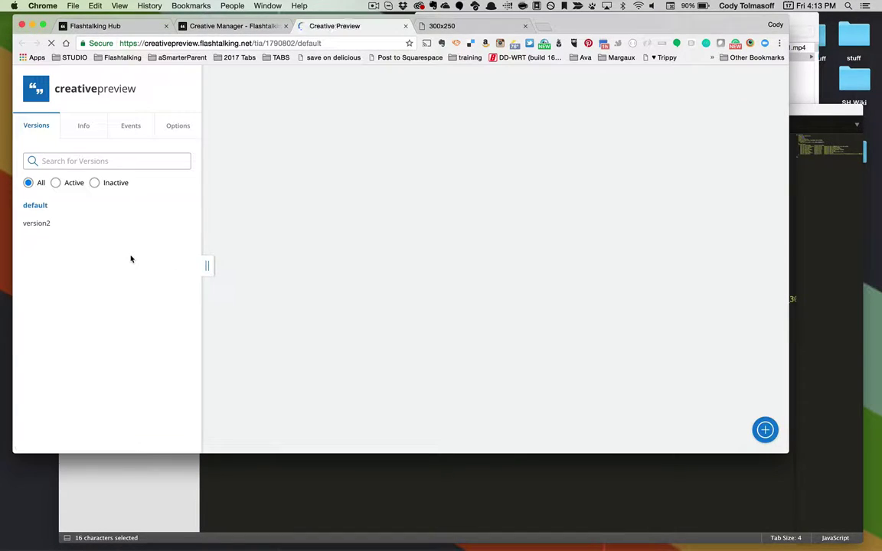
click(47, 208)
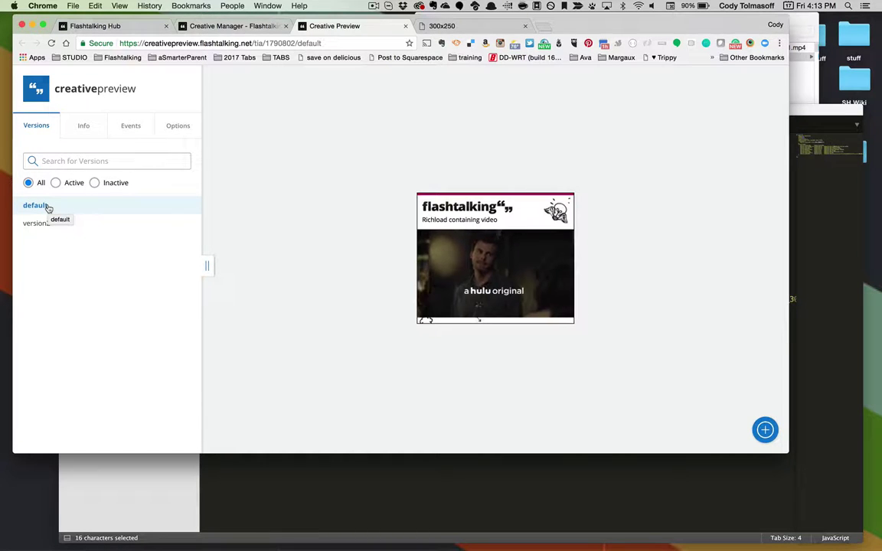
click(38, 223)
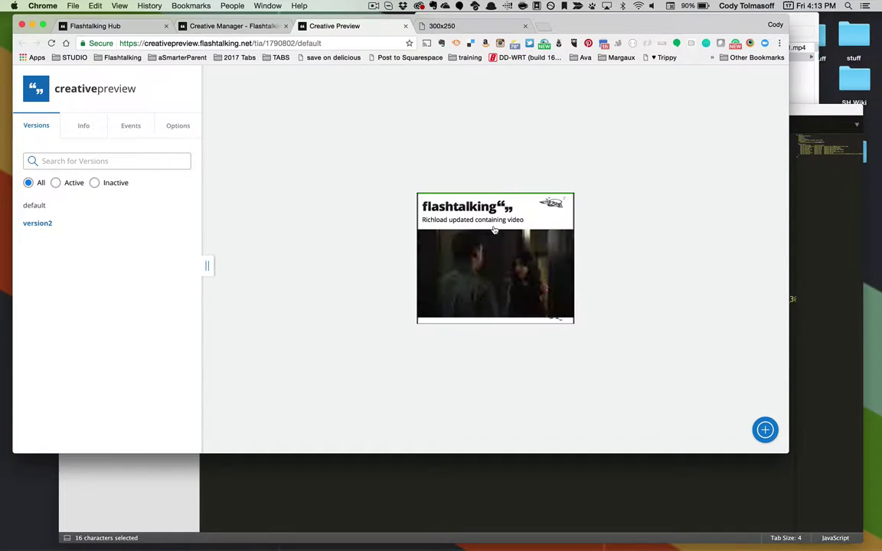
mouse_move(495, 249)
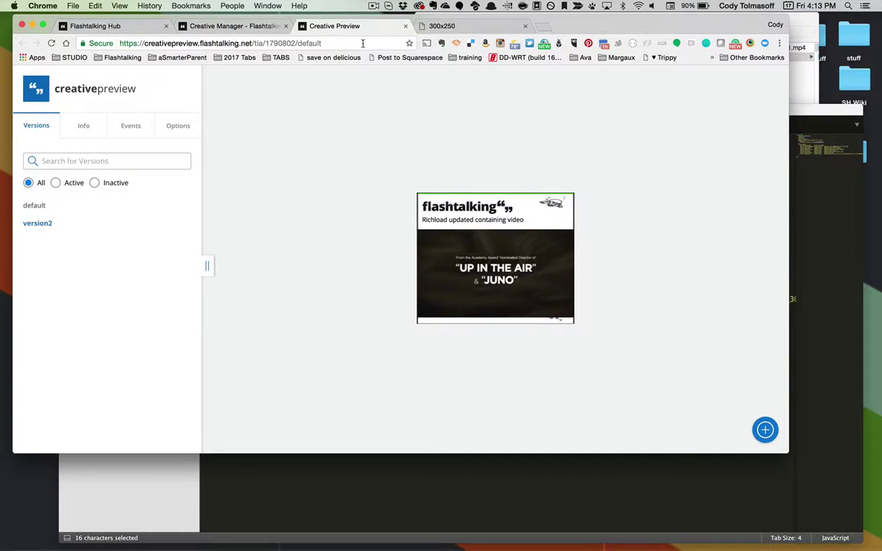
click(406, 26)
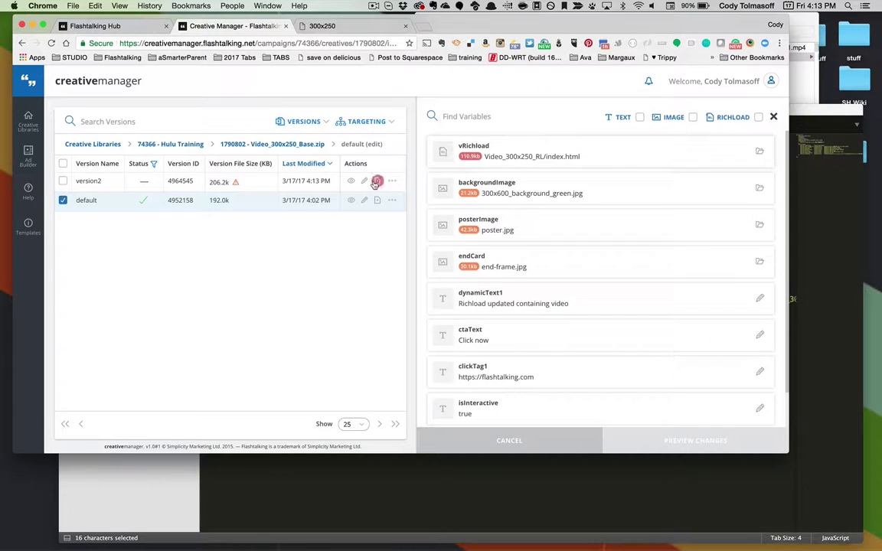
- Export the versions of Video_300x250_Base.zip and download the resulting spreadsheet from the notifications
click(299, 123)
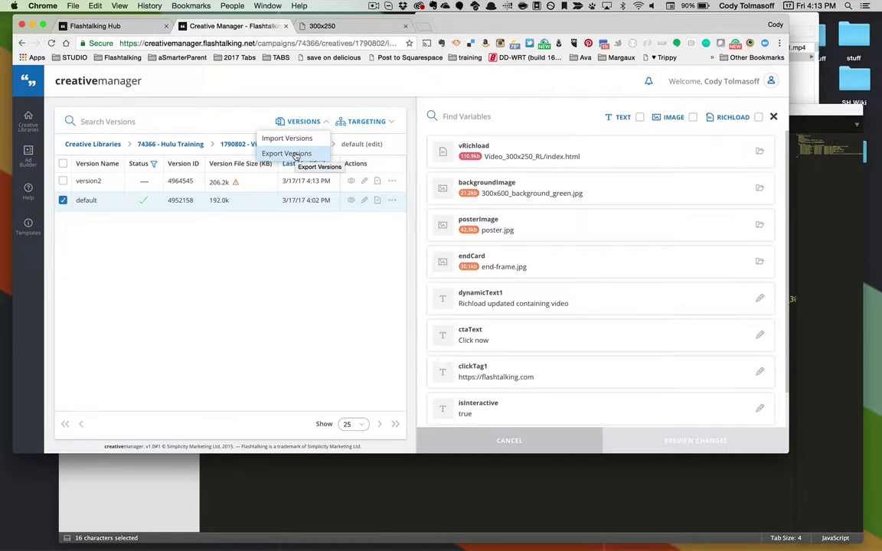
click(295, 154)
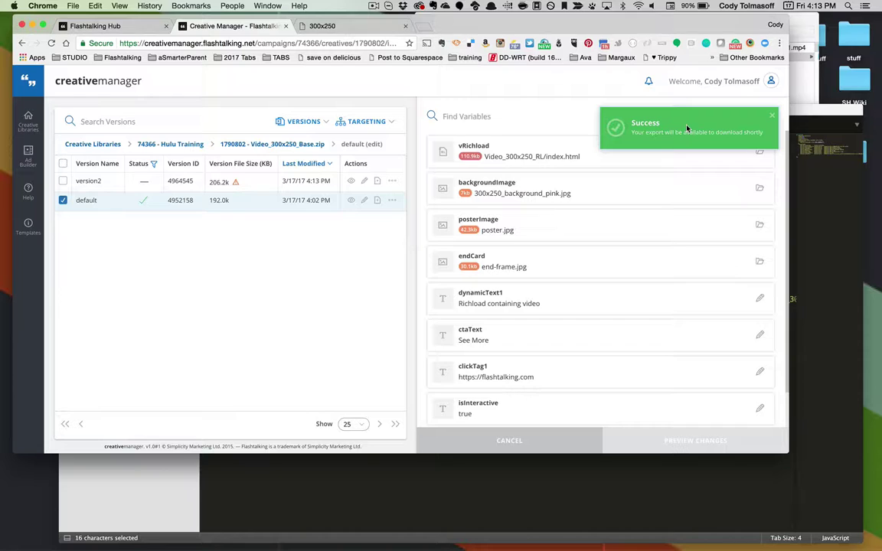
click(772, 117)
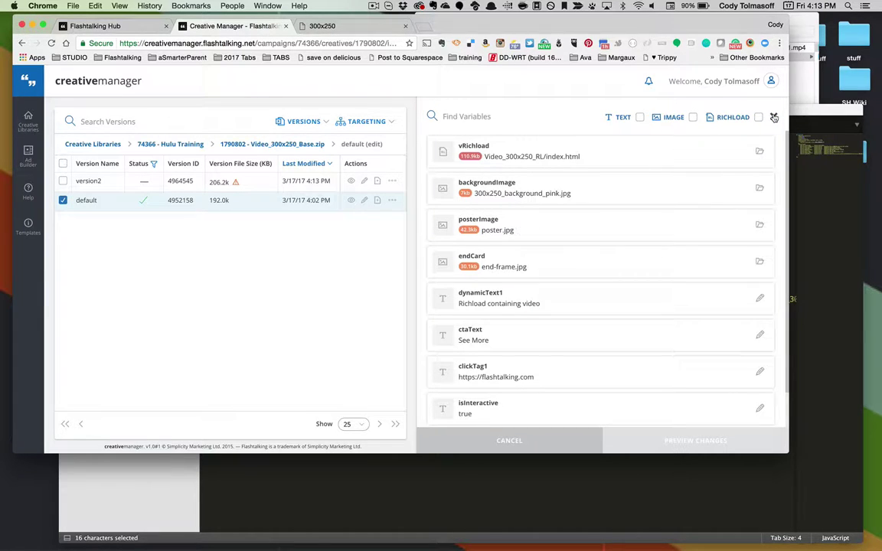
click(774, 117)
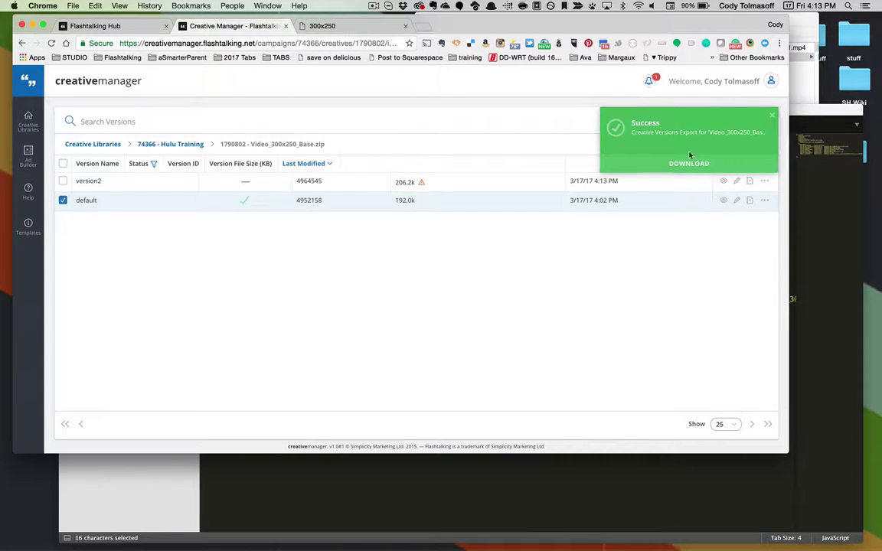
click(647, 82)
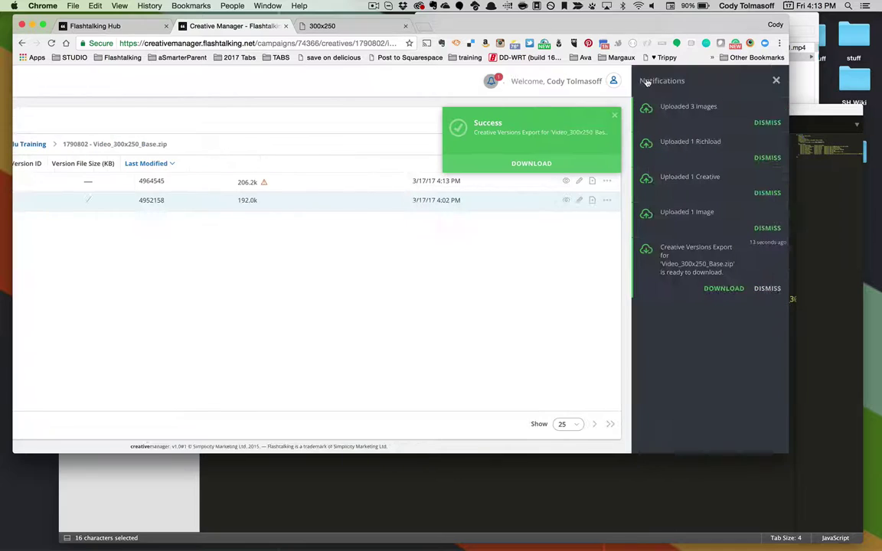
click(727, 289)
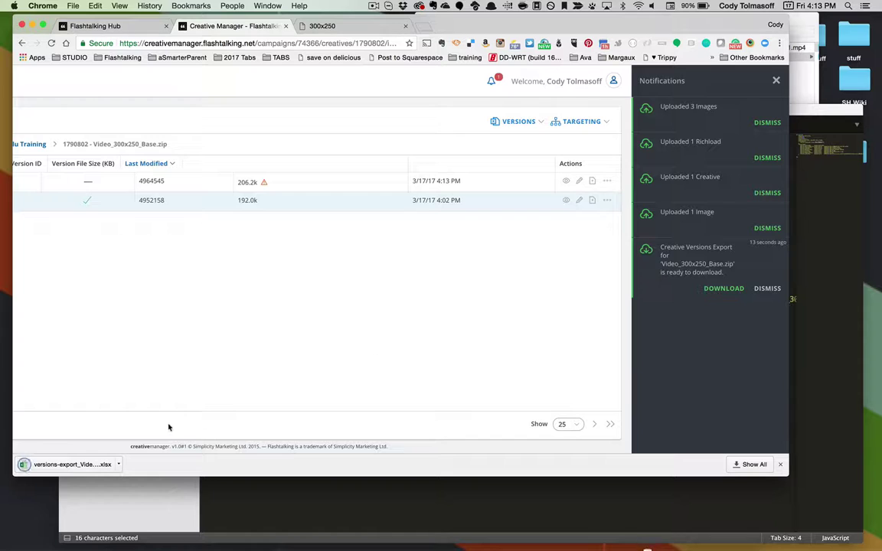
- Reveal the downloaded versions-export spreadsheet in Finder and bring its Downloads window over to Desktop 2
click(119, 465)
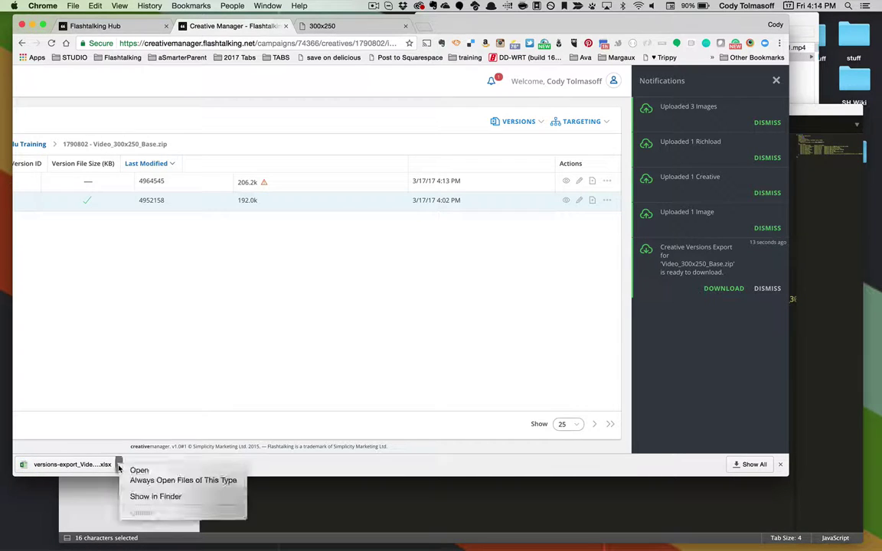
click(140, 496)
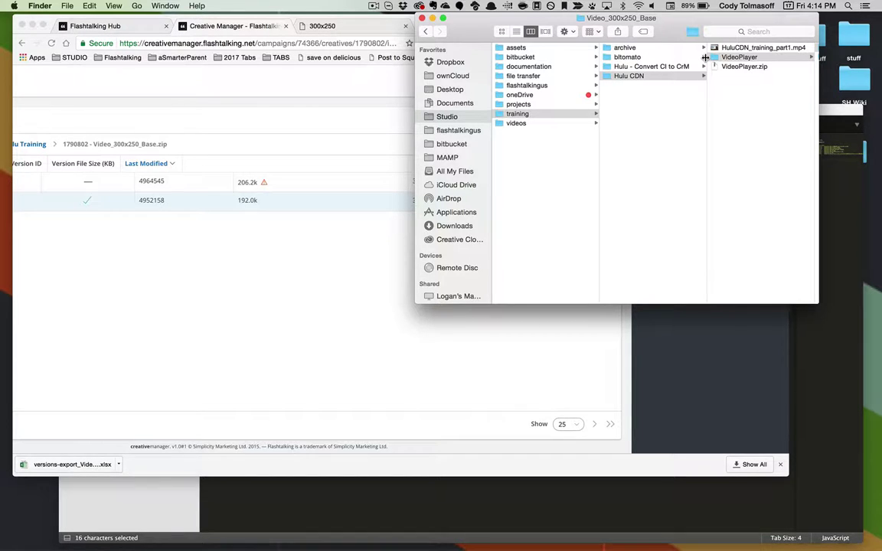
click(118, 467)
click(141, 497)
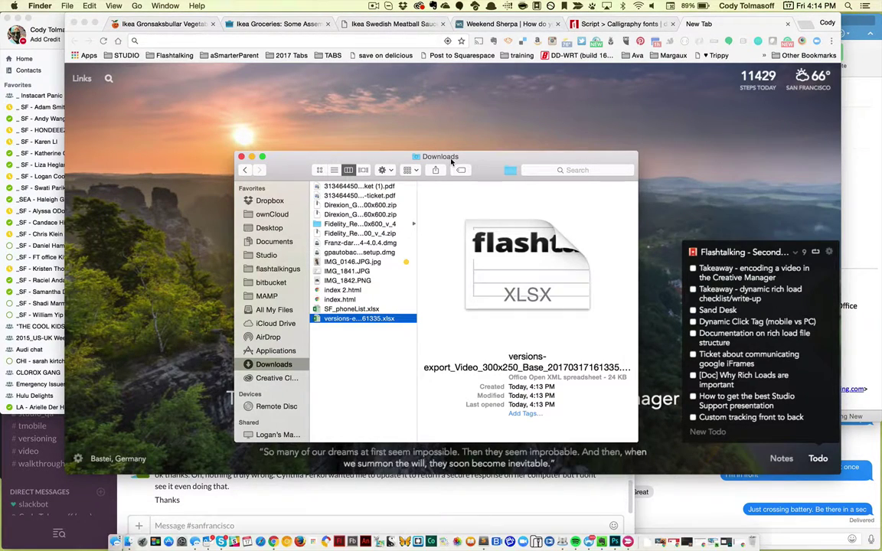
key(ctrl+Up)
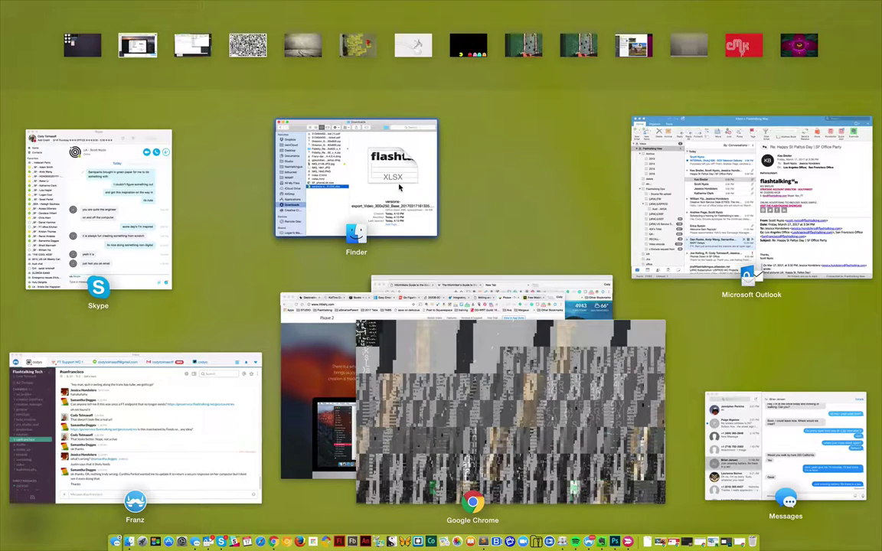
drag(399, 187, 370, 165)
drag(215, 57, 176, 42)
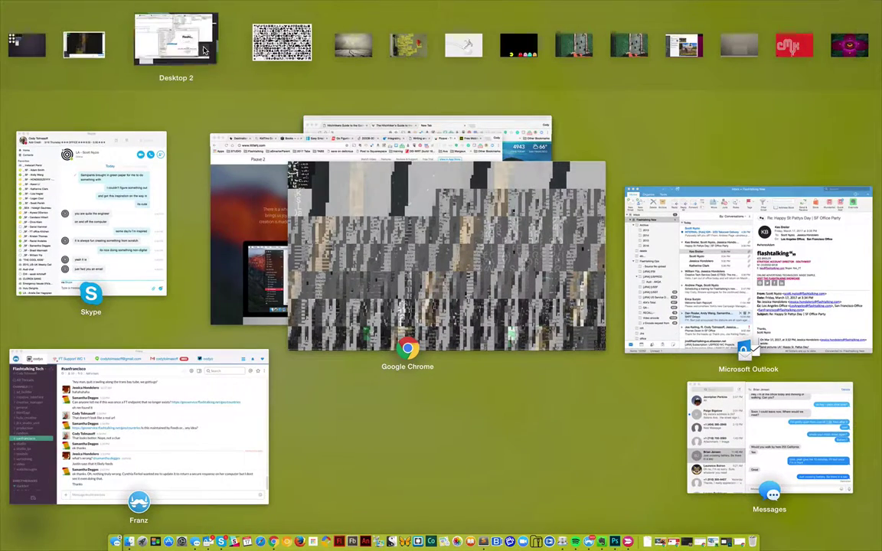
click(162, 40)
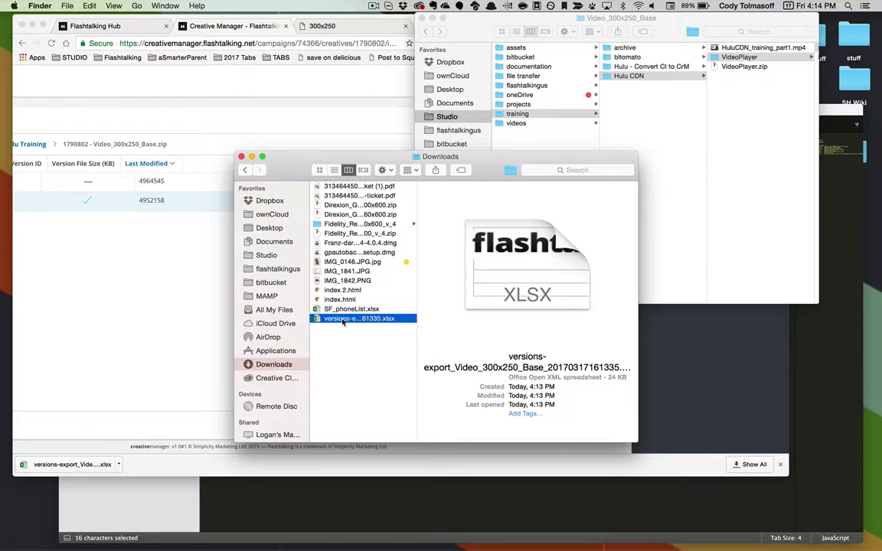
- Move the versions-export spreadsheet from Downloads into the Hulu CDN folder, close the Downloads window, and open the moved file in Excel
drag(342, 322, 742, 107)
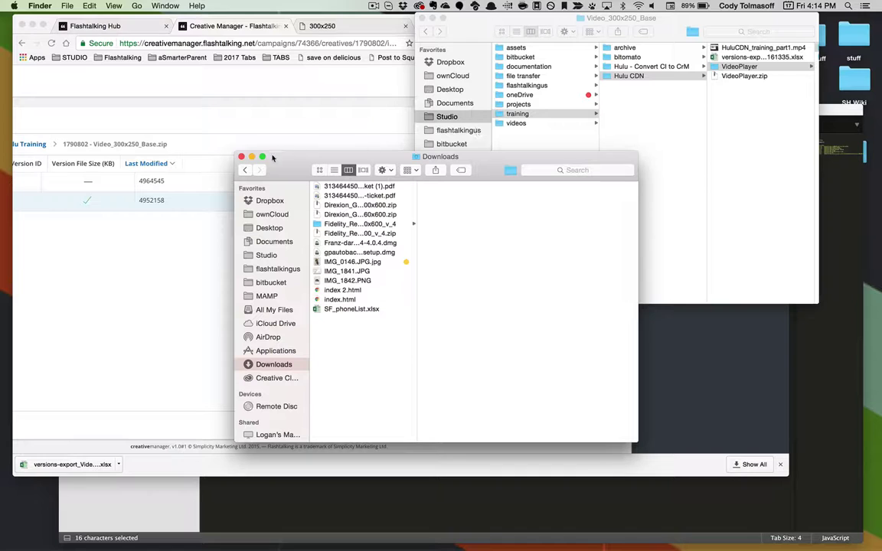
click(241, 156)
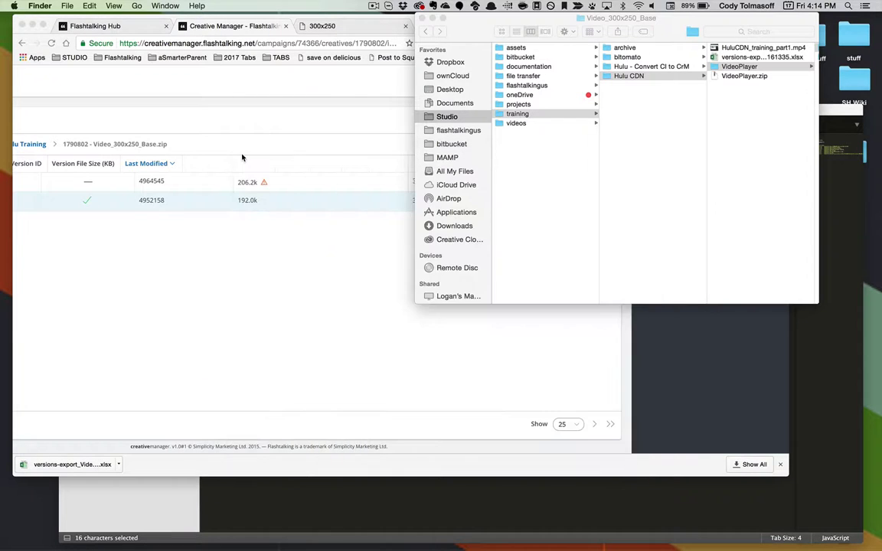
click(729, 59)
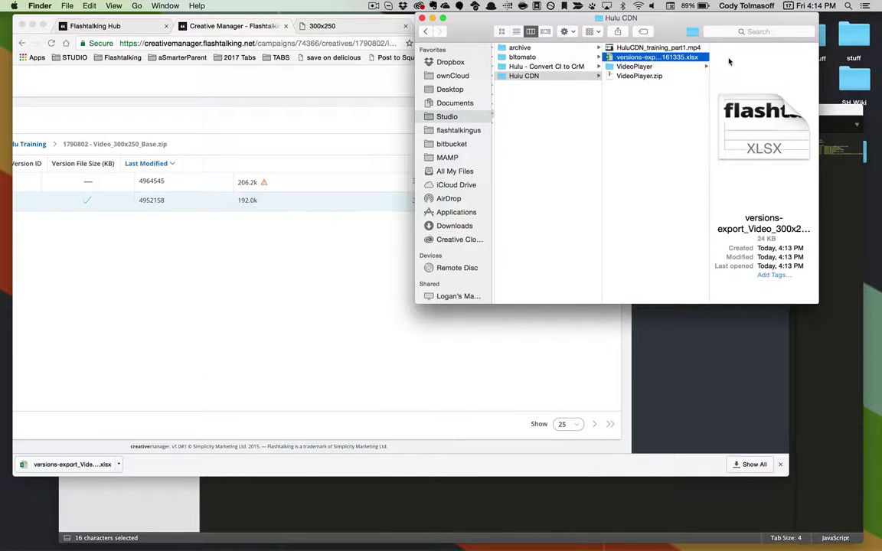
key(space)
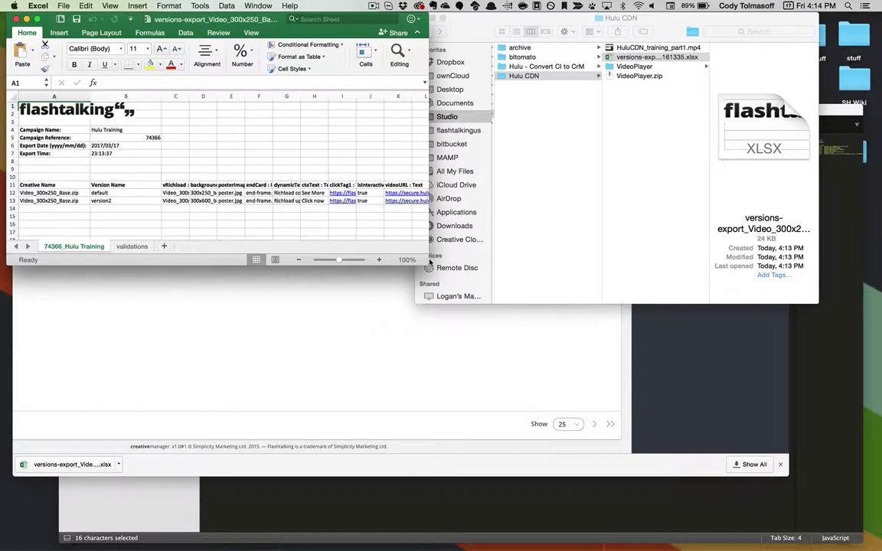
- Enlarge the spreadsheet window and auto-fit all columns to their contents
drag(428, 267, 816, 491)
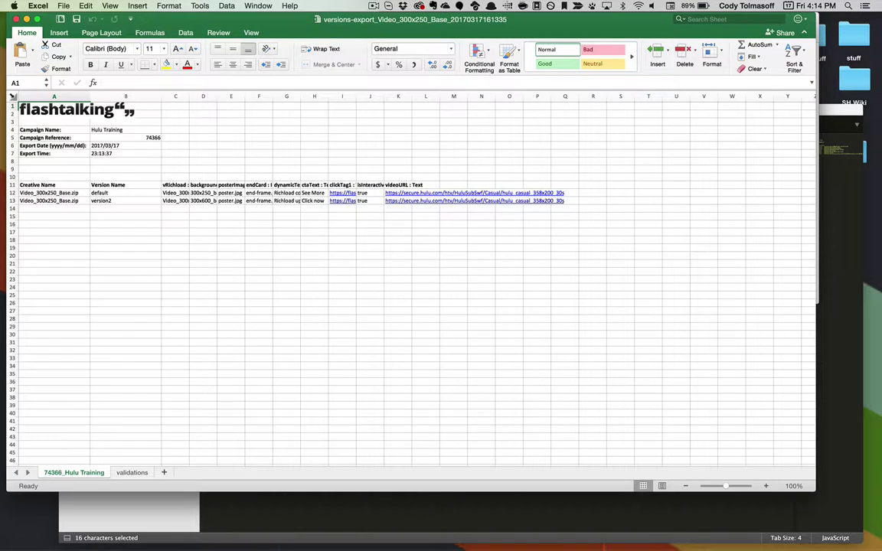
click(12, 96)
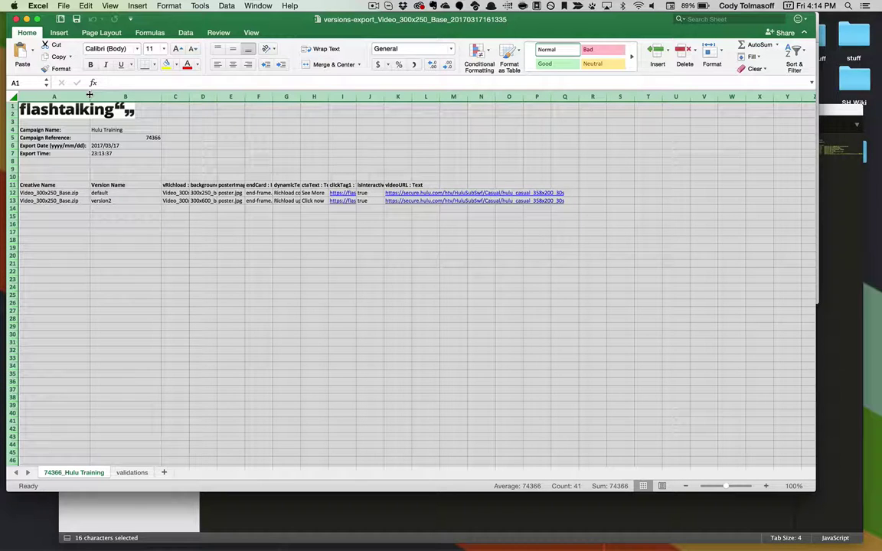
double_click(89, 94)
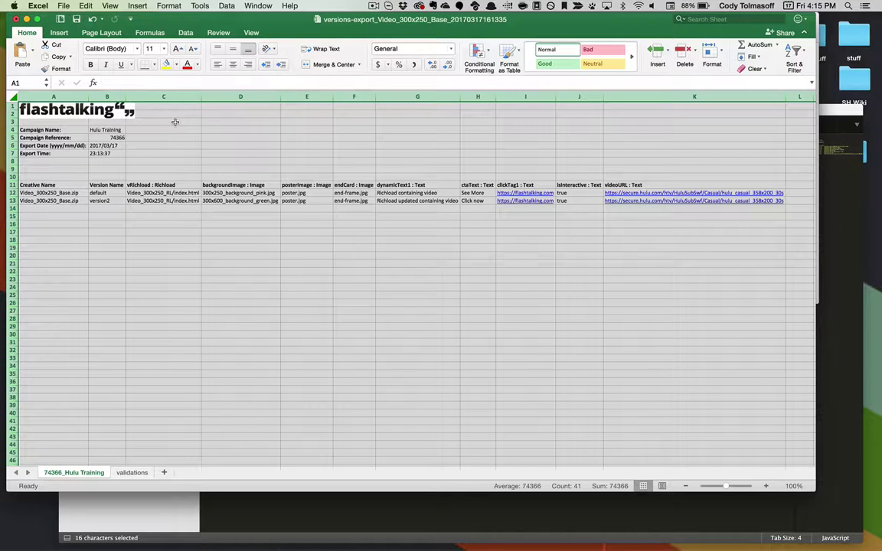
click(174, 130)
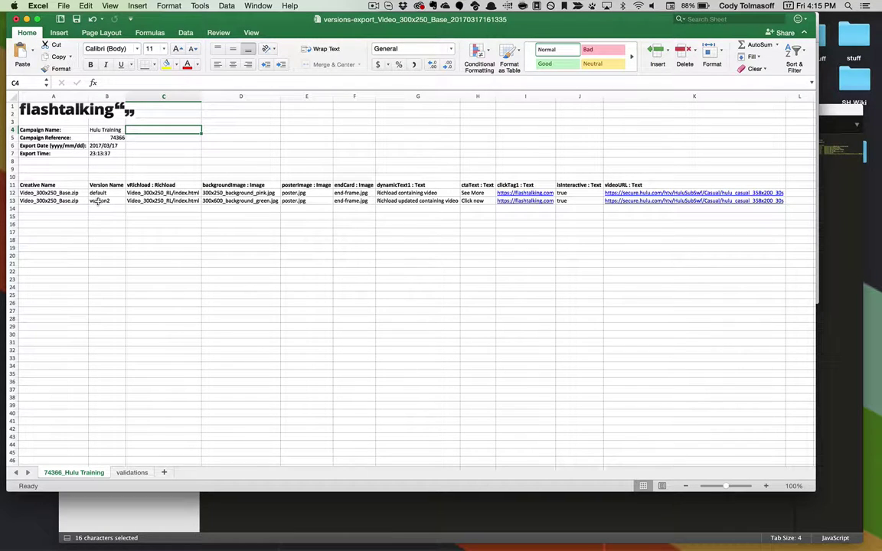
- Start a third version in row 14 with creative name Video_300x250_Base.zip and version name version3
click(75, 201)
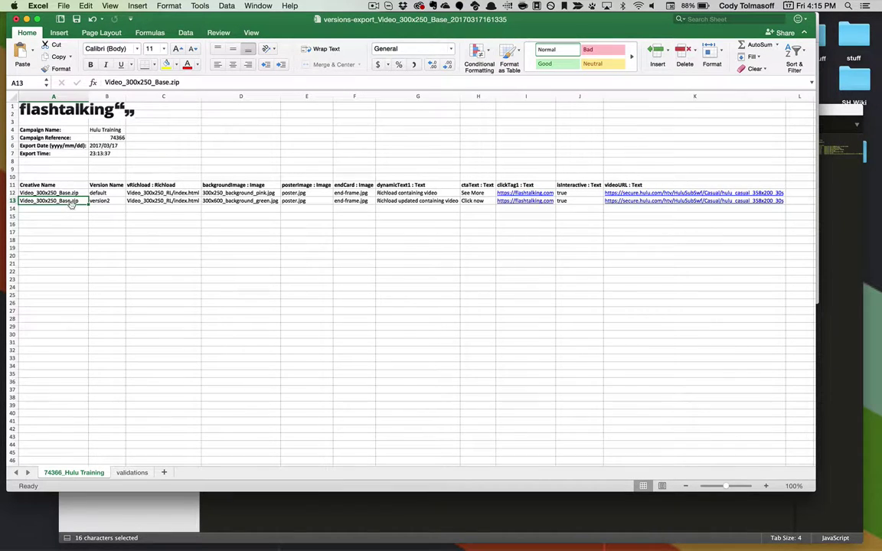
key(super+c)
click(70, 208)
key(super+v)
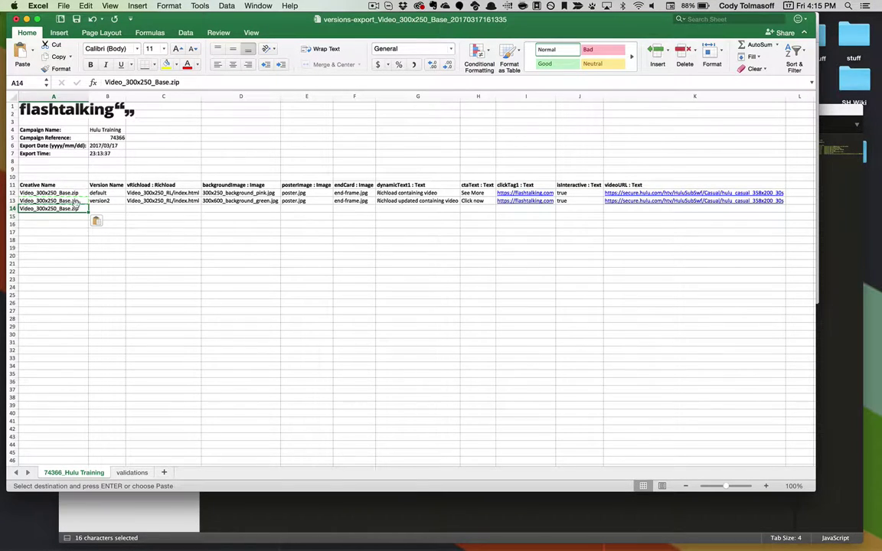
click(107, 208)
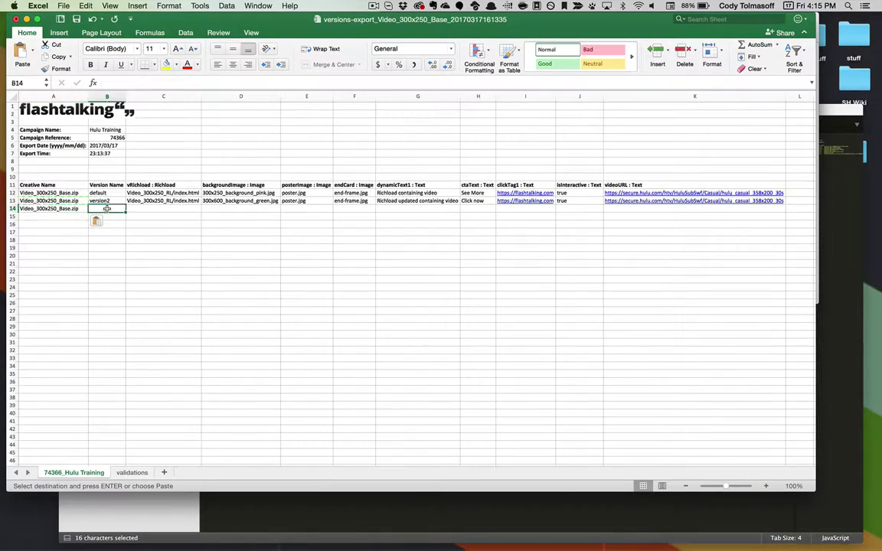
text(version3)
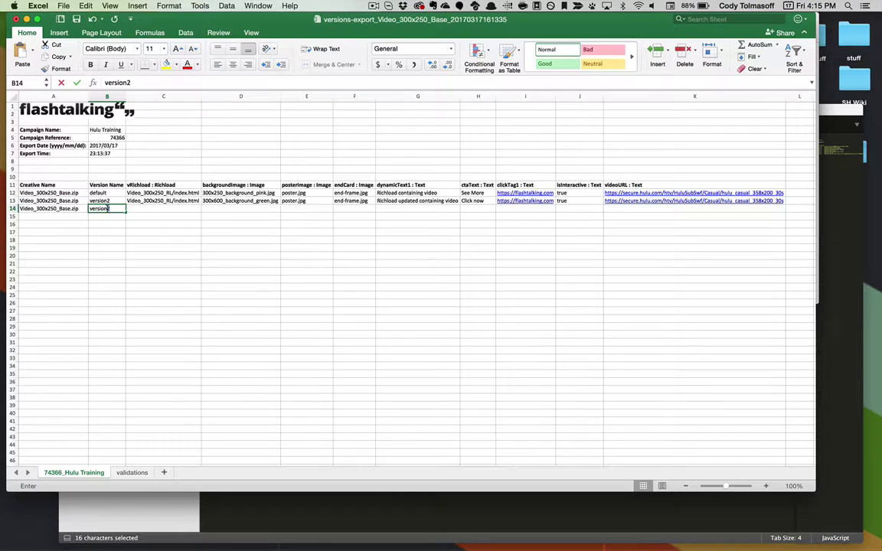
key(Return)
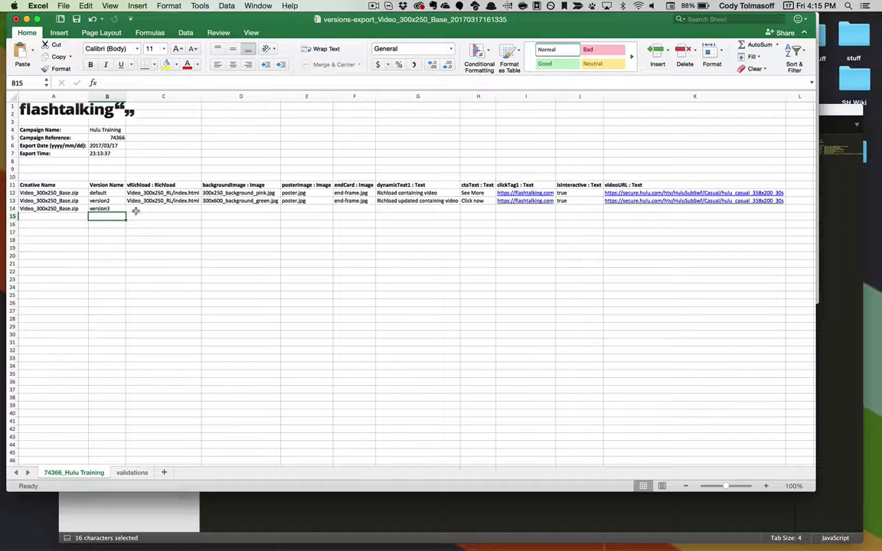
- Fill the vRichload value for version3 with Video_300x250_RL/index.html, copied down from version2
click(164, 202)
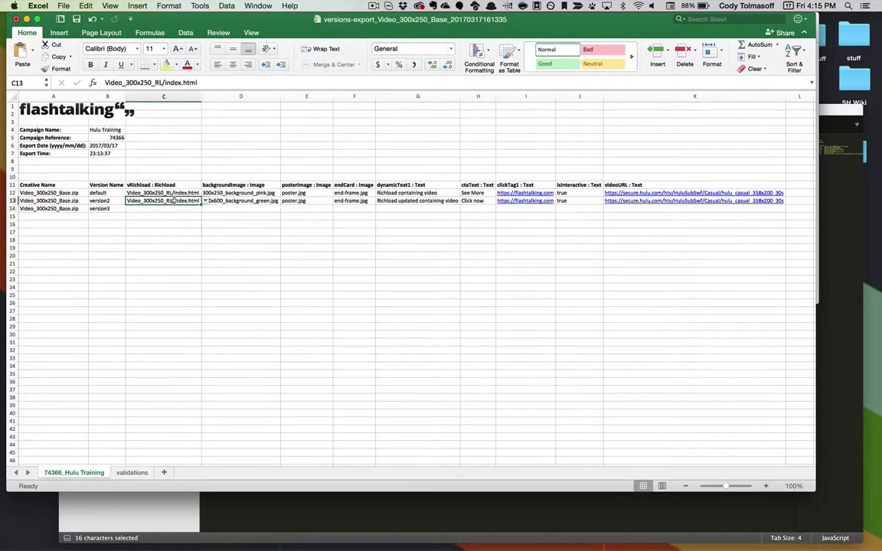
drag(201, 205, 201, 213)
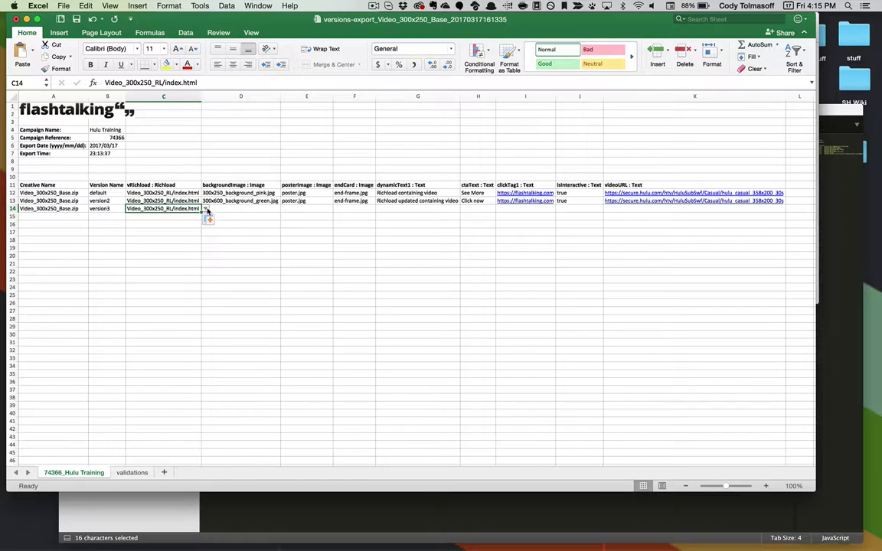
click(205, 210)
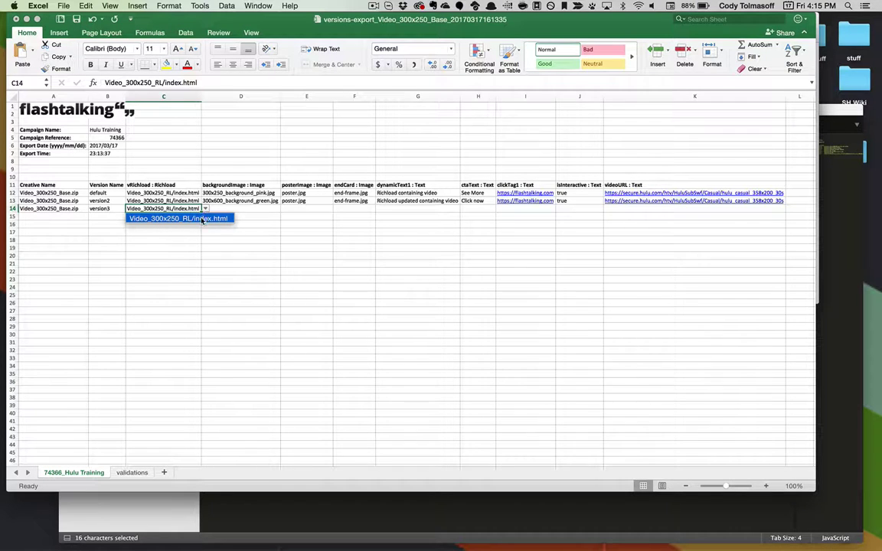
click(198, 219)
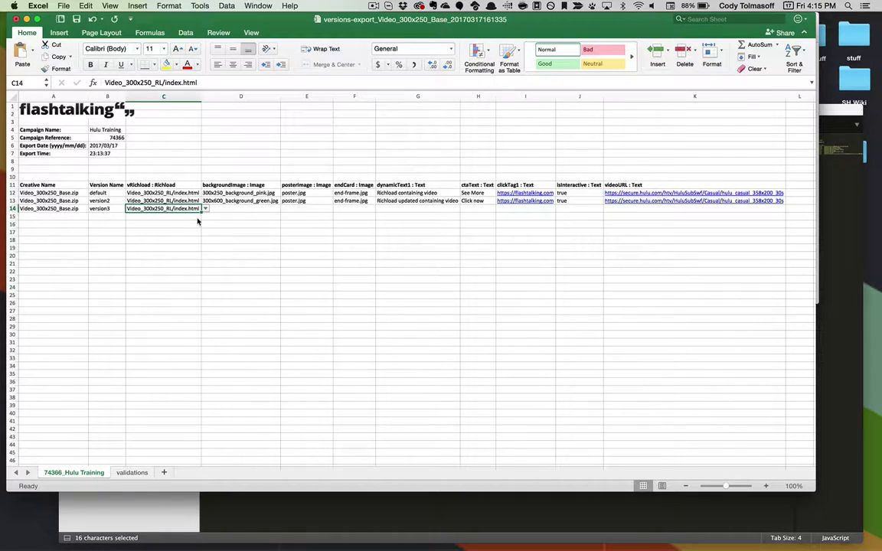
- Check the allowed background images, then copy 300x250_background_pink.jpg from the default row into version3's backgroundImage cell
click(230, 208)
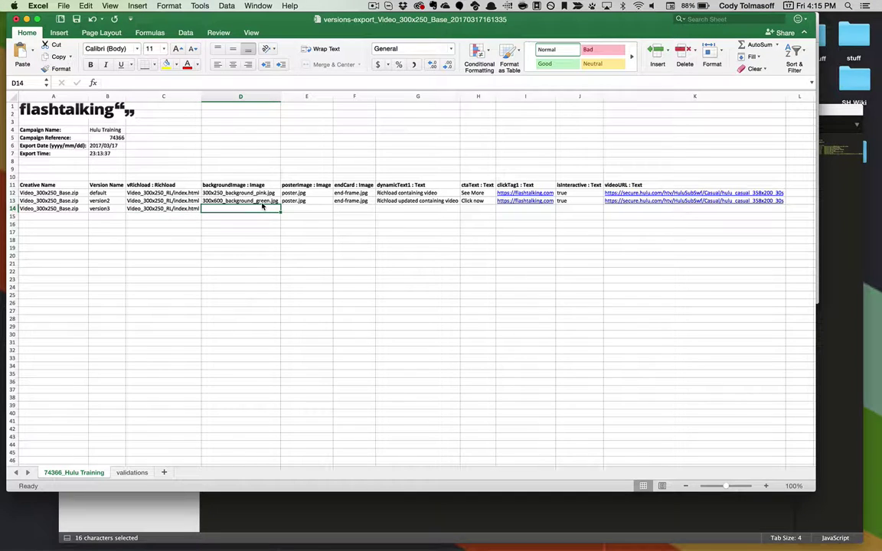
click(264, 201)
click(284, 201)
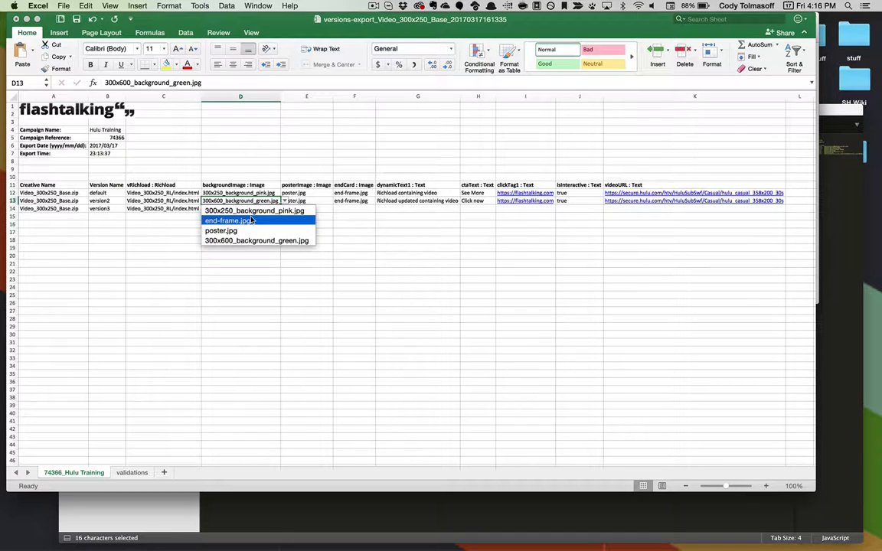
key(Escape)
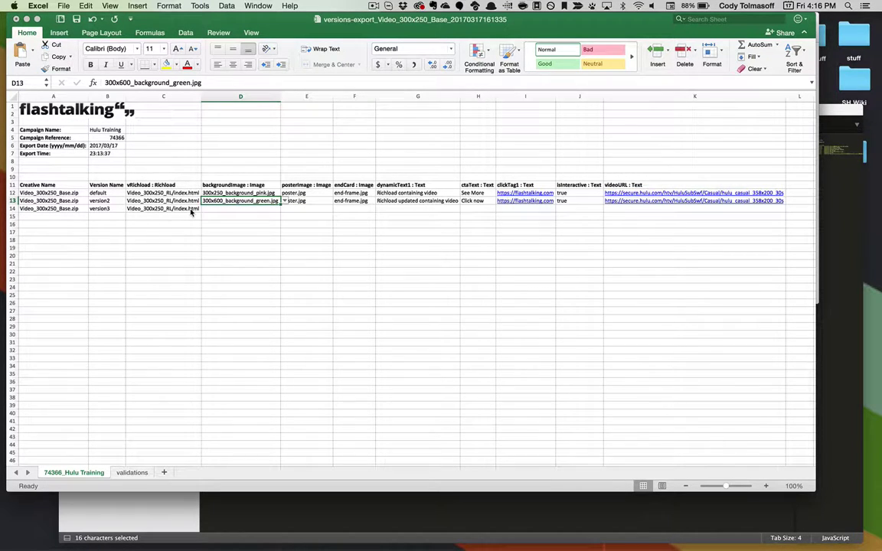
click(238, 193)
key(ctrl+c)
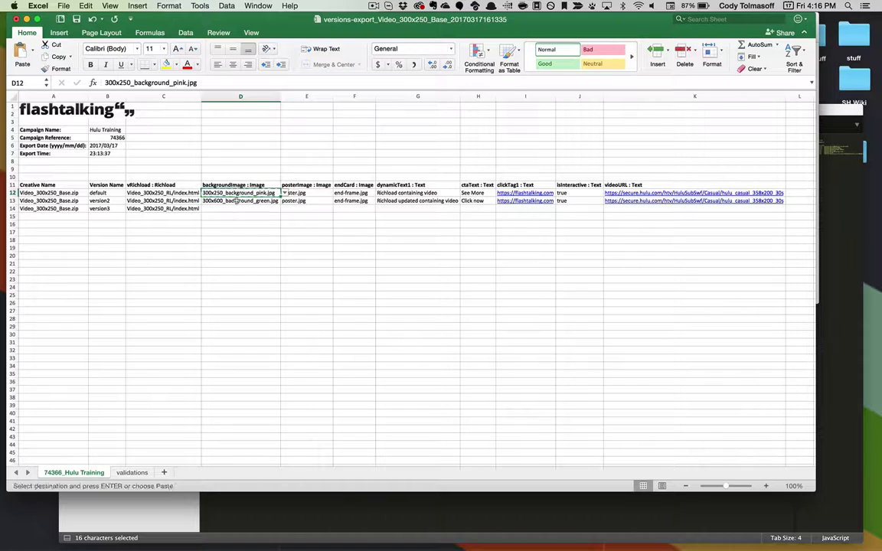
click(236, 214)
click(237, 209)
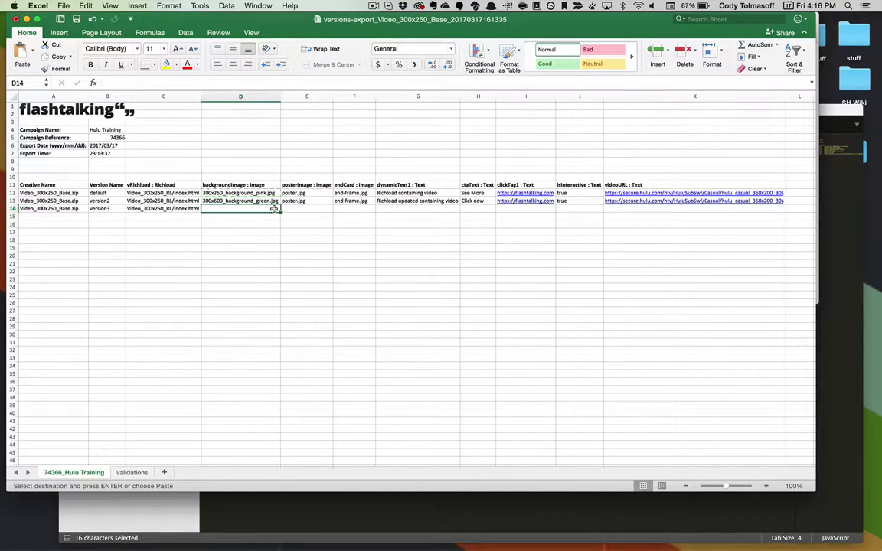
key(cmd+v)
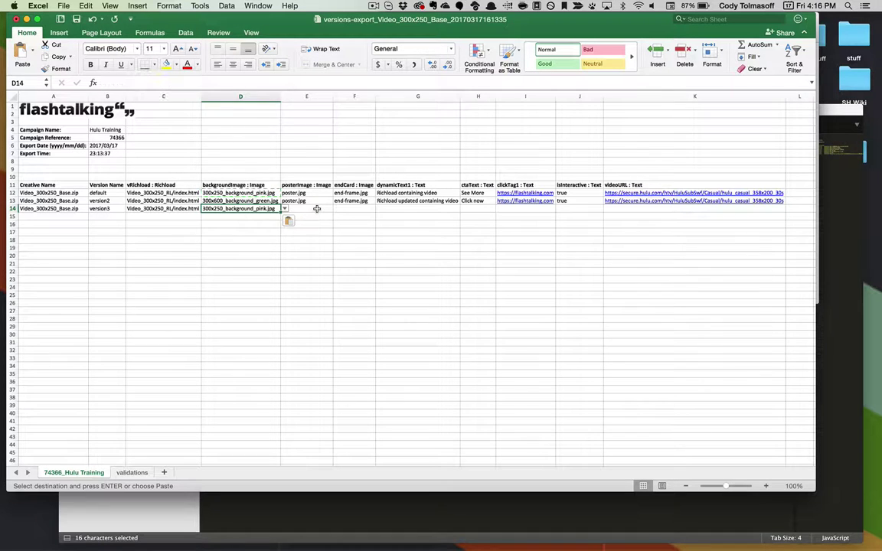
- Copy version2's poster.jpg and end-frame.jpg into version3's posterImage and endCard cells
click(298, 201)
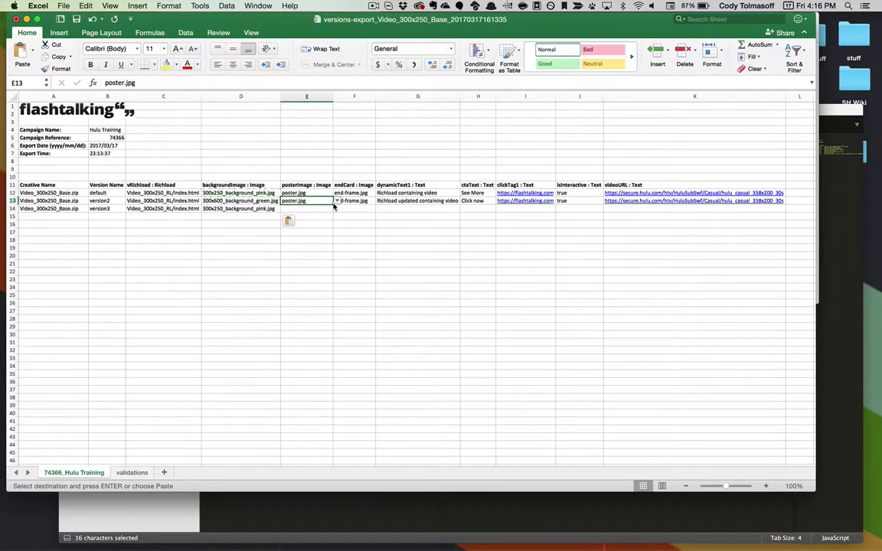
drag(334, 205, 351, 204)
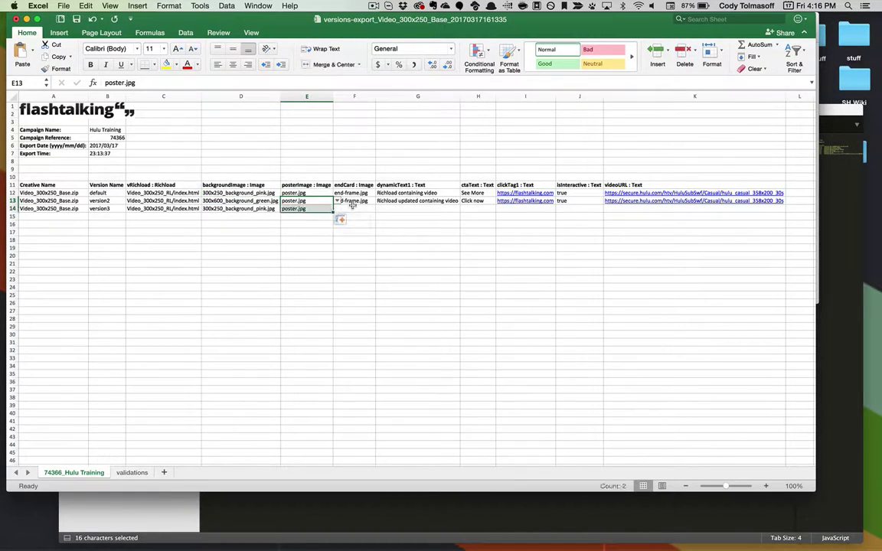
click(352, 203)
click(378, 201)
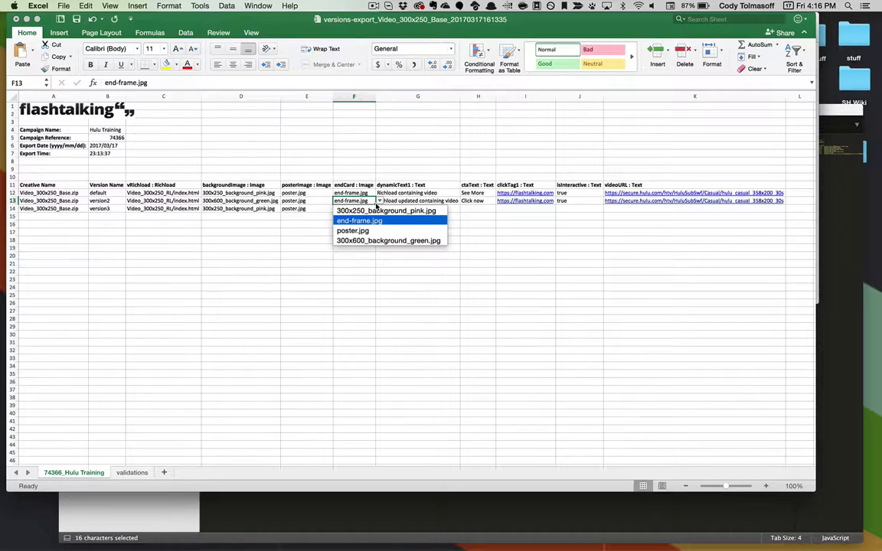
key(Escape)
key(cmd+c)
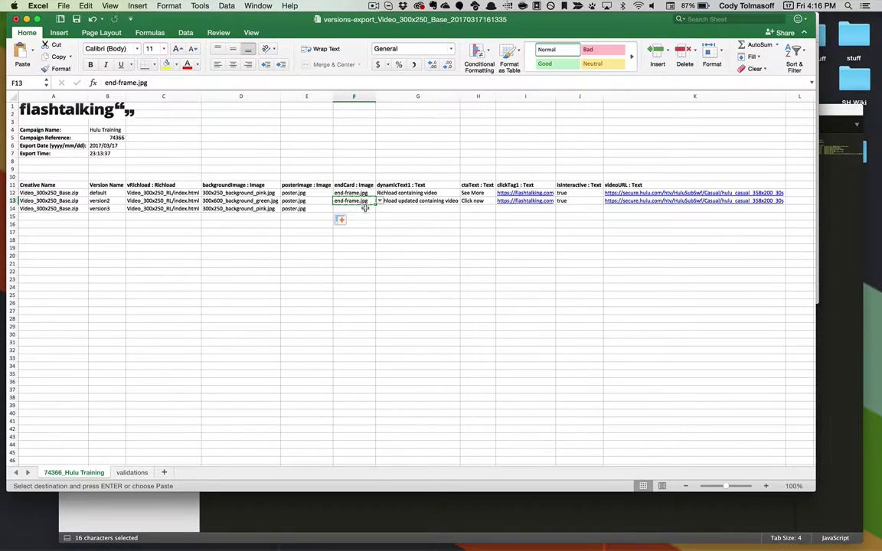
click(352, 209)
key(cmd+v)
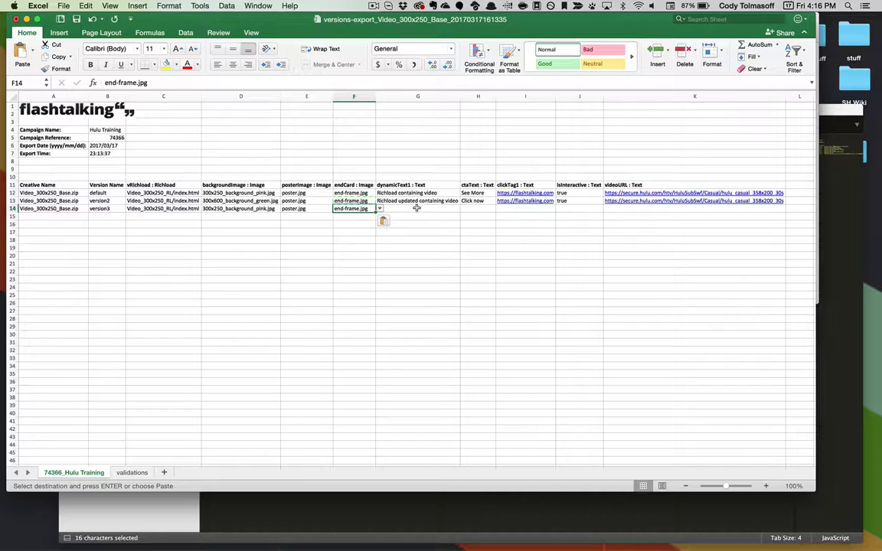
- Set version3's dynamicText1 to "version 3 text" and its ctaText to "Click here"
click(416, 209)
text(versi)
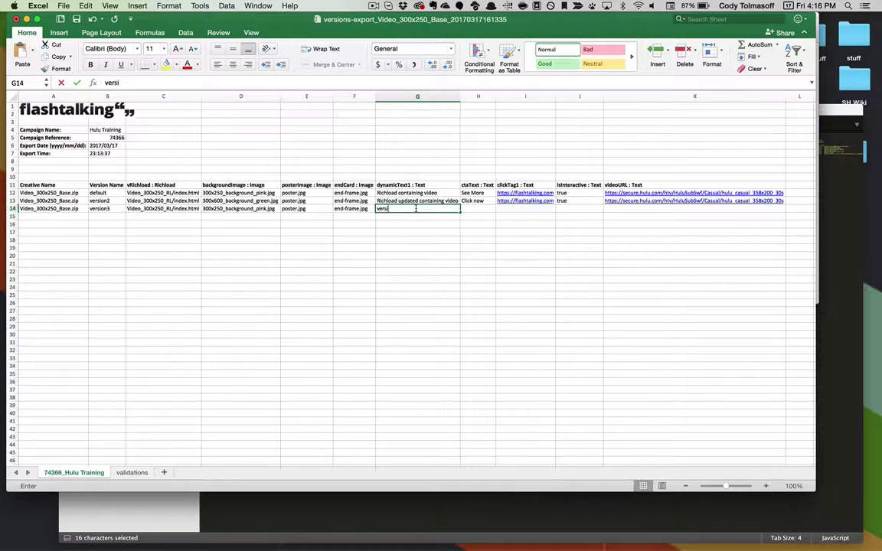
text(on 3 text)
click(481, 208)
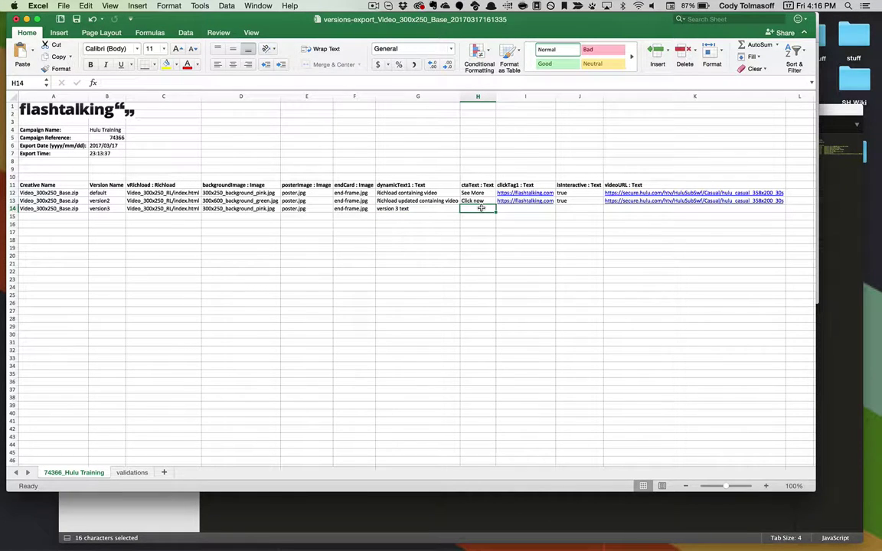
text(C)
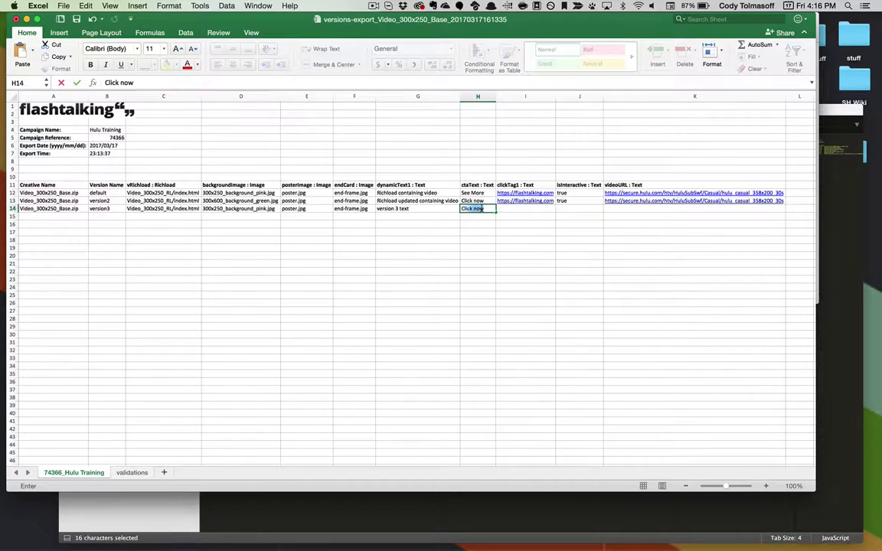
text(lick here)
click(529, 200)
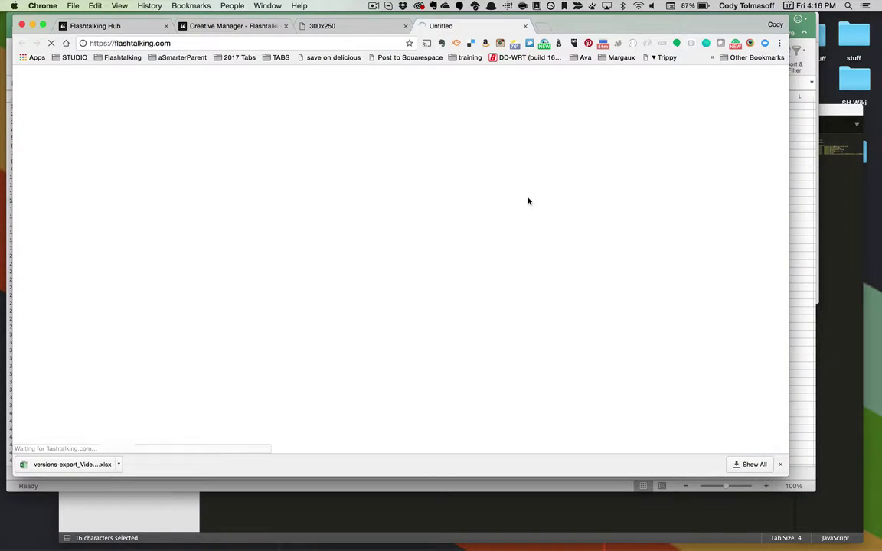
click(525, 26)
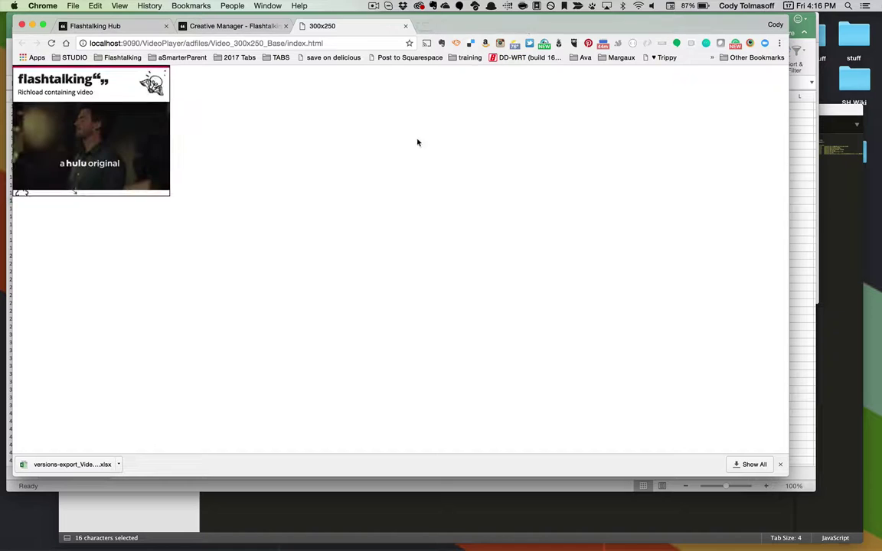
key(super+Tab)
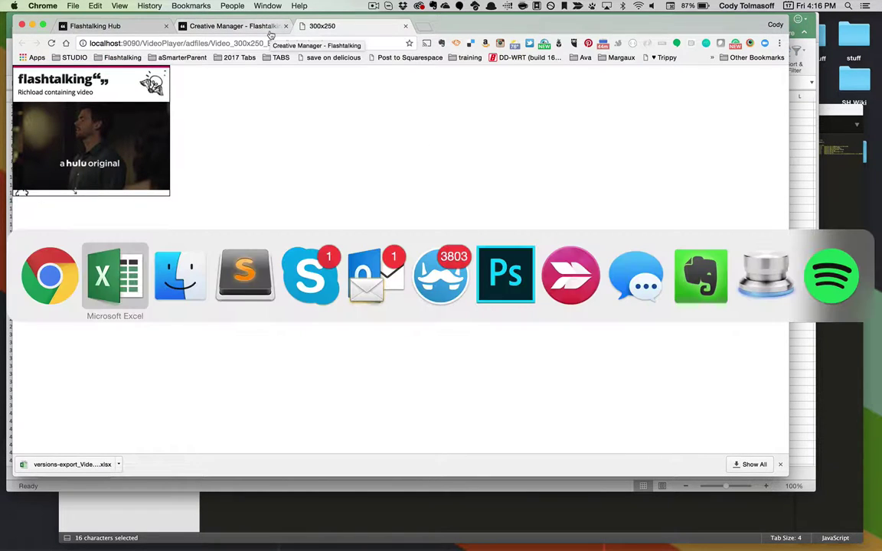
key(super+Tab)
key(super+shift+Tab)
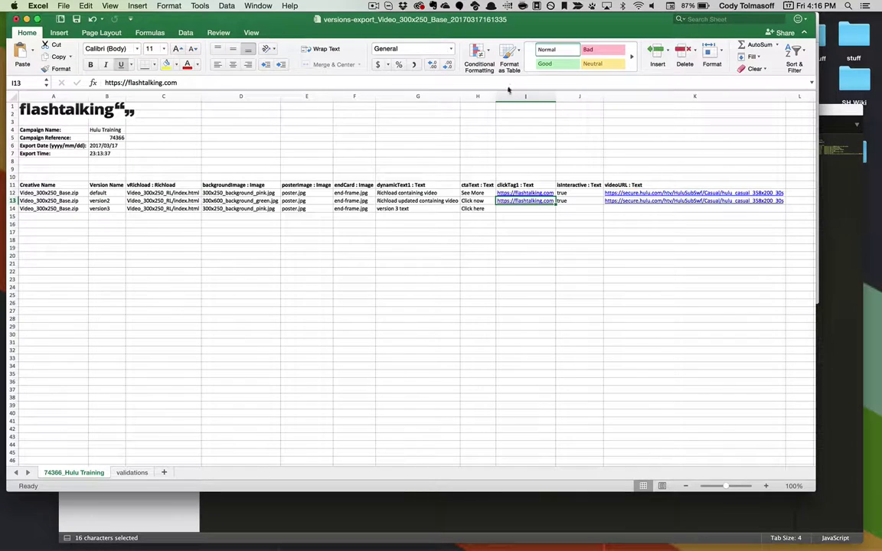
key(super+c)
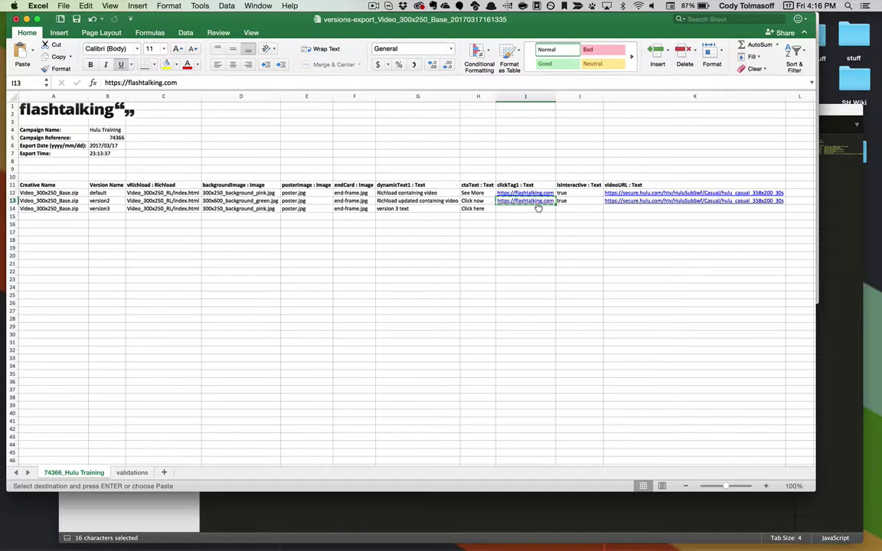
click(538, 208)
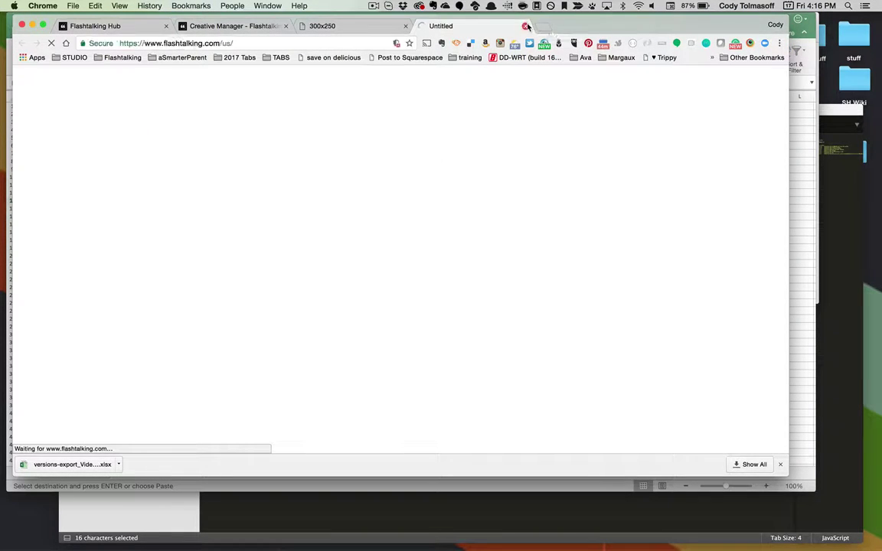
click(525, 26)
key(super+Tab)
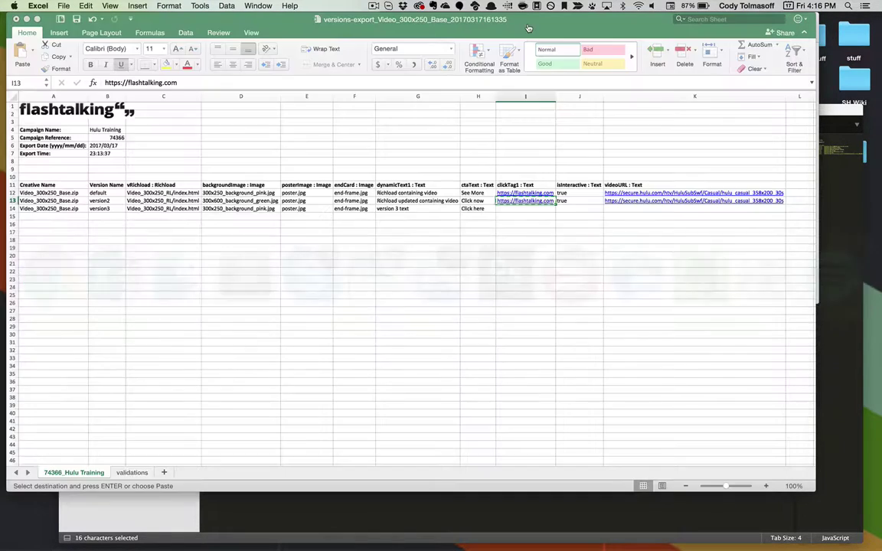
click(516, 214)
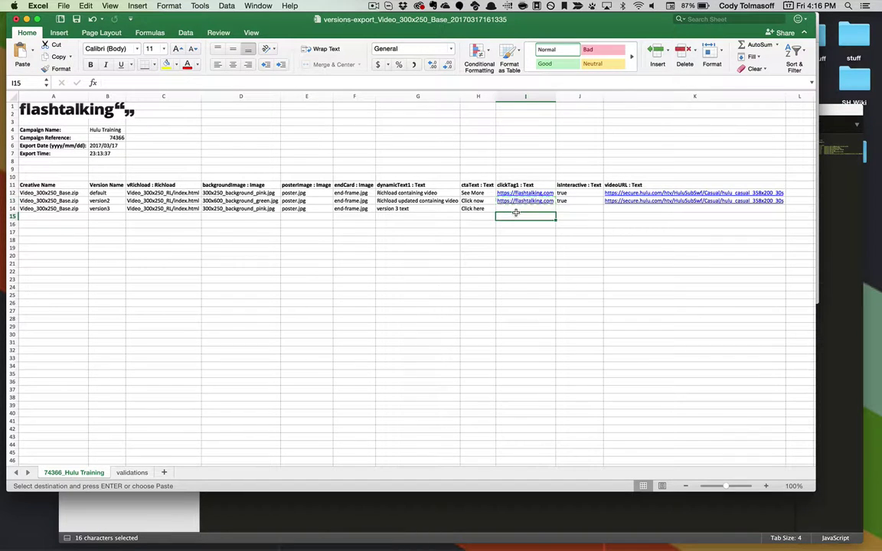
key(Up)
key(super+v)
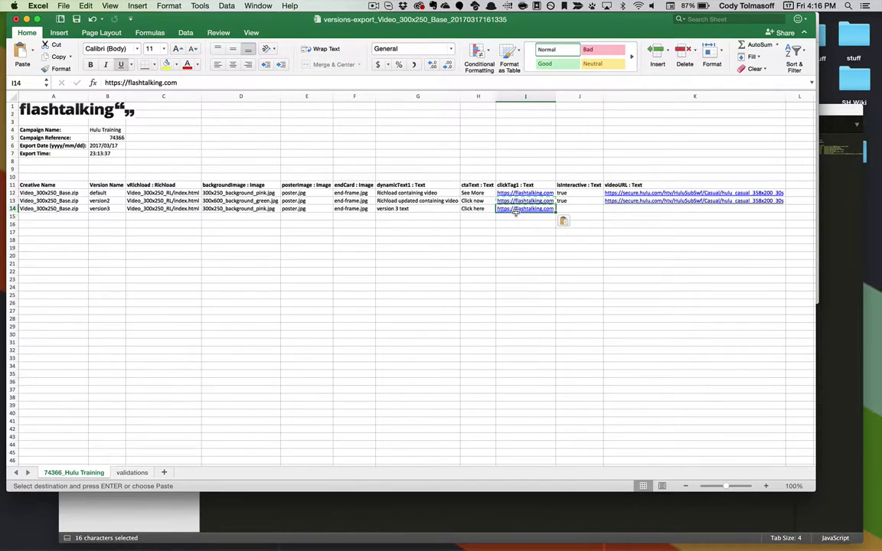
- Fill version3's isInteractive cell with true, copied down from version2
click(571, 209)
click(567, 202)
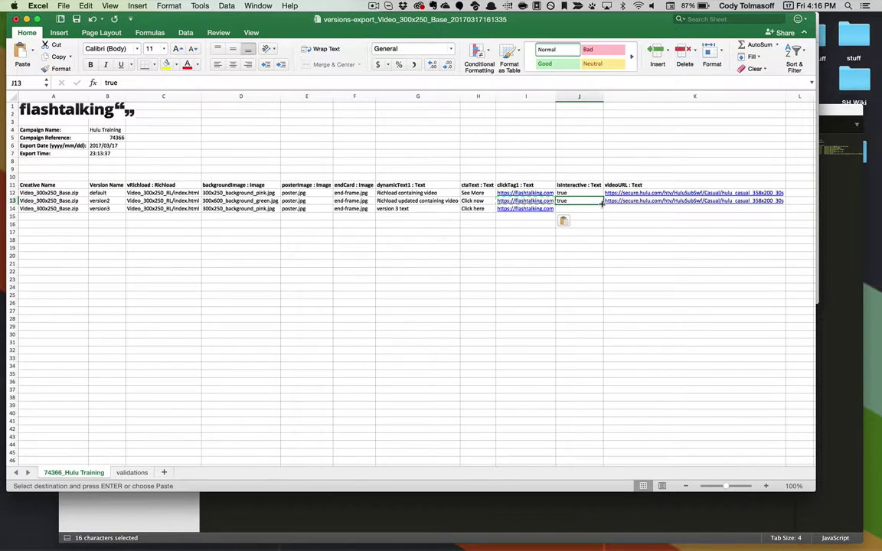
drag(602, 205, 602, 209)
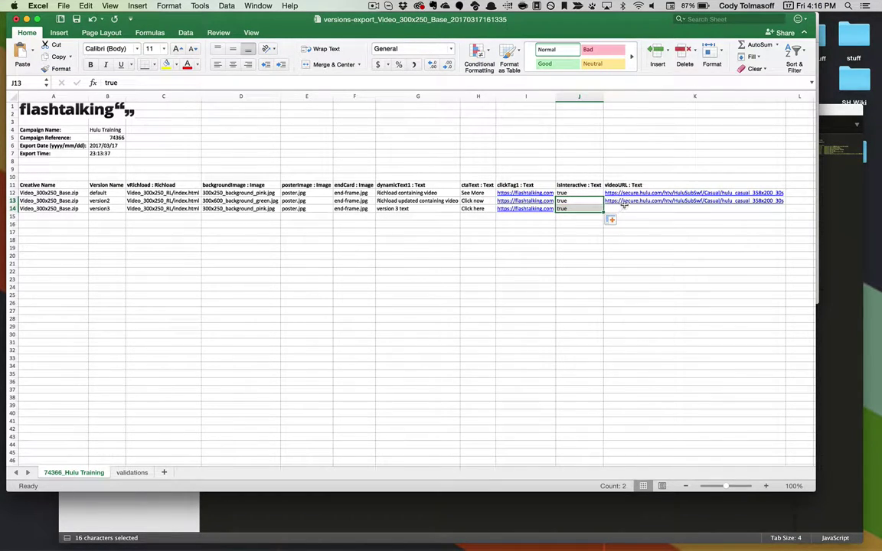
- Copy version2's hulu_casual_358x200_30s video link into version3's videoURL cell
click(630, 201)
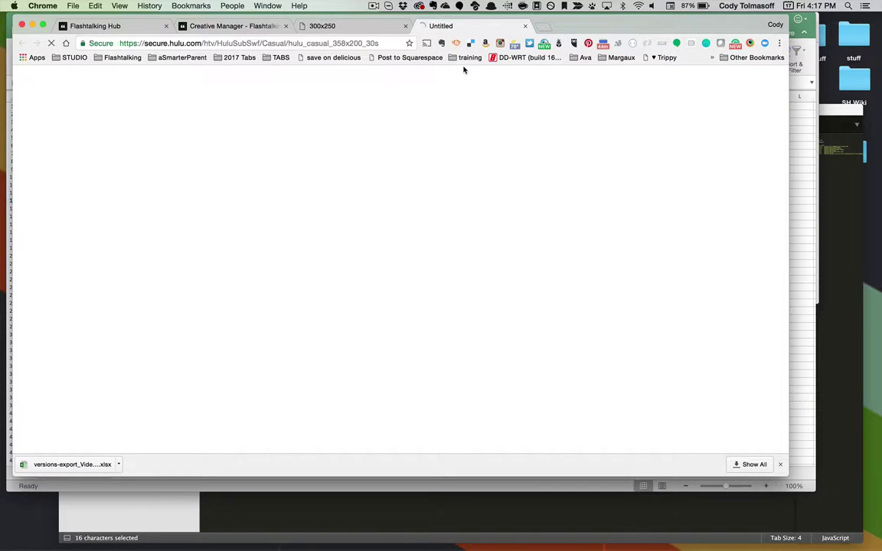
click(524, 26)
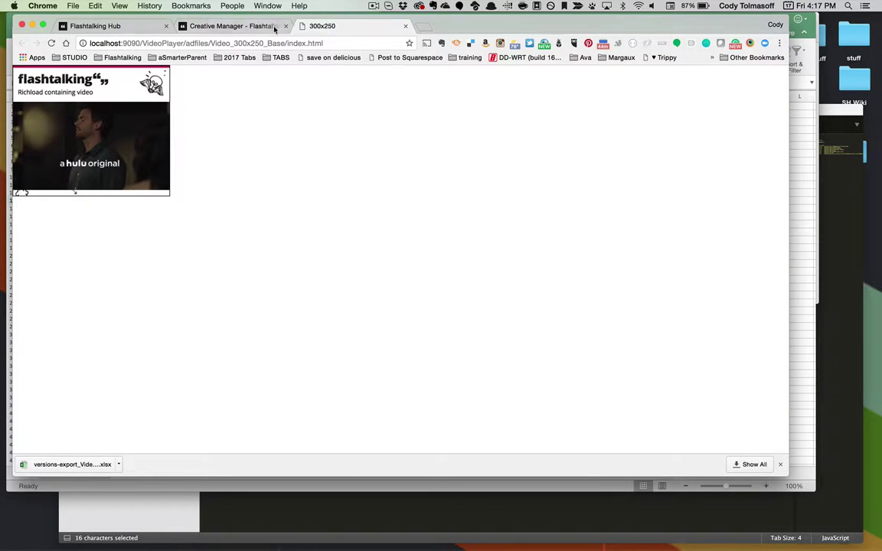
click(234, 26)
key(super+Tab)
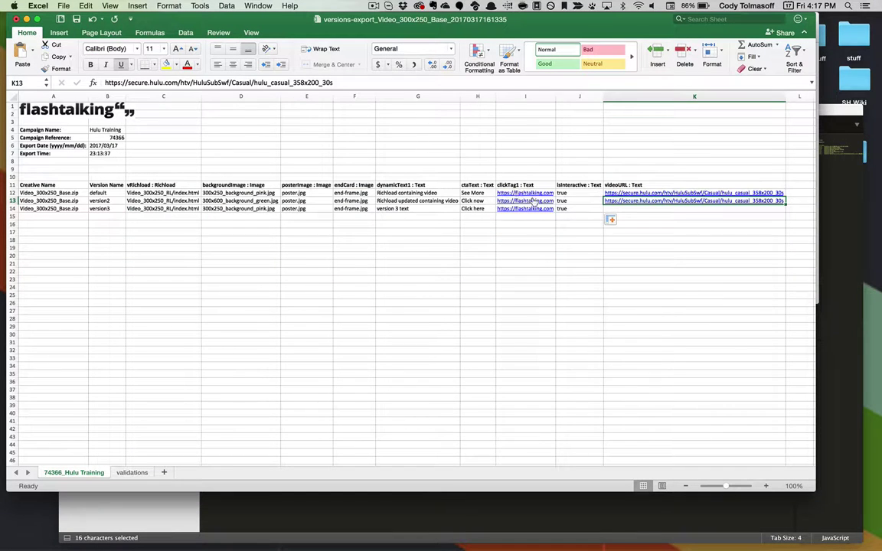
key(super+c)
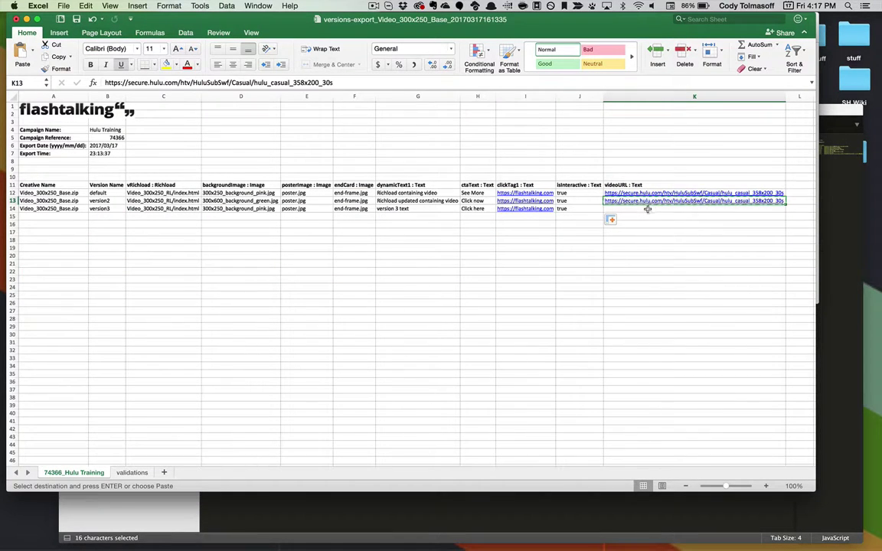
click(649, 208)
key(super+v)
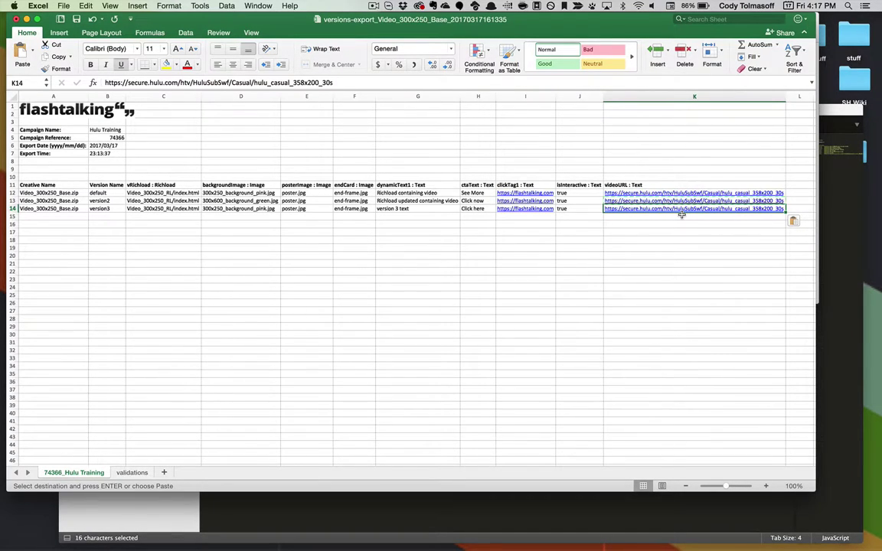
key(Escape)
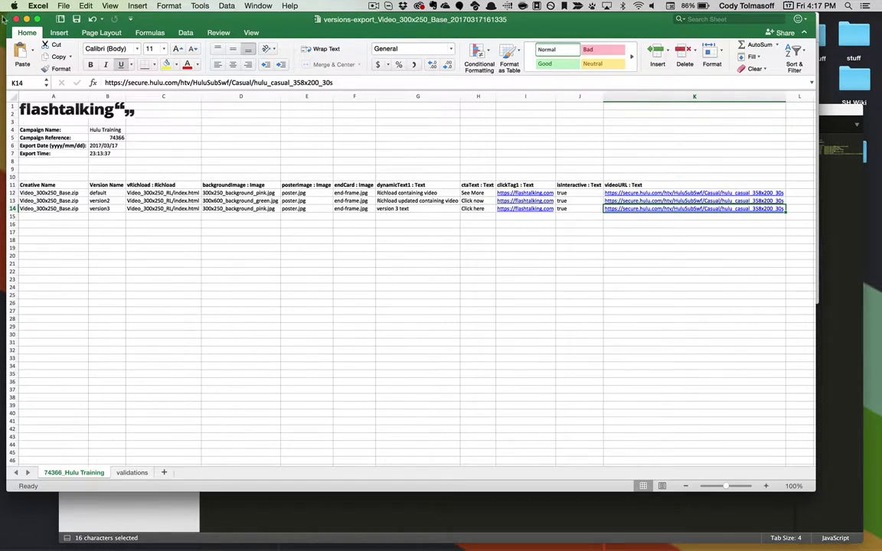
- Close the versions spreadsheet, switch to Creative Manager in Chrome and dismiss all its notifications
click(17, 21)
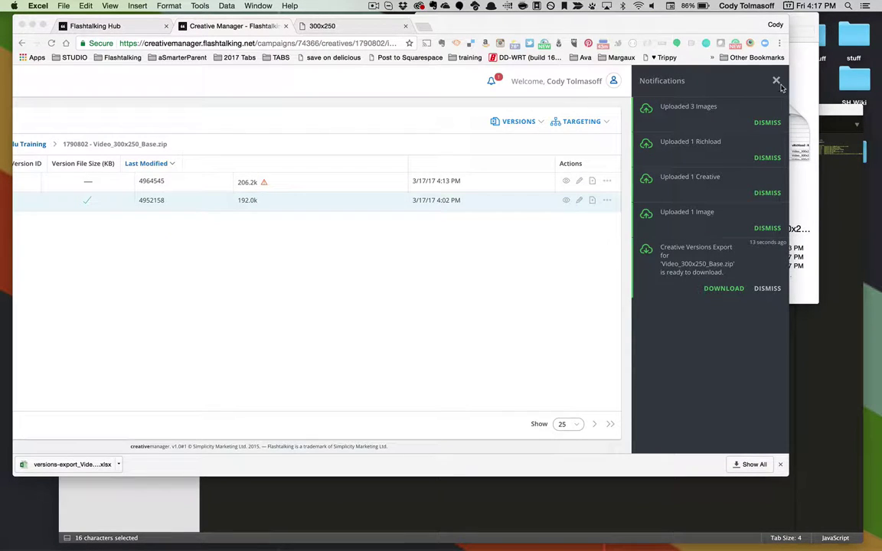
click(768, 124)
click(768, 124)
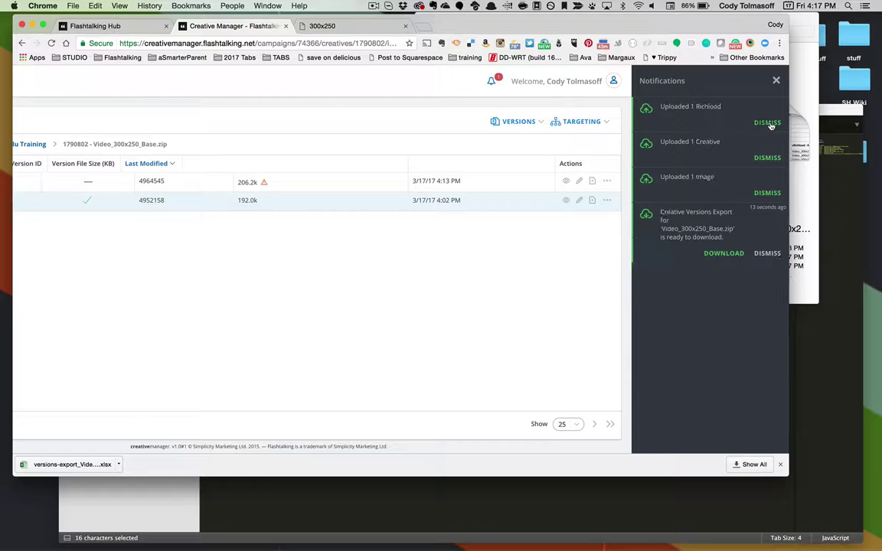
click(769, 124)
click(769, 124)
click(769, 124)
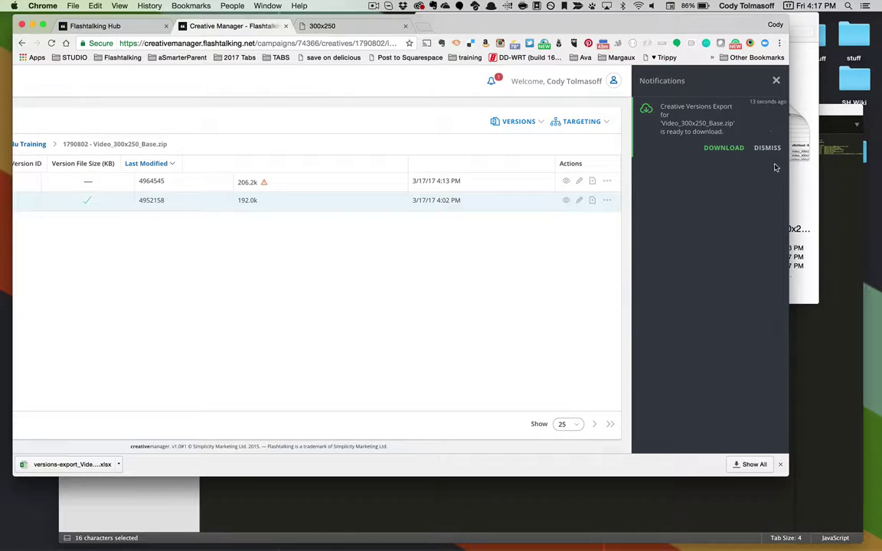
click(769, 148)
click(776, 81)
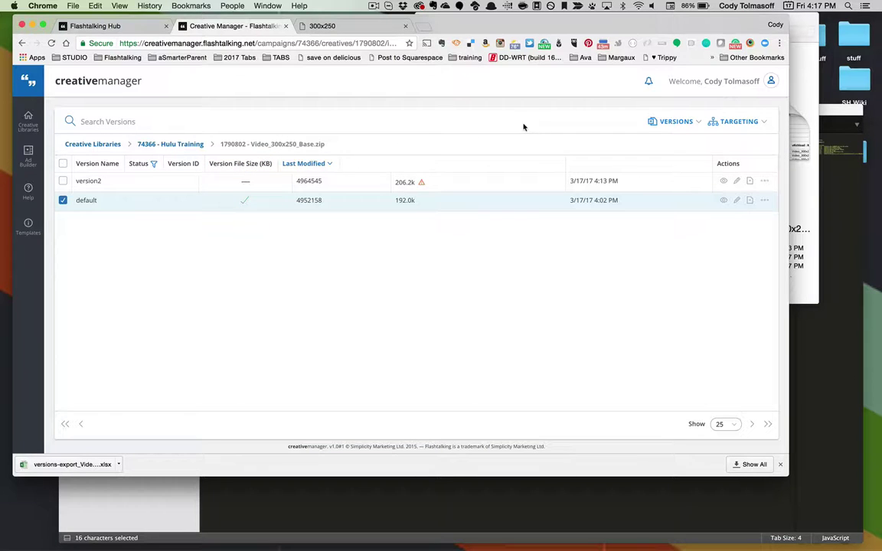
- Import the edited versions-export .xlsx file from the Hulu CDN folder as versions of Video_300x250_Base.zip
click(657, 122)
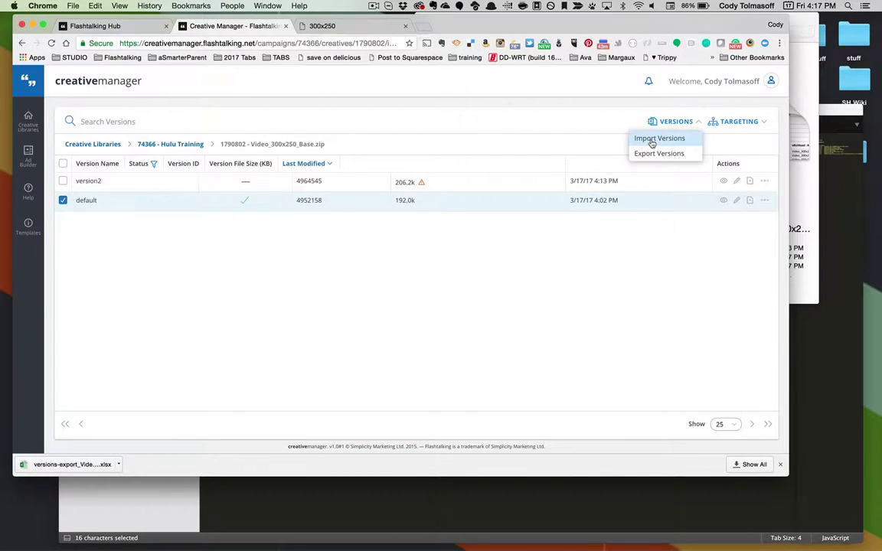
click(652, 141)
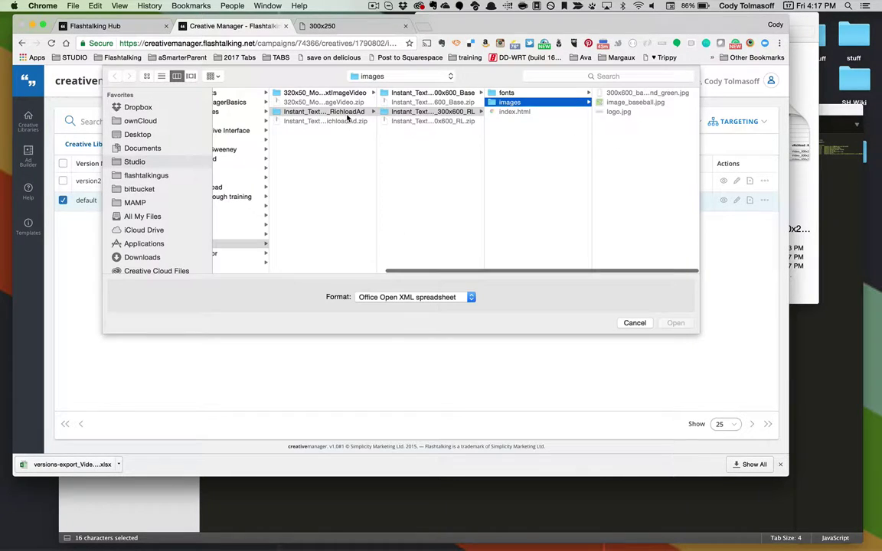
scroll(347, 116, left, 3)
scroll(341, 118, left, 5)
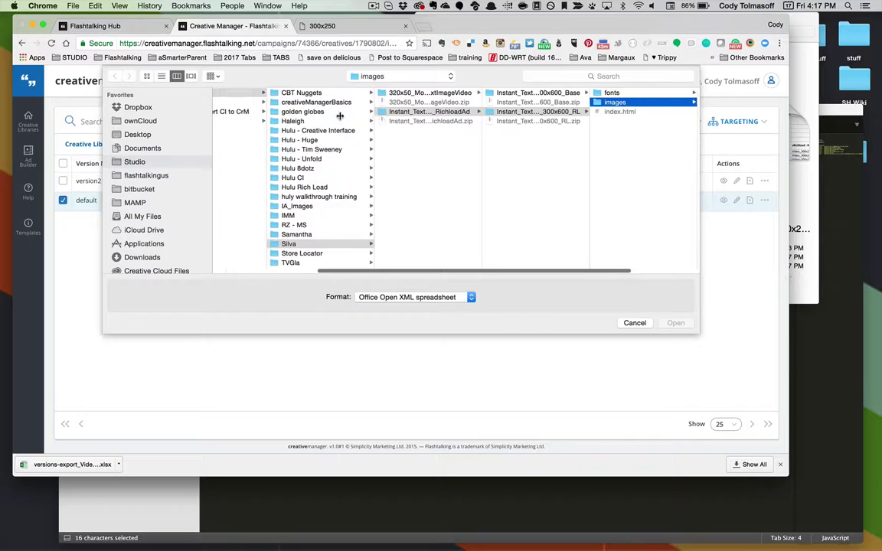
click(268, 121)
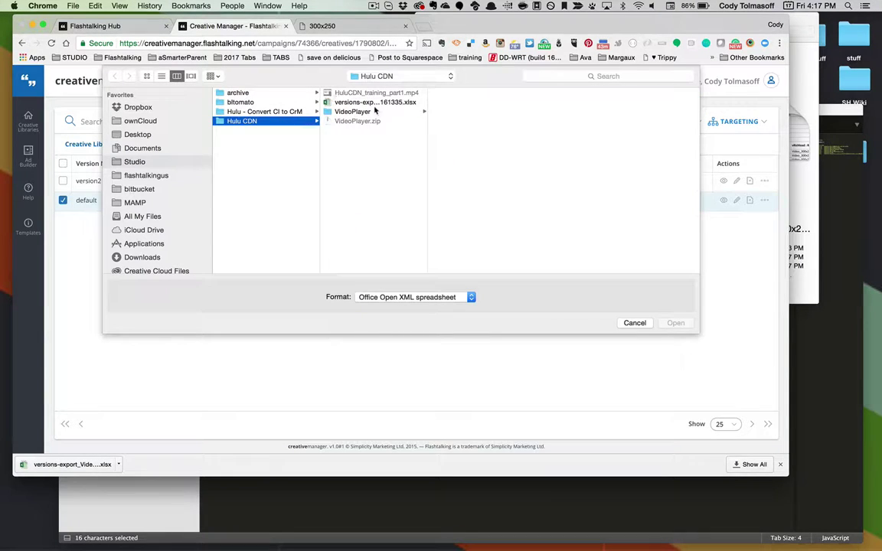
click(372, 103)
click(672, 323)
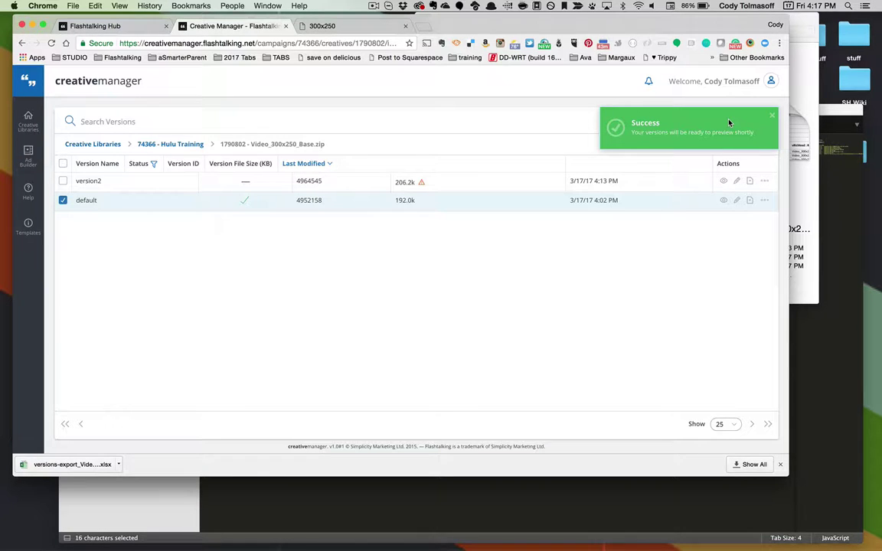
click(772, 116)
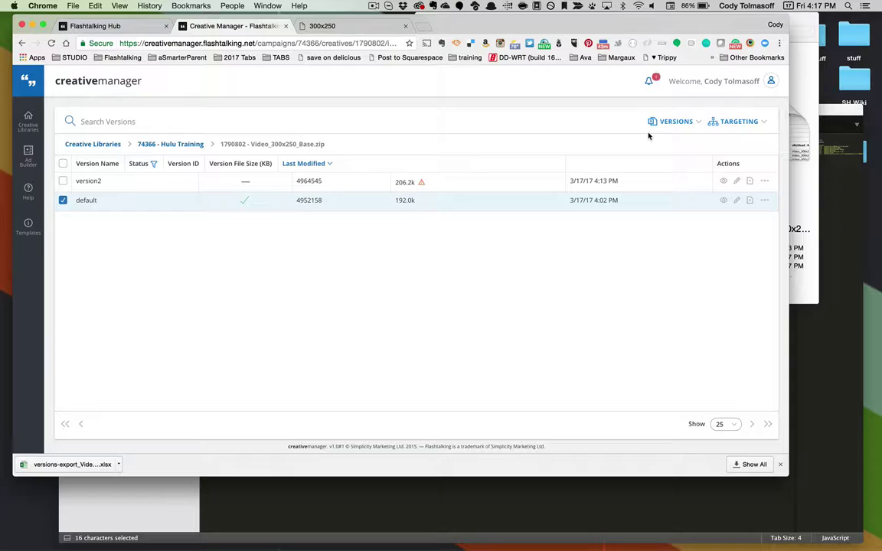
- Open the preview of the imported versions and select version3 to check its creative
click(697, 164)
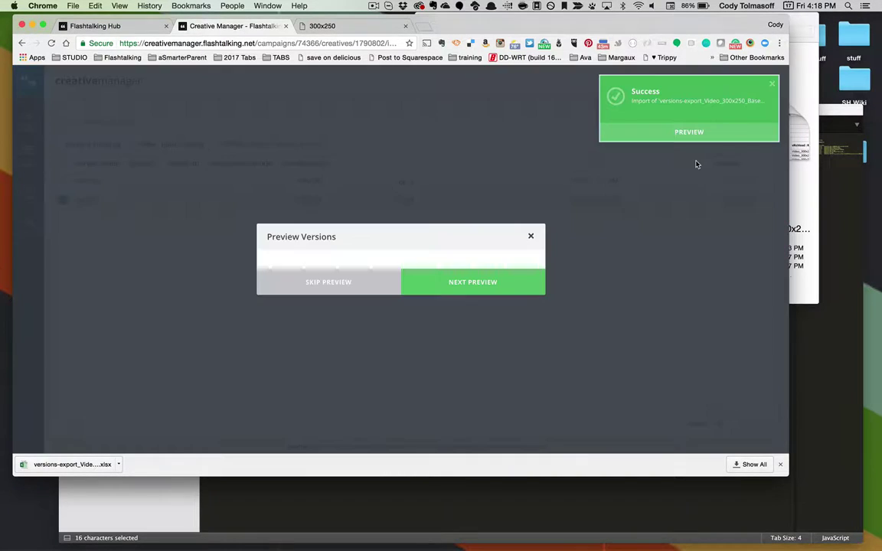
click(483, 282)
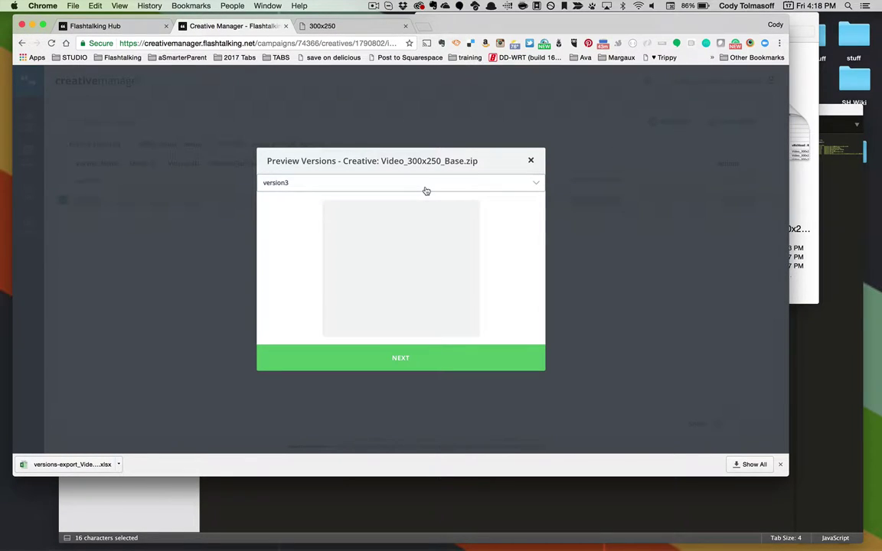
click(539, 182)
click(531, 201)
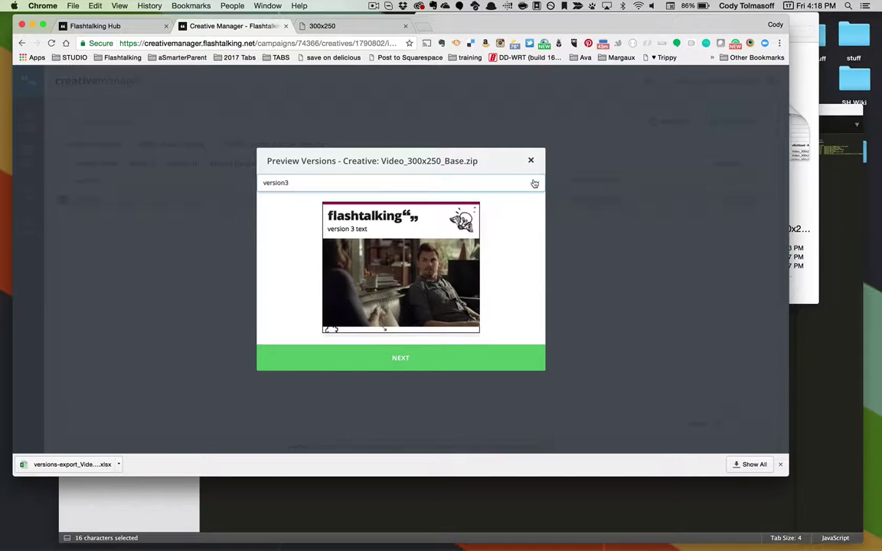
click(535, 184)
click(528, 199)
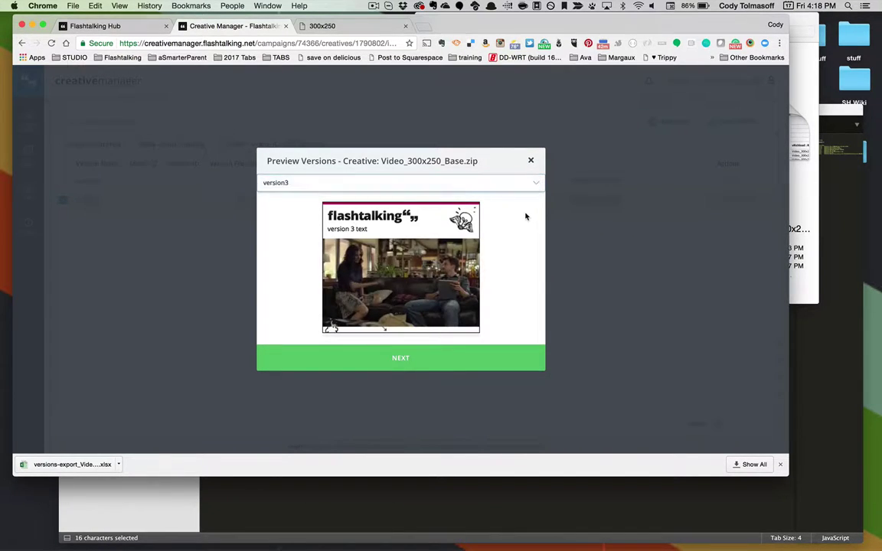
- Proceed from the preview and confirm the import of the new version into Video_300x250_Base.zip
click(407, 360)
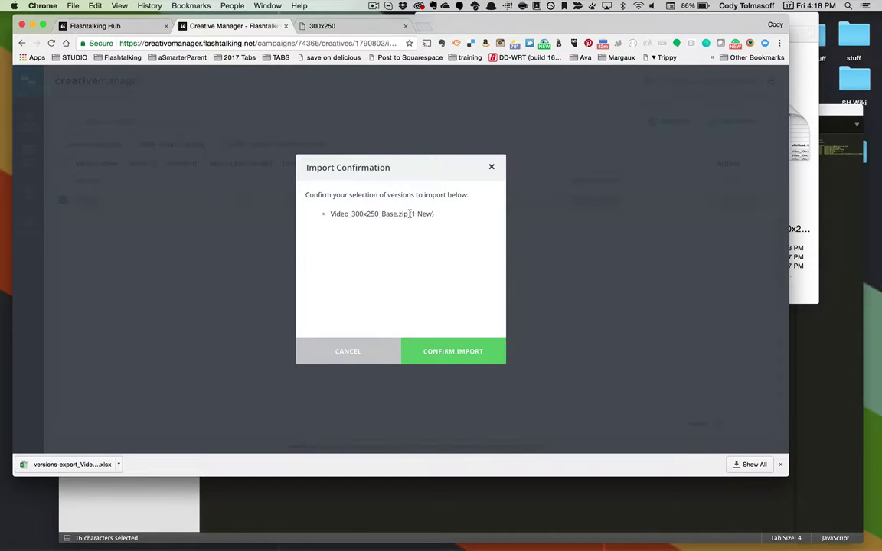
click(448, 351)
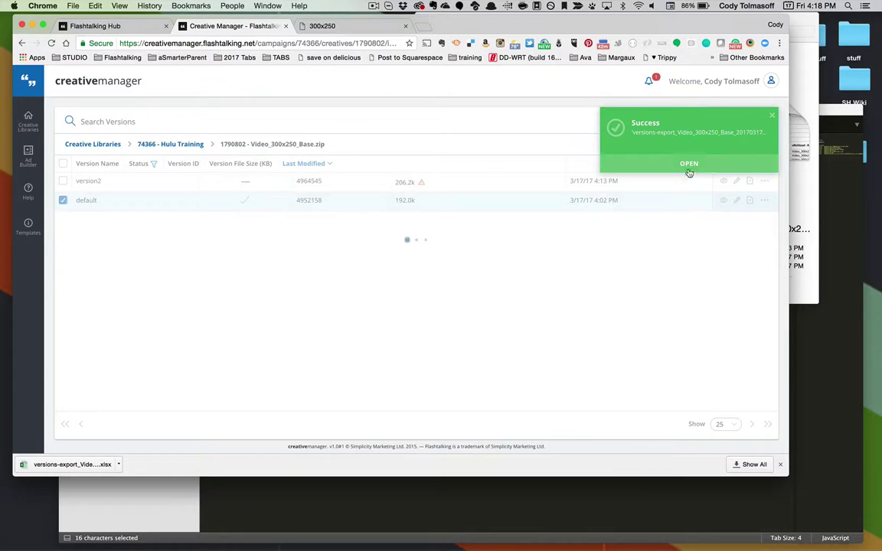
click(775, 118)
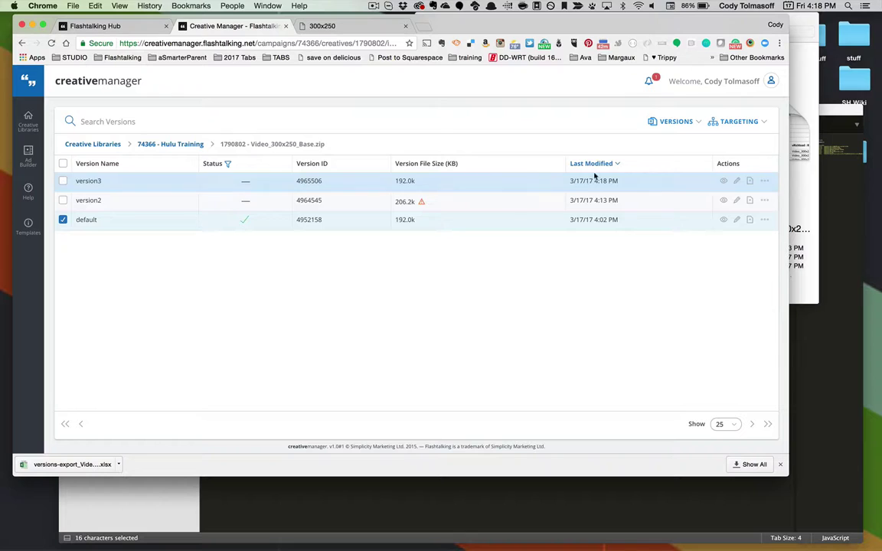
- Preview version3 from the versions list and review its variable values without changing them
click(724, 180)
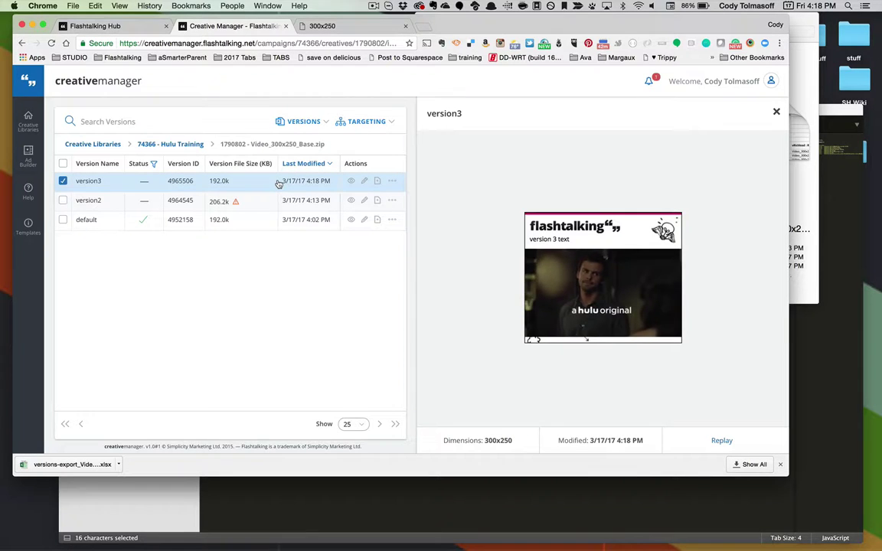
click(365, 180)
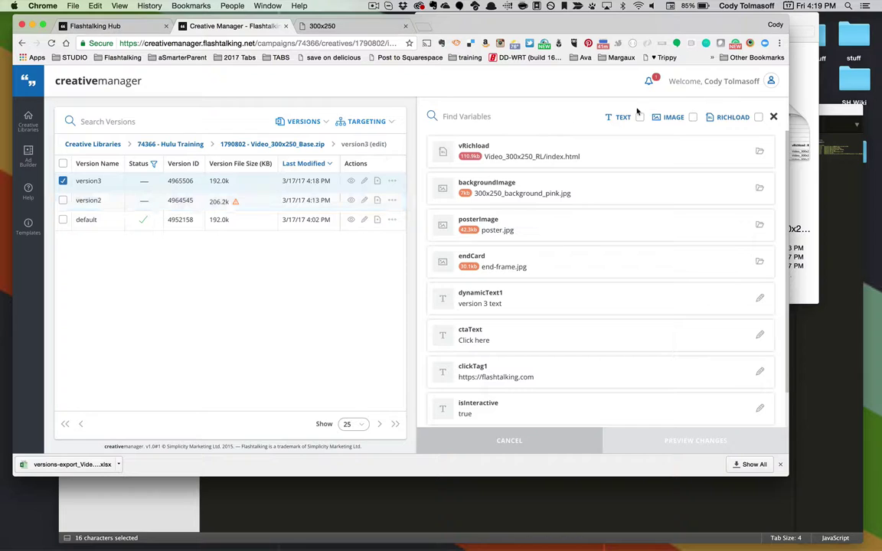
click(772, 117)
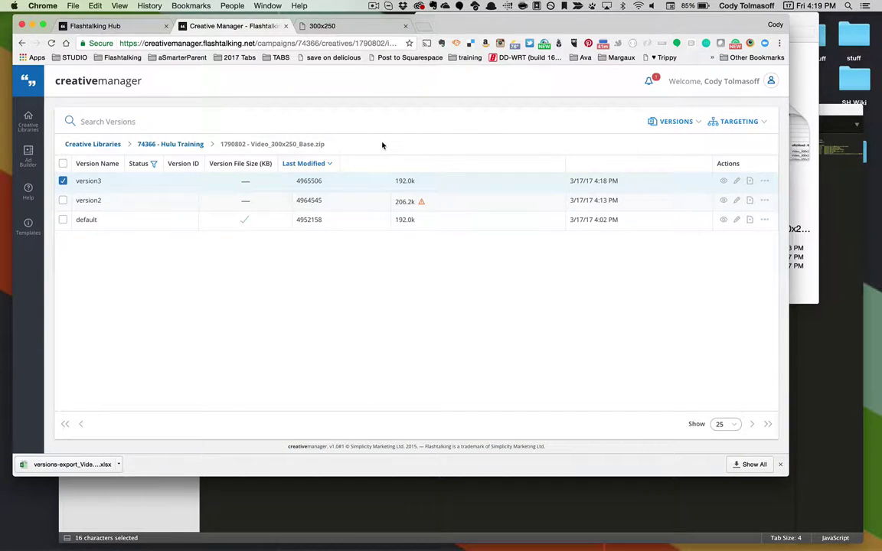
- Go back through the Hulu Training campaign to the list of creative libraries
click(171, 145)
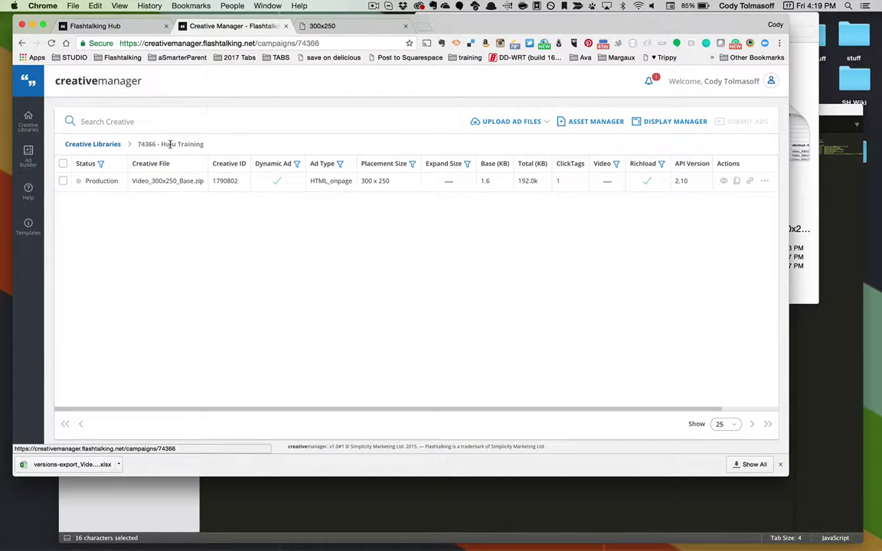
click(111, 146)
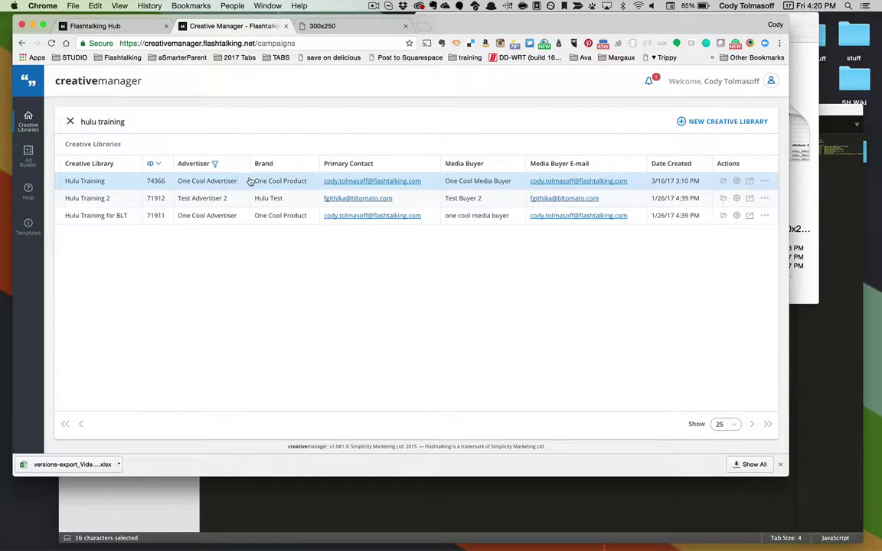
- Review the sharing form of the Hulu Training creative library and close it without sharing
click(749, 182)
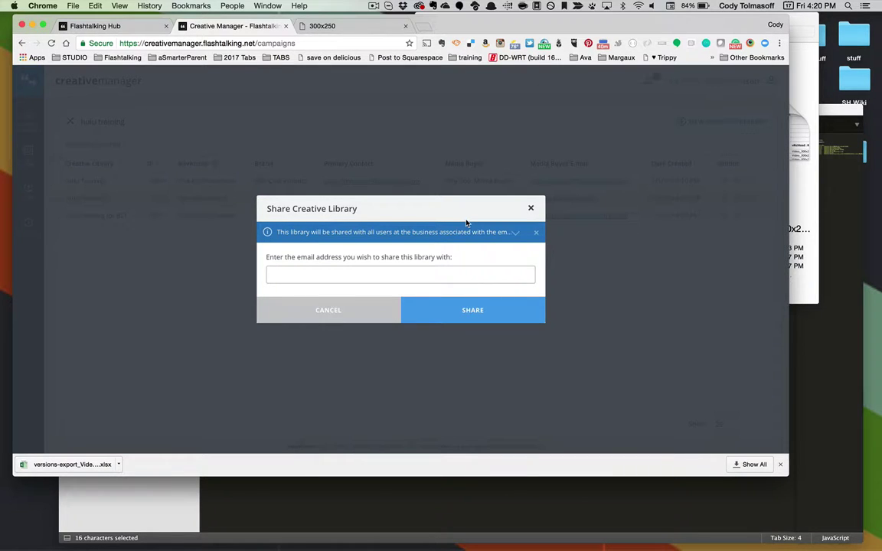
click(352, 276)
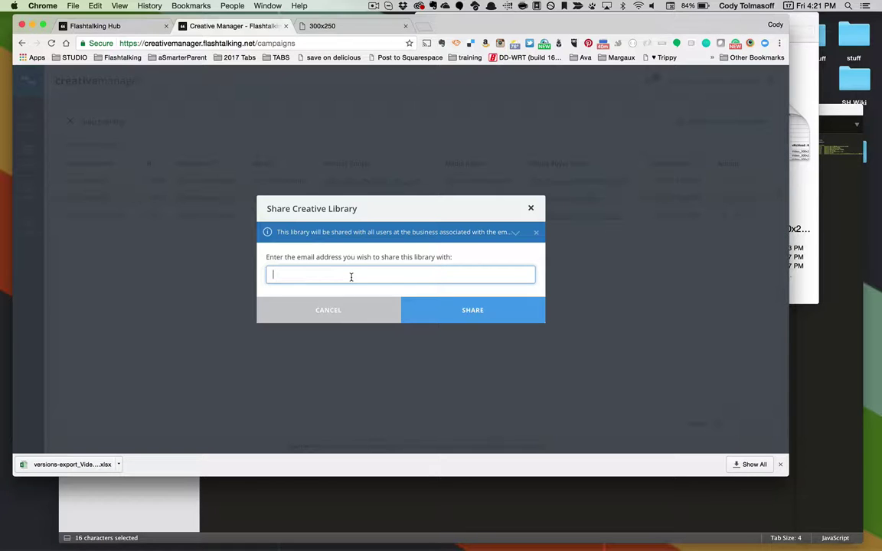
click(328, 309)
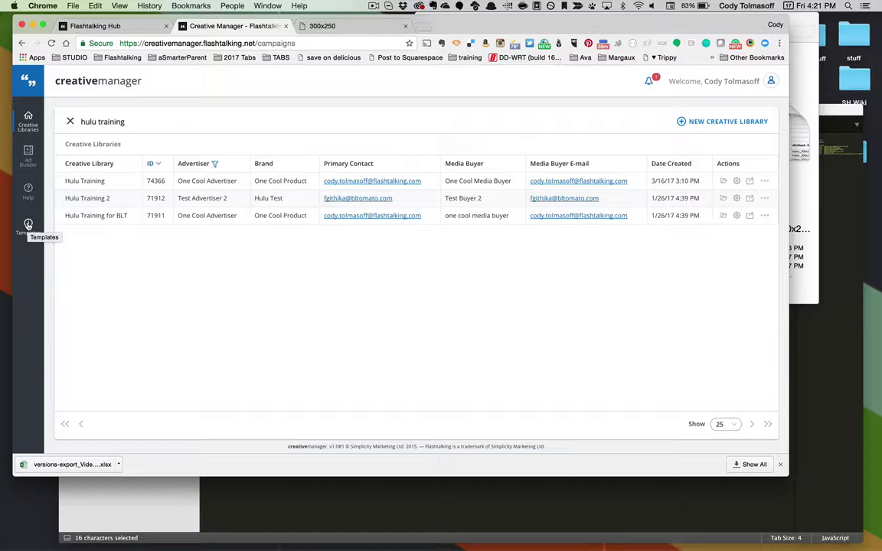
- Open the HTML5 templates documentation and go through The JS Docs and its classes to the Class - FT page
click(28, 224)
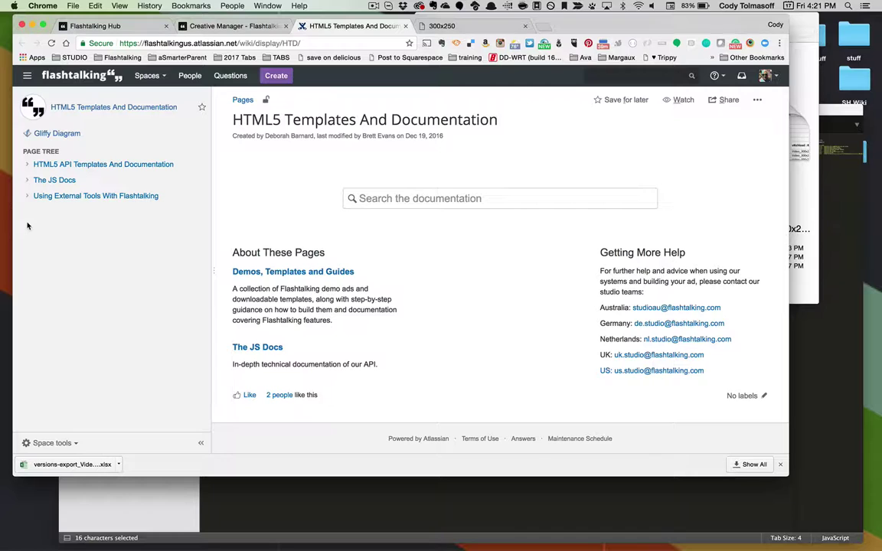
click(69, 184)
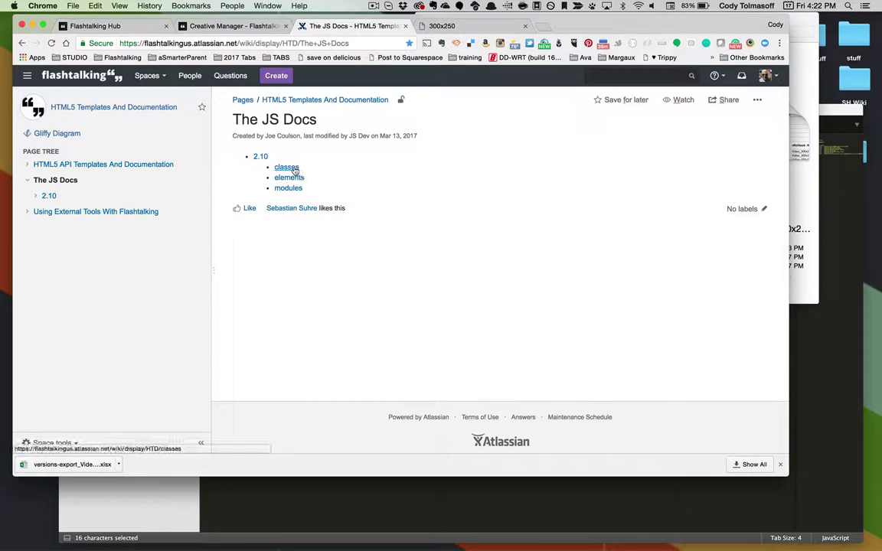
click(295, 170)
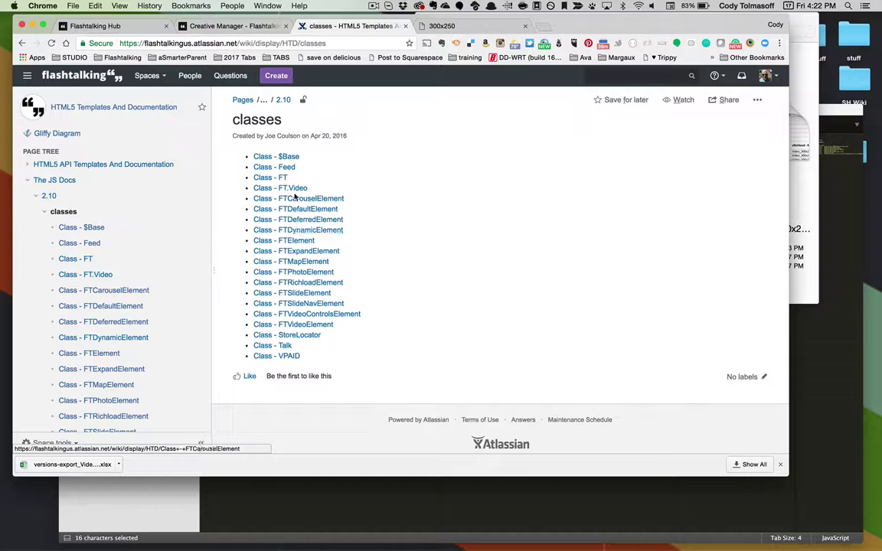
click(282, 178)
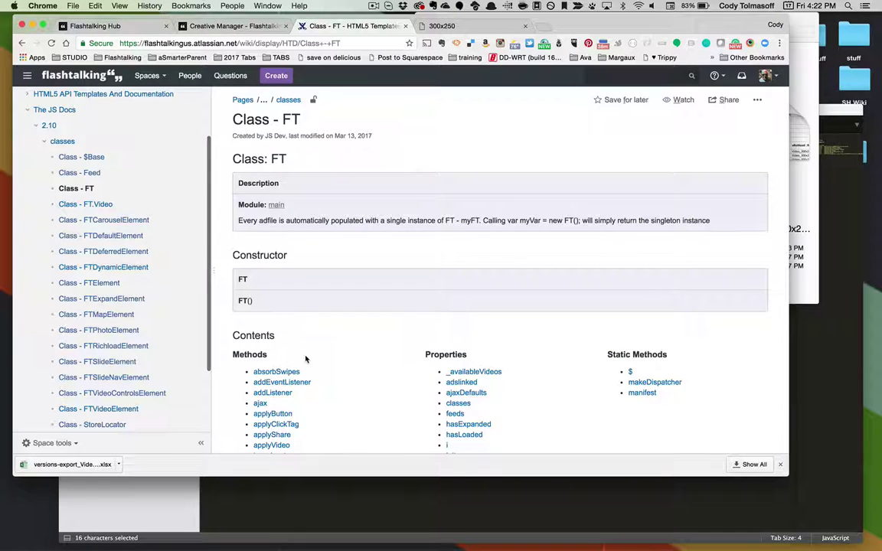
- Look up the clickTag method in the FT class, read its description and parameters, and close the documentation
scroll(306, 359, down, 2)
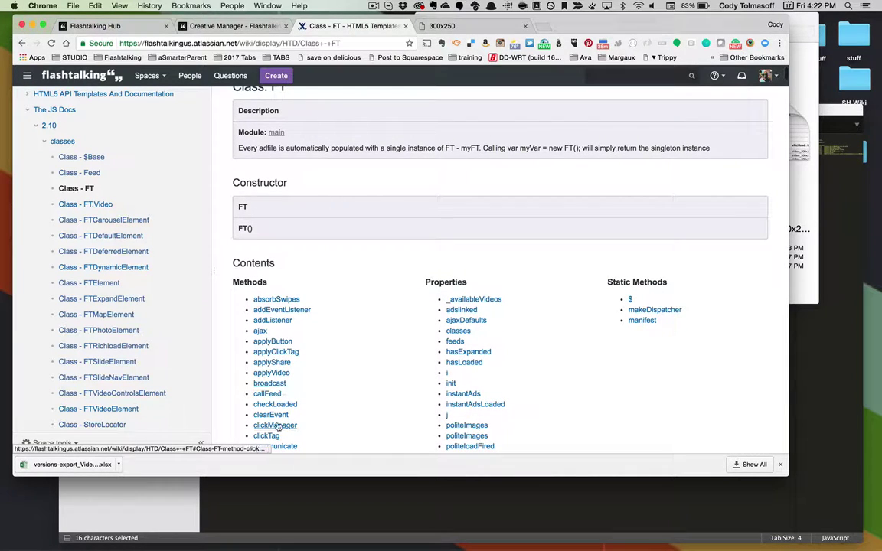
scroll(277, 427, down, 1)
click(276, 424)
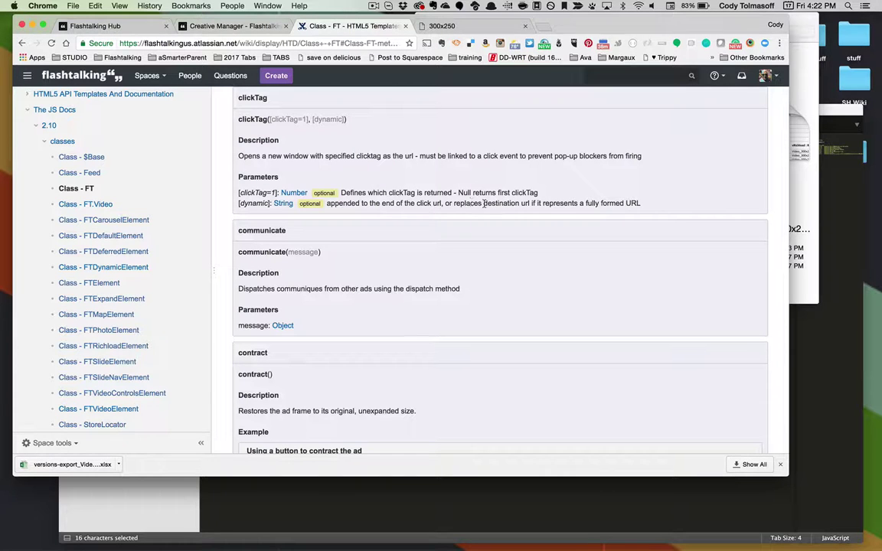
drag(643, 204, 370, 154)
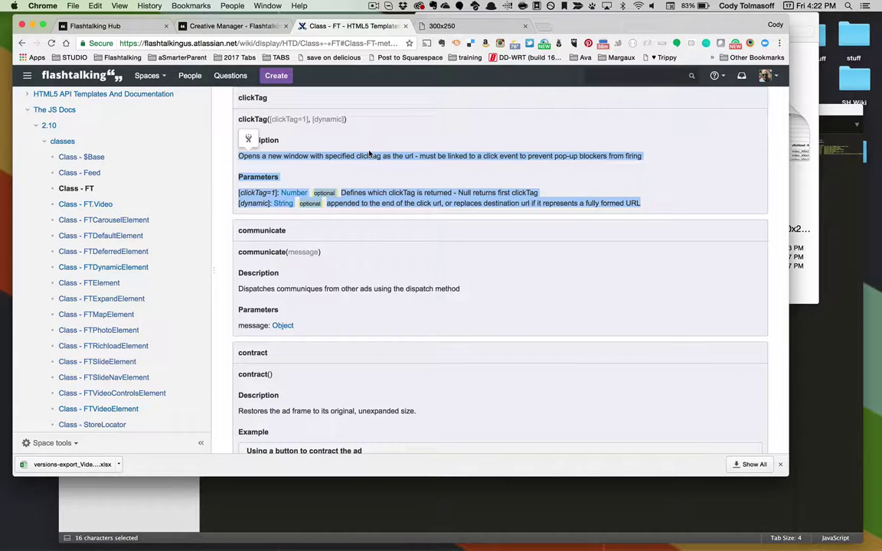
click(380, 141)
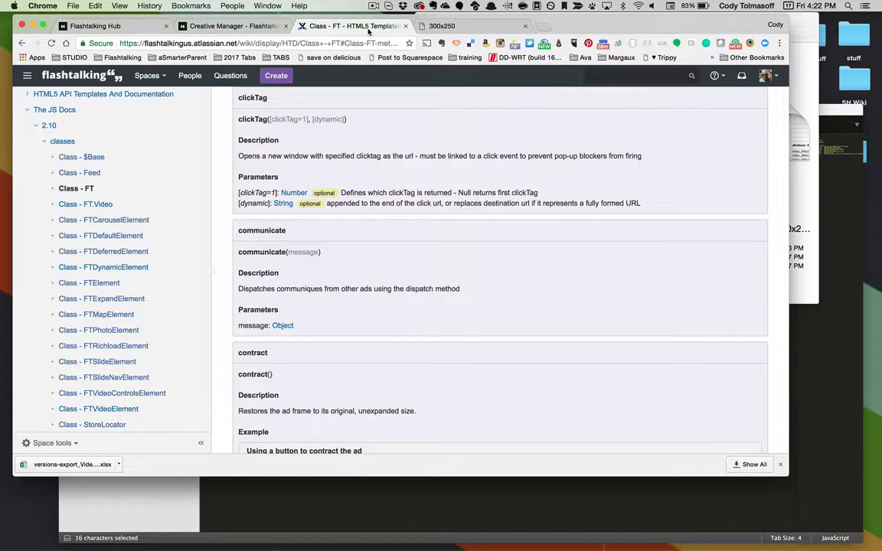
click(406, 26)
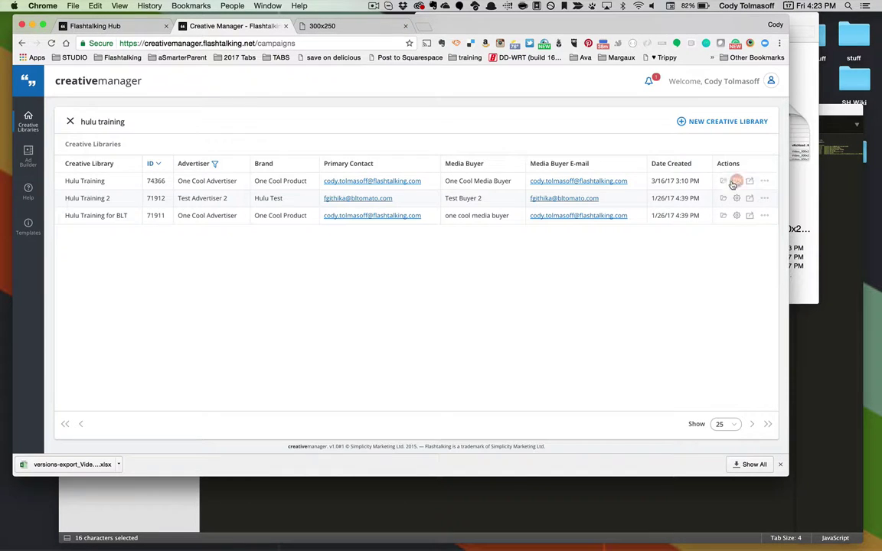
- Open the Hulu Training library, test Video_300x250_Base.zip in the ad server, and close the test preview
click(633, 187)
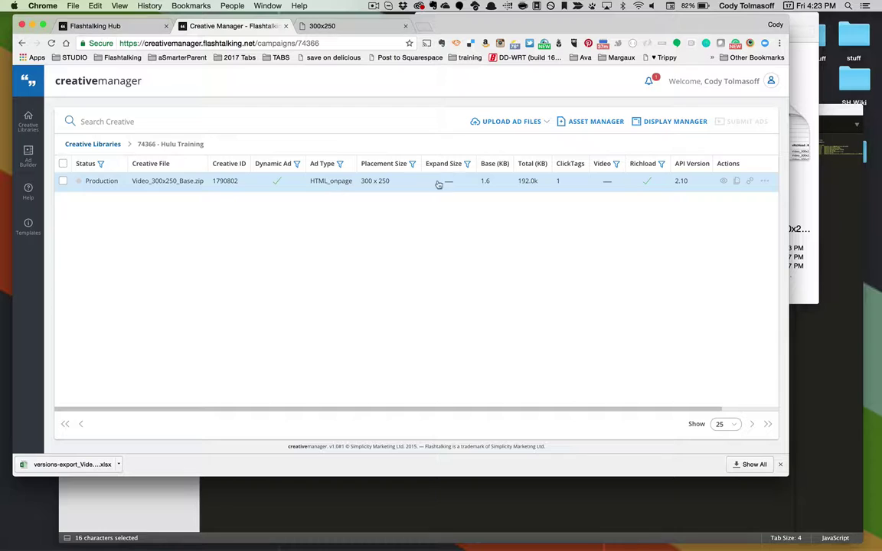
right_click(641, 184)
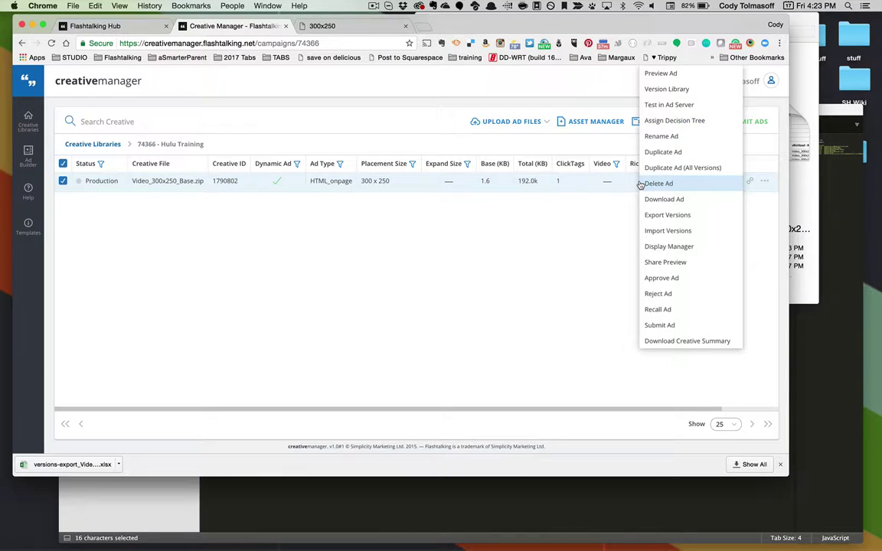
click(655, 106)
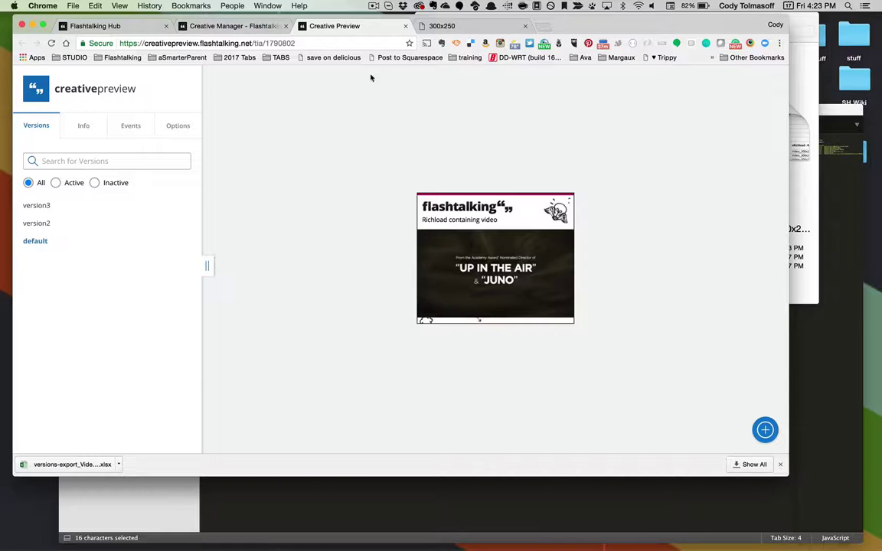
click(406, 26)
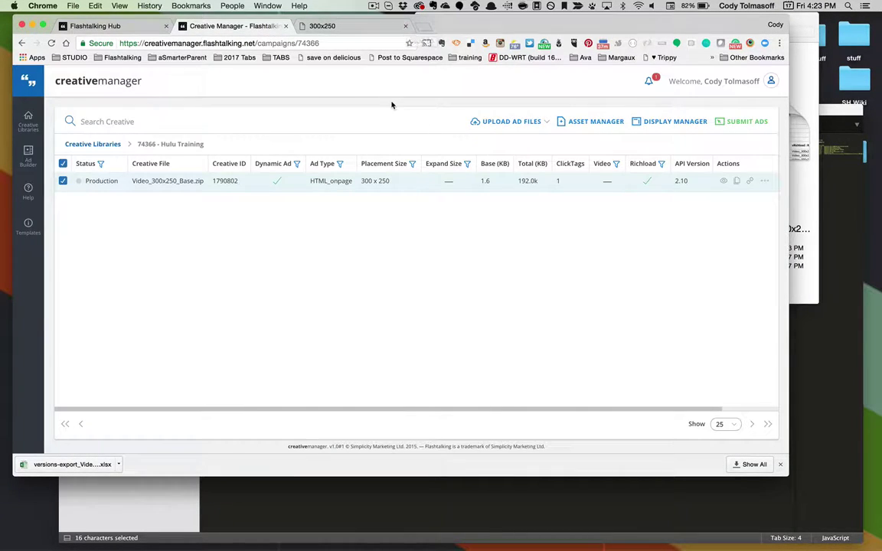
- Open the QA submission form for Video_300x250_Base.zip, review its notes and recipient fields, and cancel without submitting
right_click(383, 187)
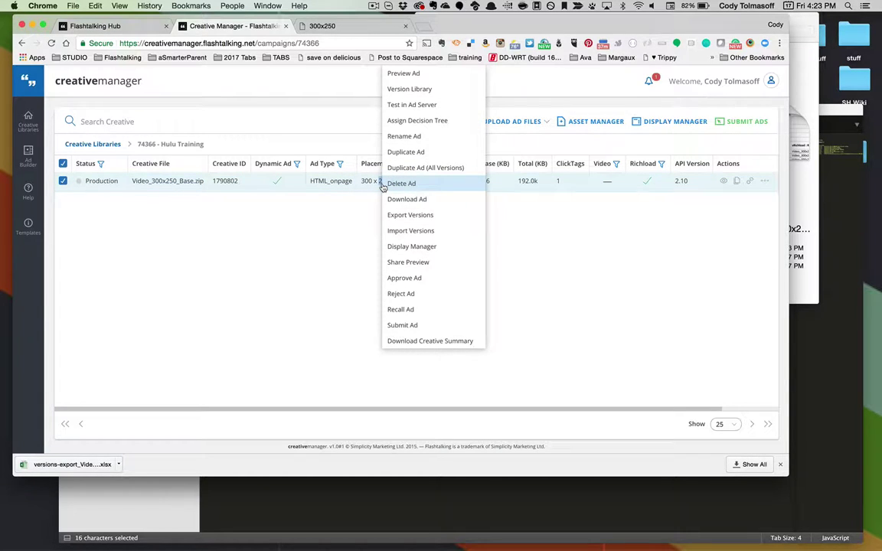
click(425, 327)
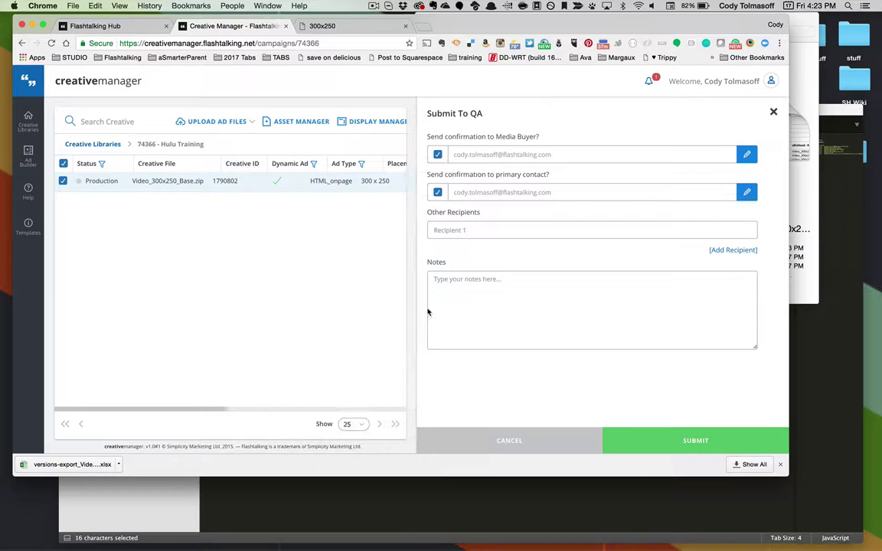
click(485, 274)
click(481, 229)
click(493, 235)
click(503, 443)
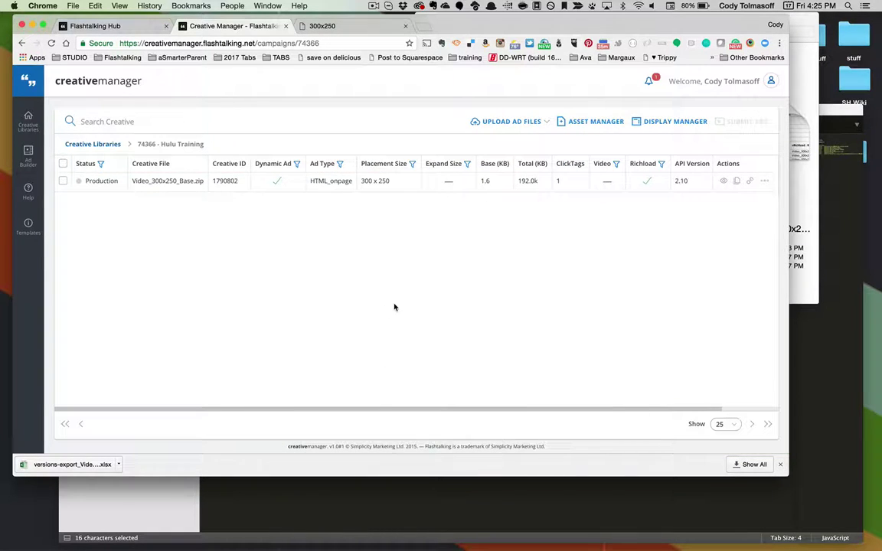